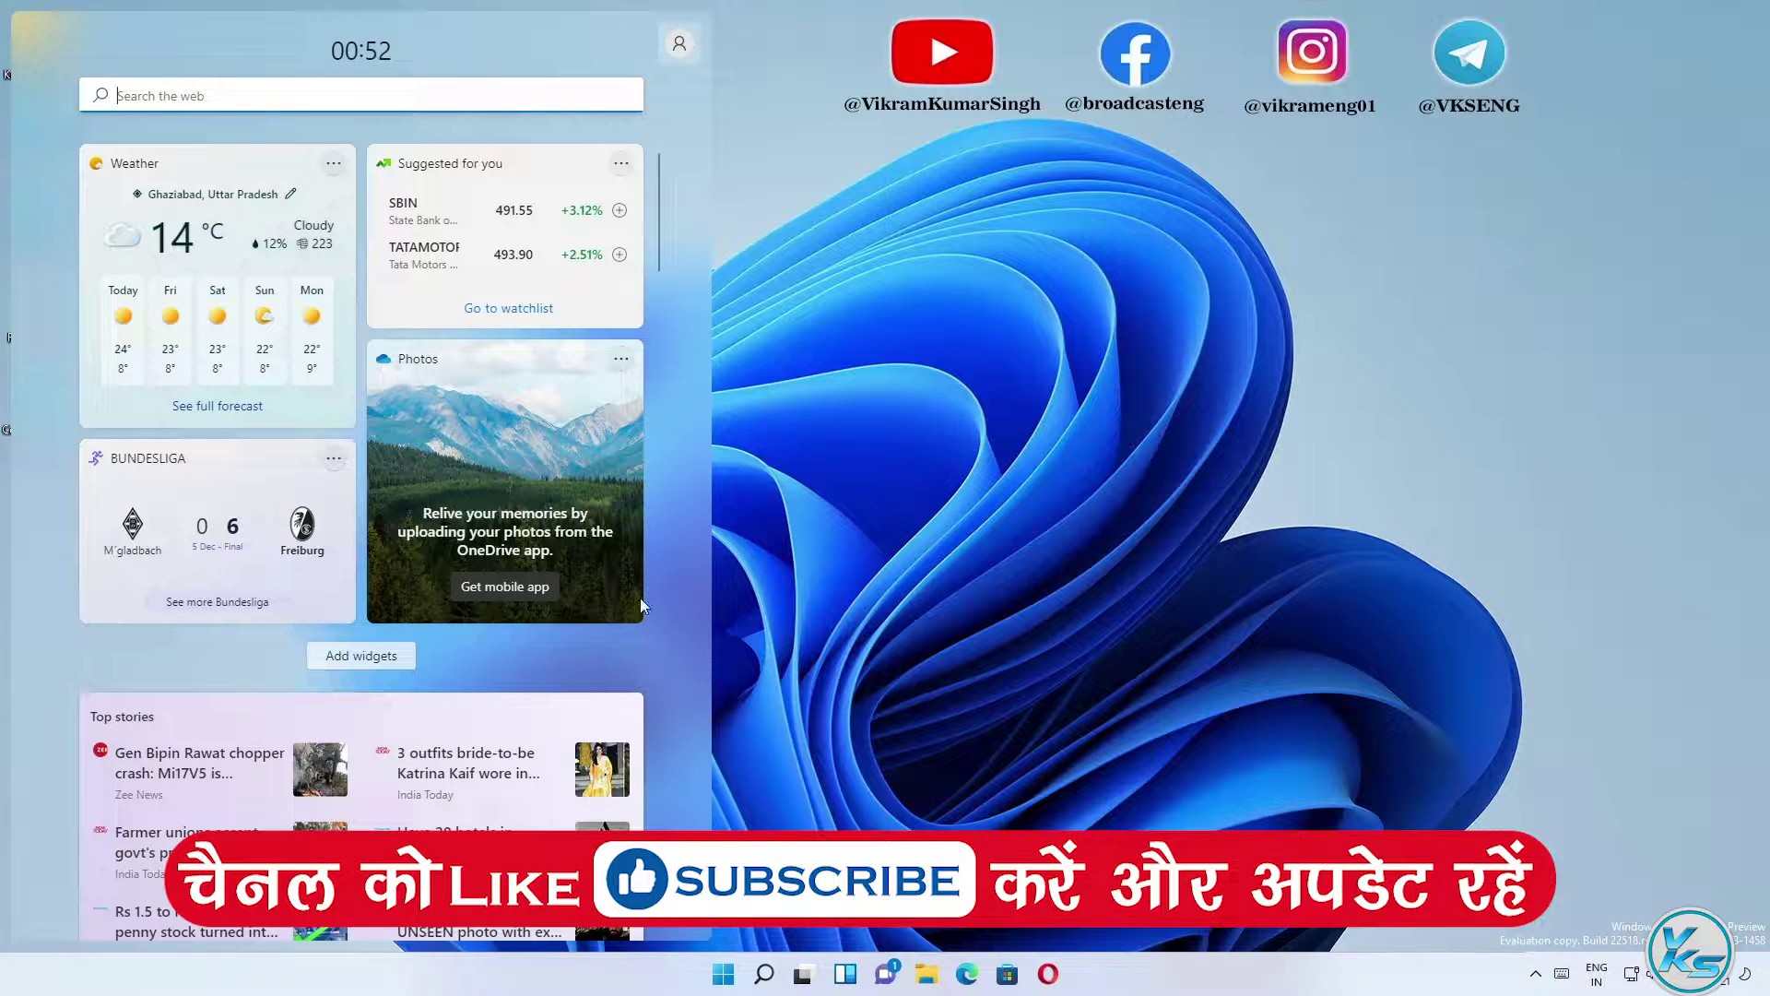
Close the widgets board and open the Speech page of the Accessibility settings in Windows Settings
{"action": "left_click", "coordinate": [934, 683]}
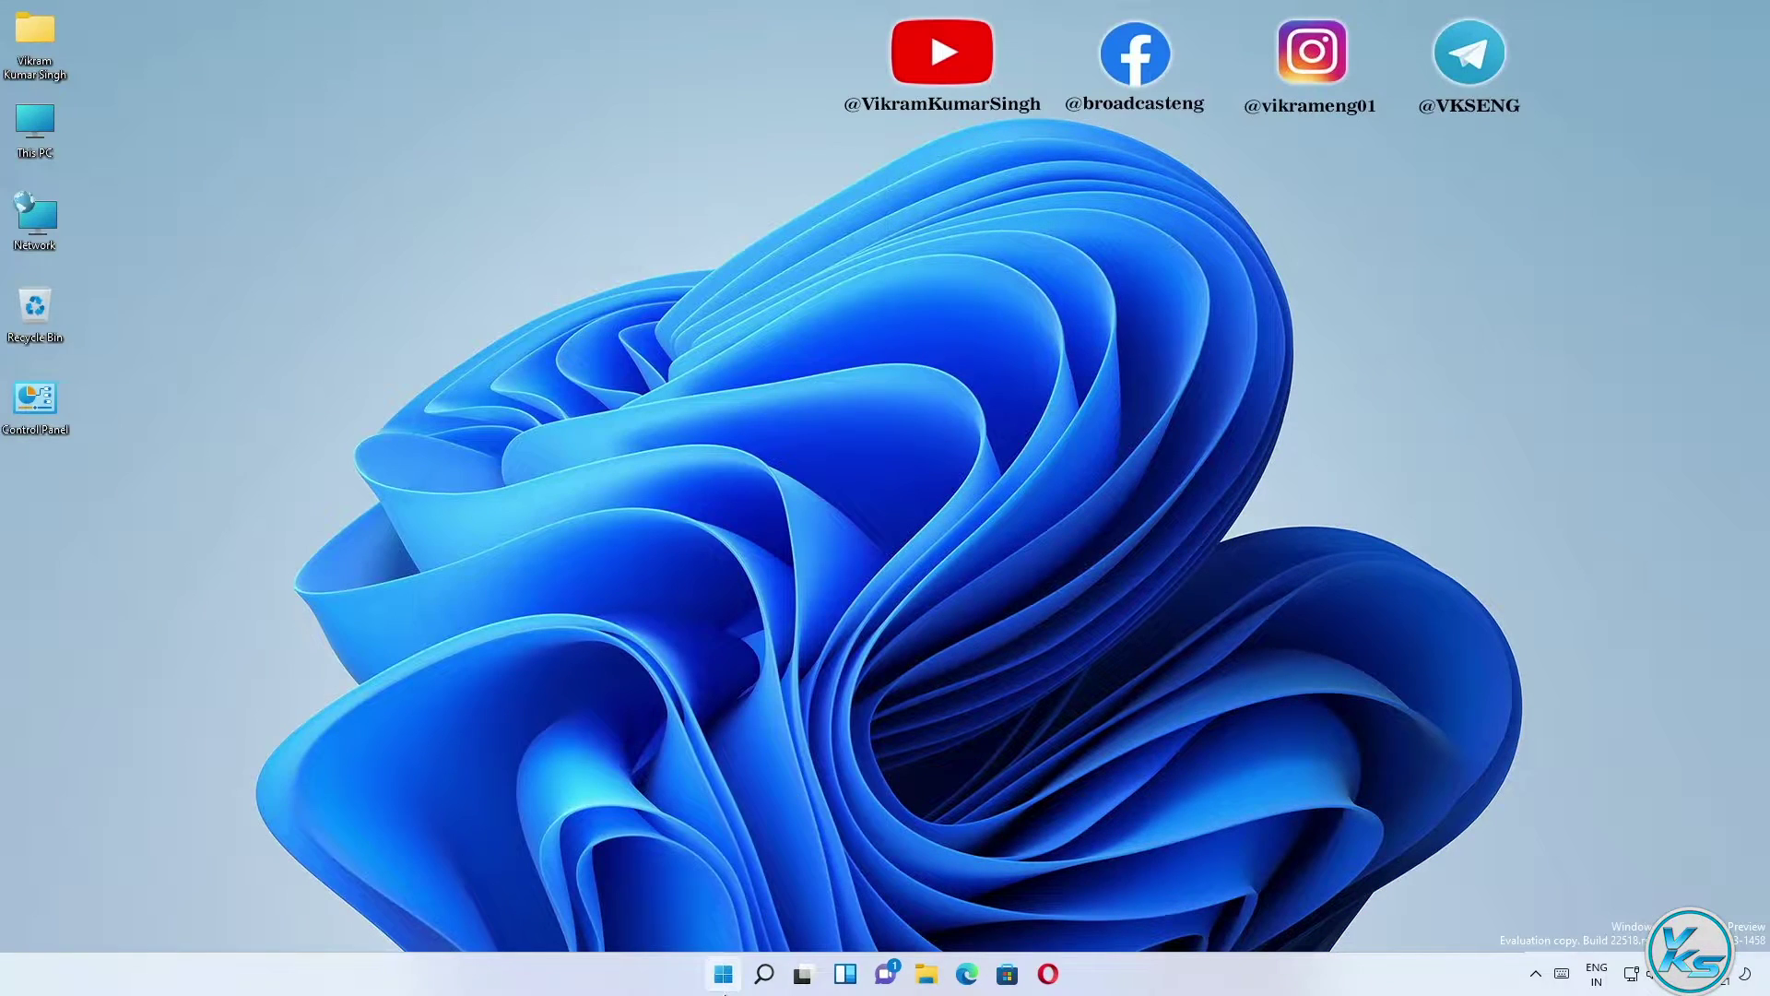
{"action": "right_click", "coordinate": [723, 974]}
{"action": "left_click", "coordinate": [697, 778]}
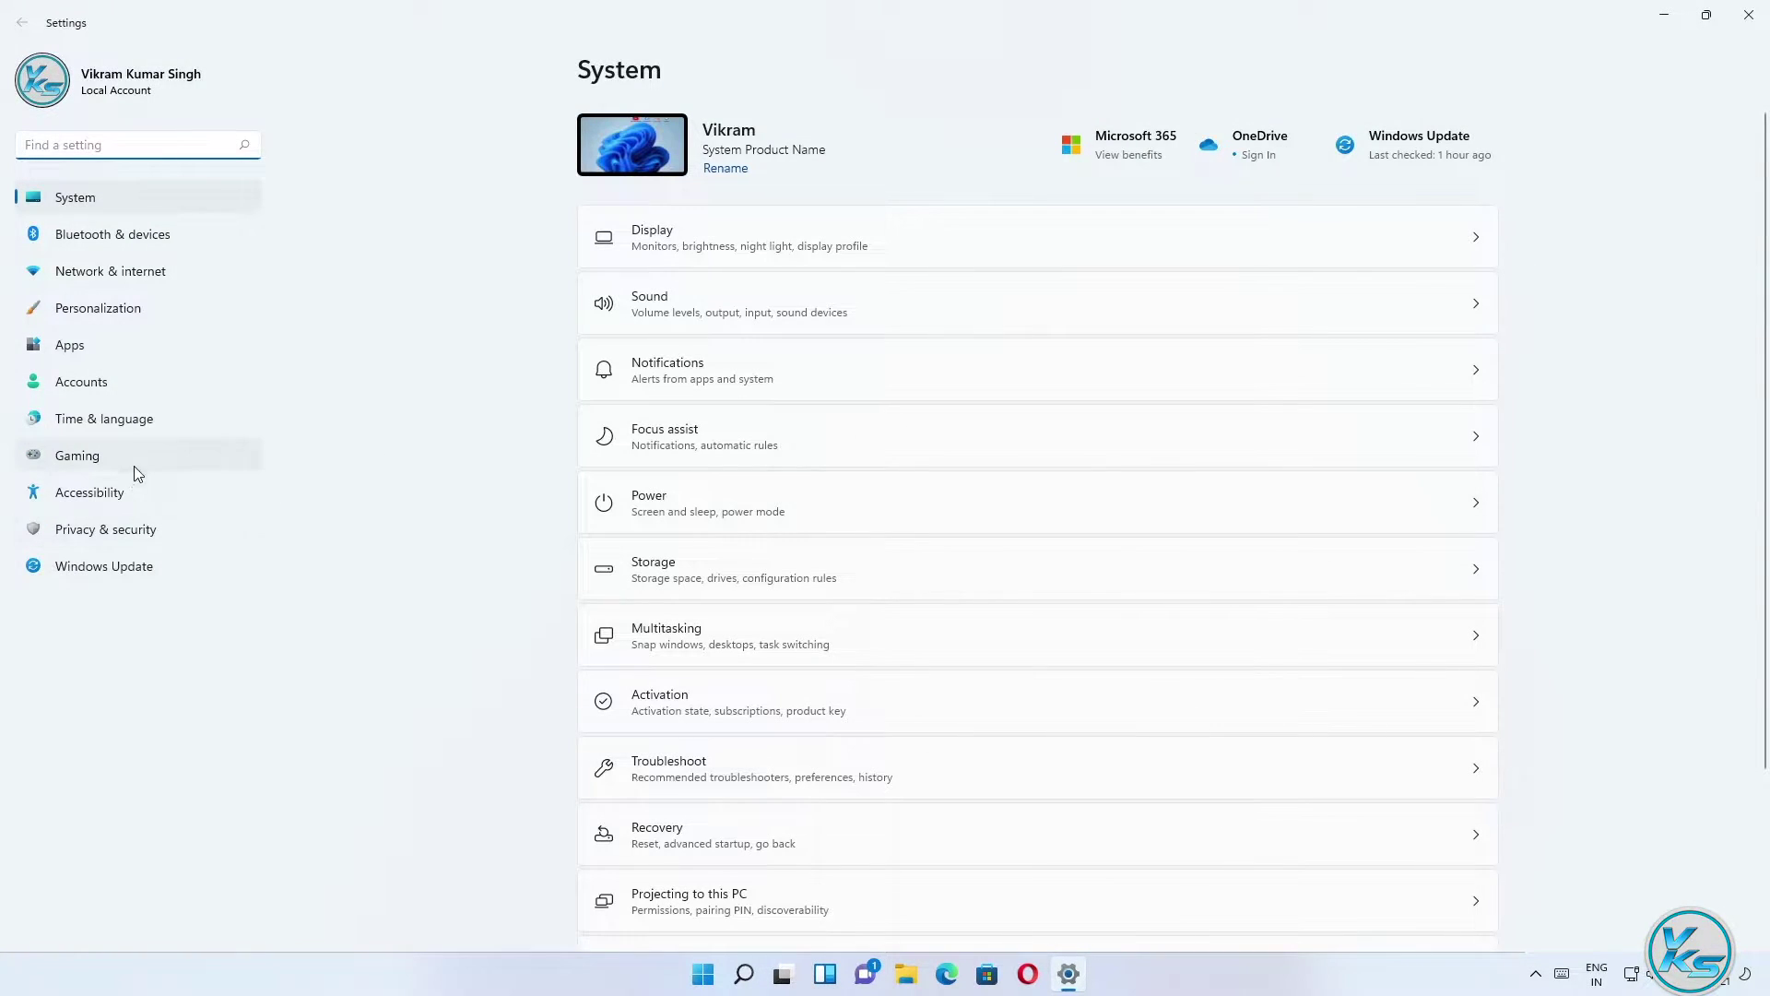
{"action": "left_click", "coordinate": [108, 504]}
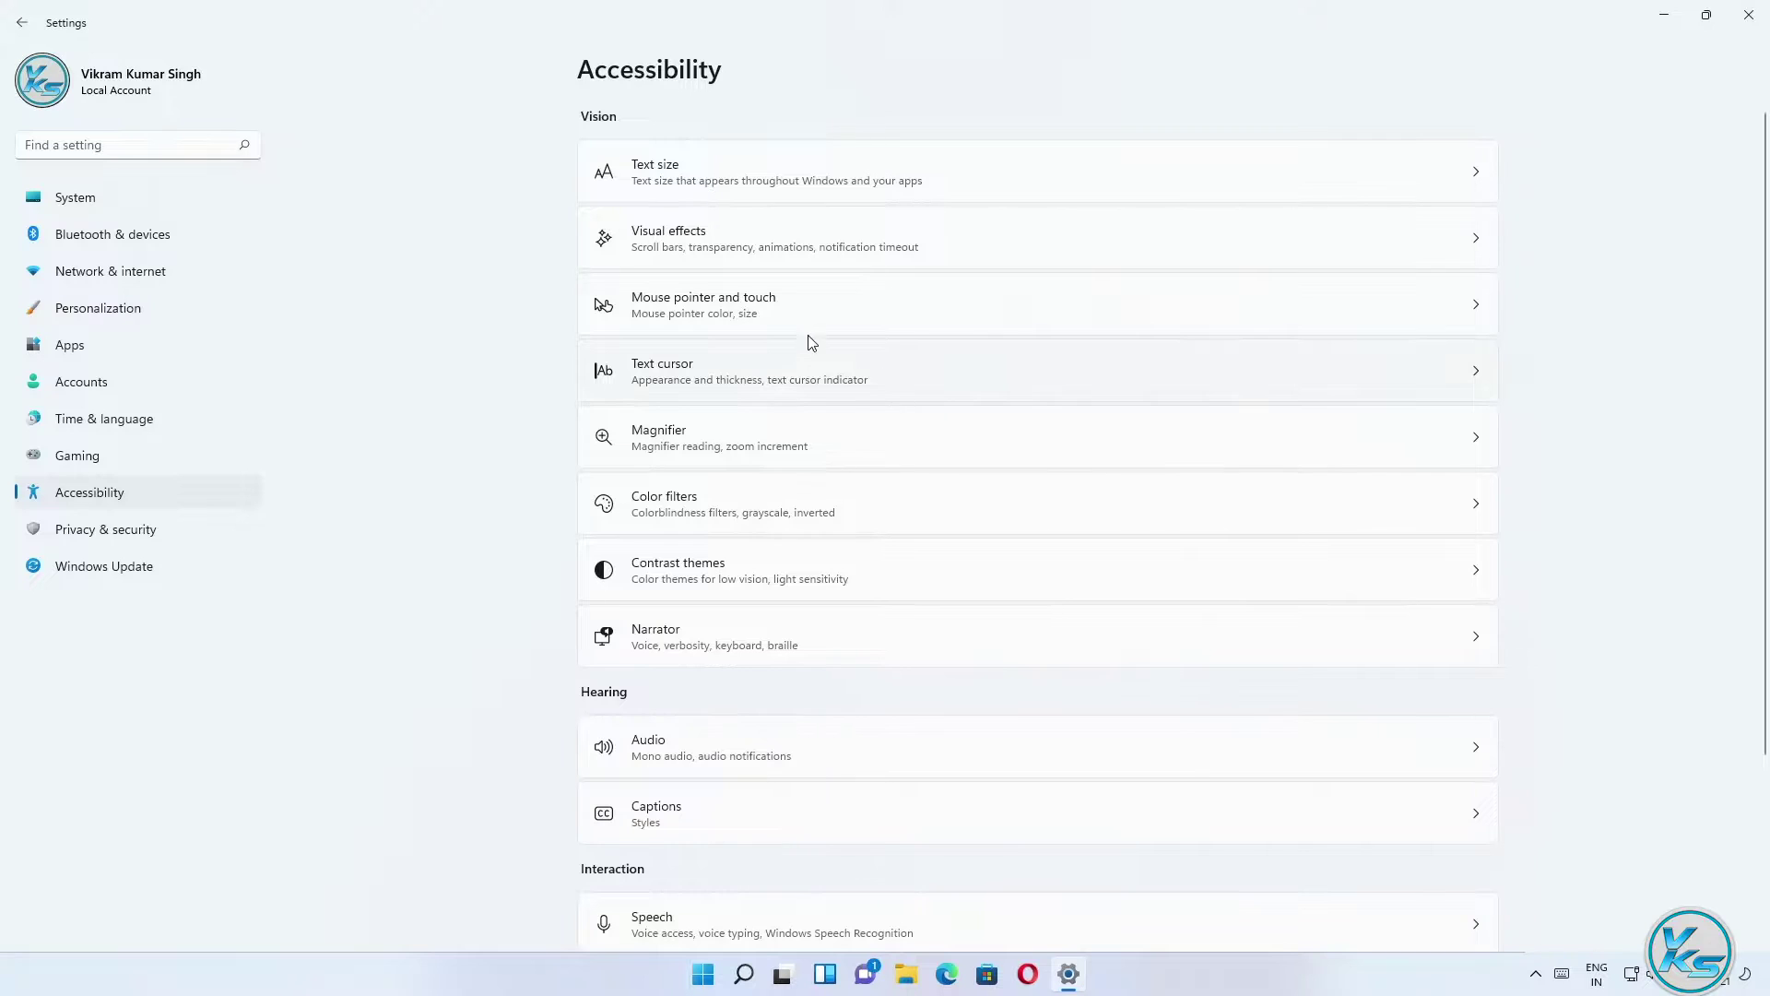
{"action": "scroll", "coordinate": [747, 415], "scroll_direction": "down", "scroll_amount": 3}
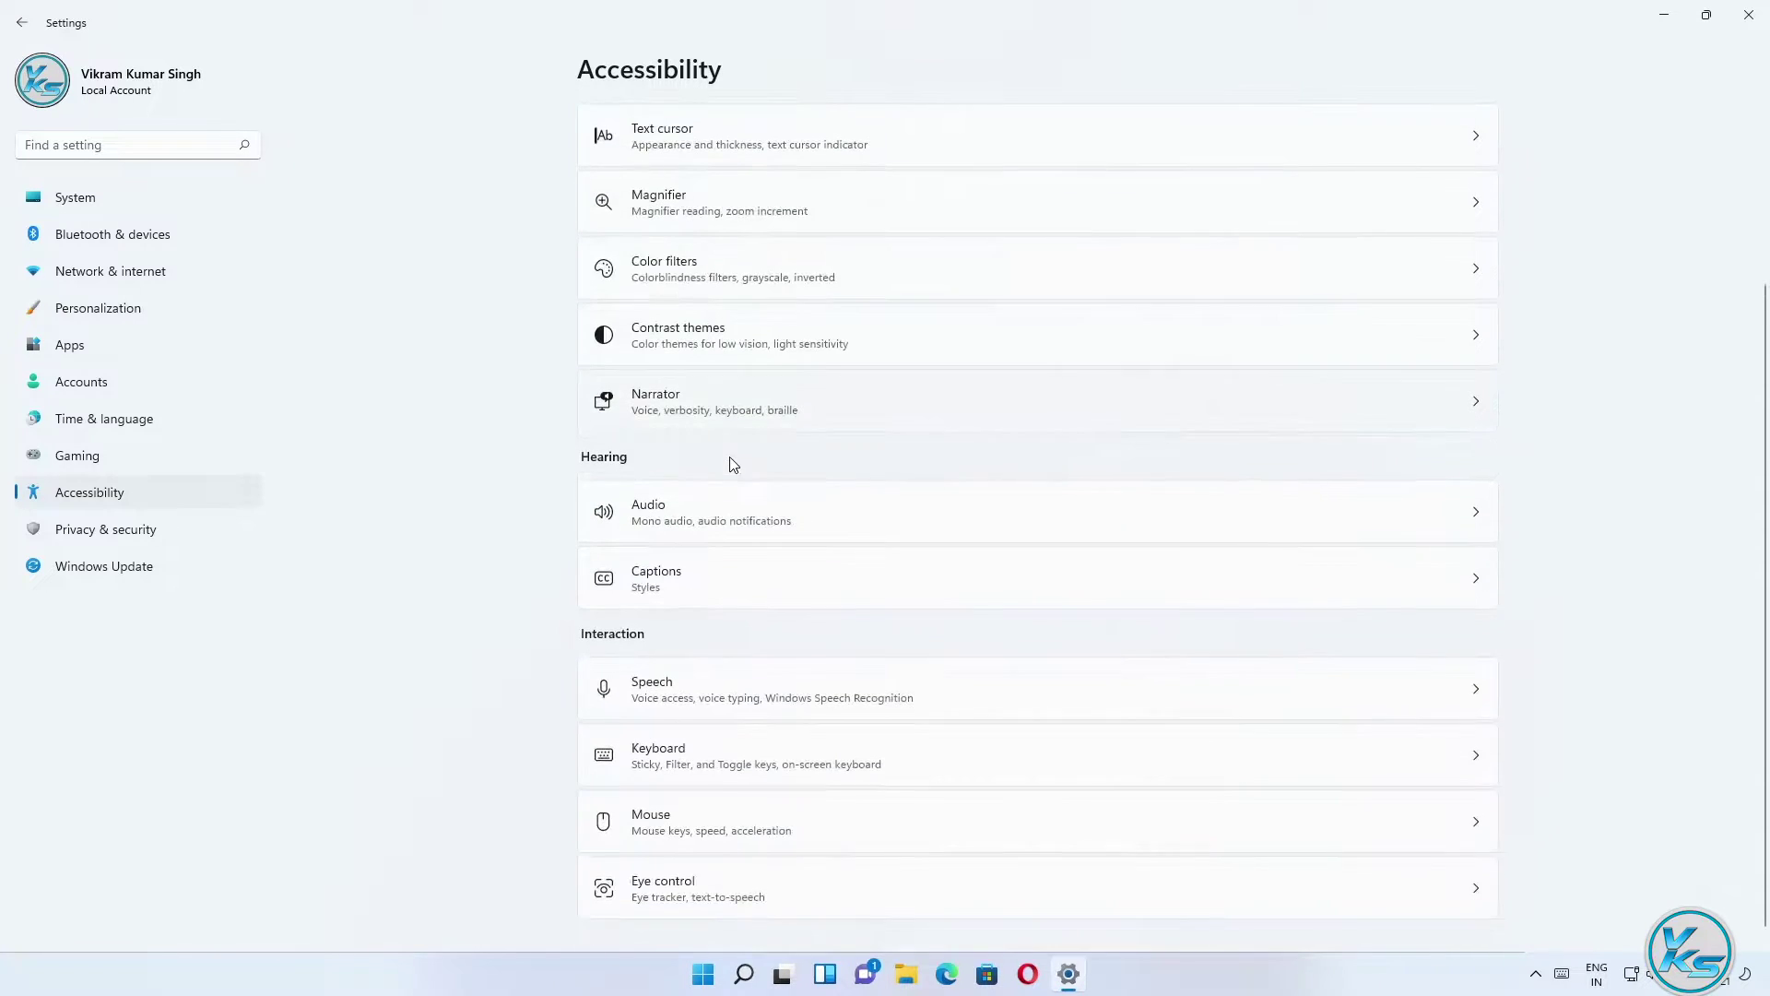
{"action": "left_click", "coordinate": [731, 684]}
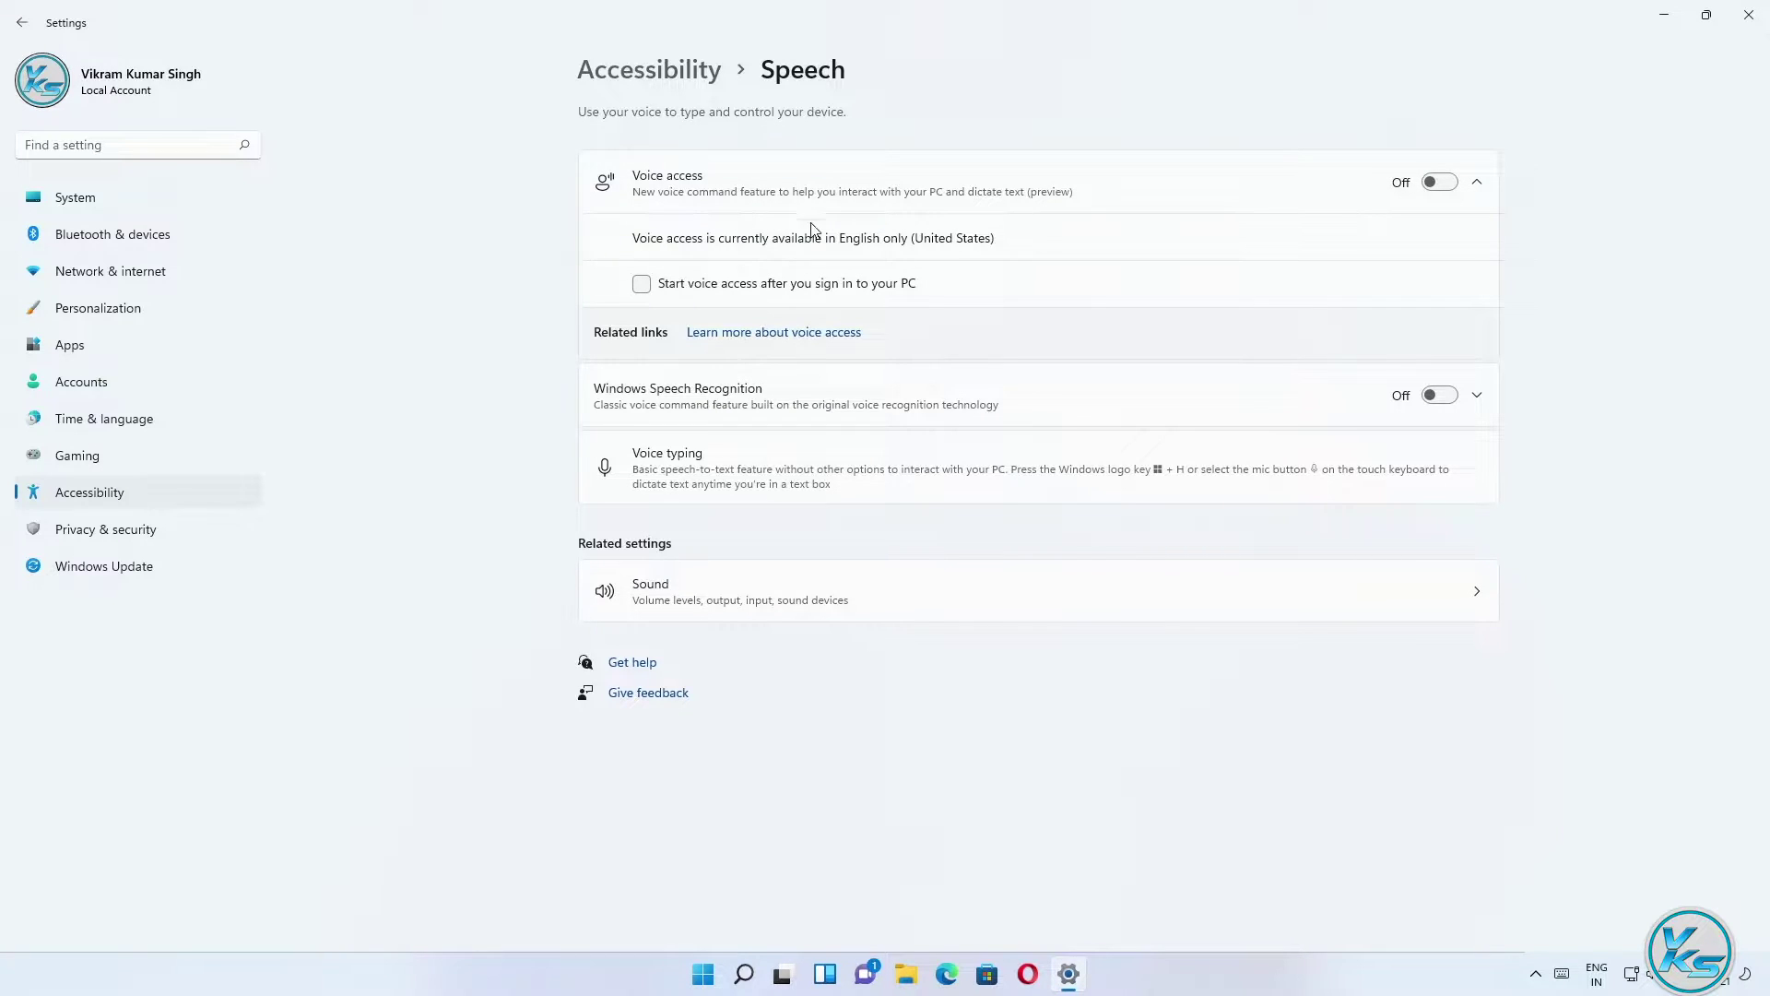
Turn on voice access, download its speech model, and dismiss the welcome message
{"action": "left_click", "coordinate": [1435, 184]}
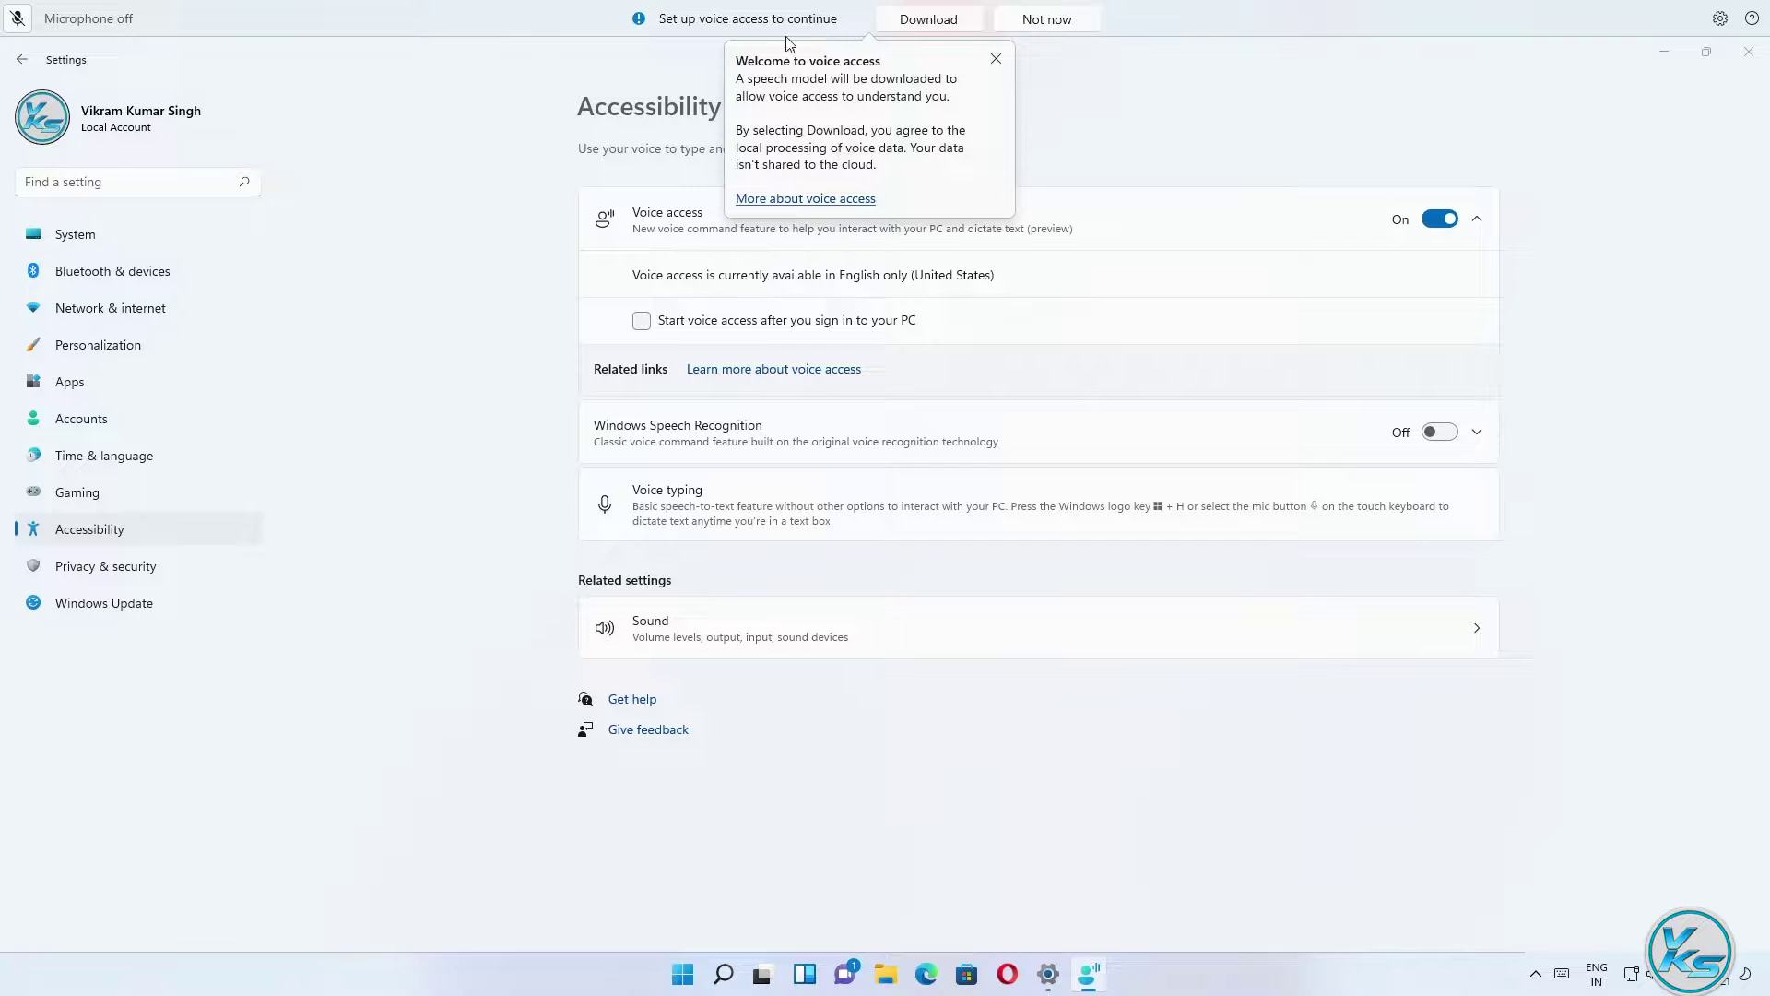
{"action": "left_click", "coordinate": [941, 26]}
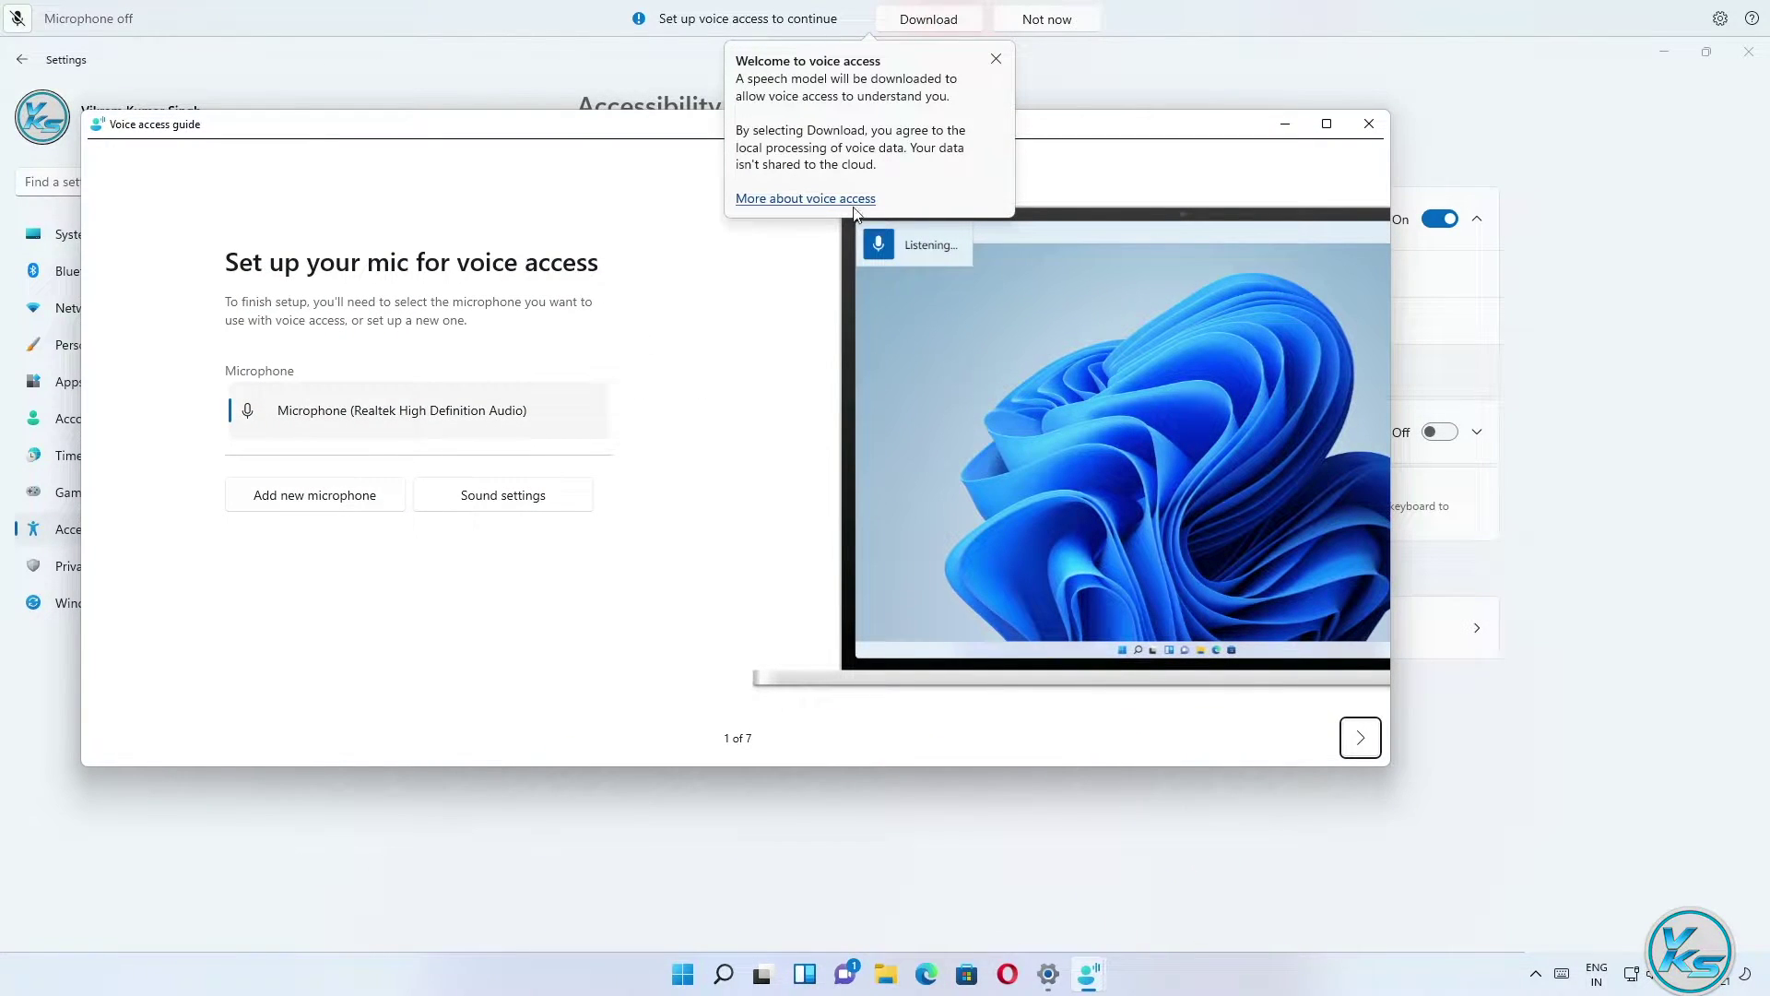
{"action": "left_click", "coordinate": [996, 60]}
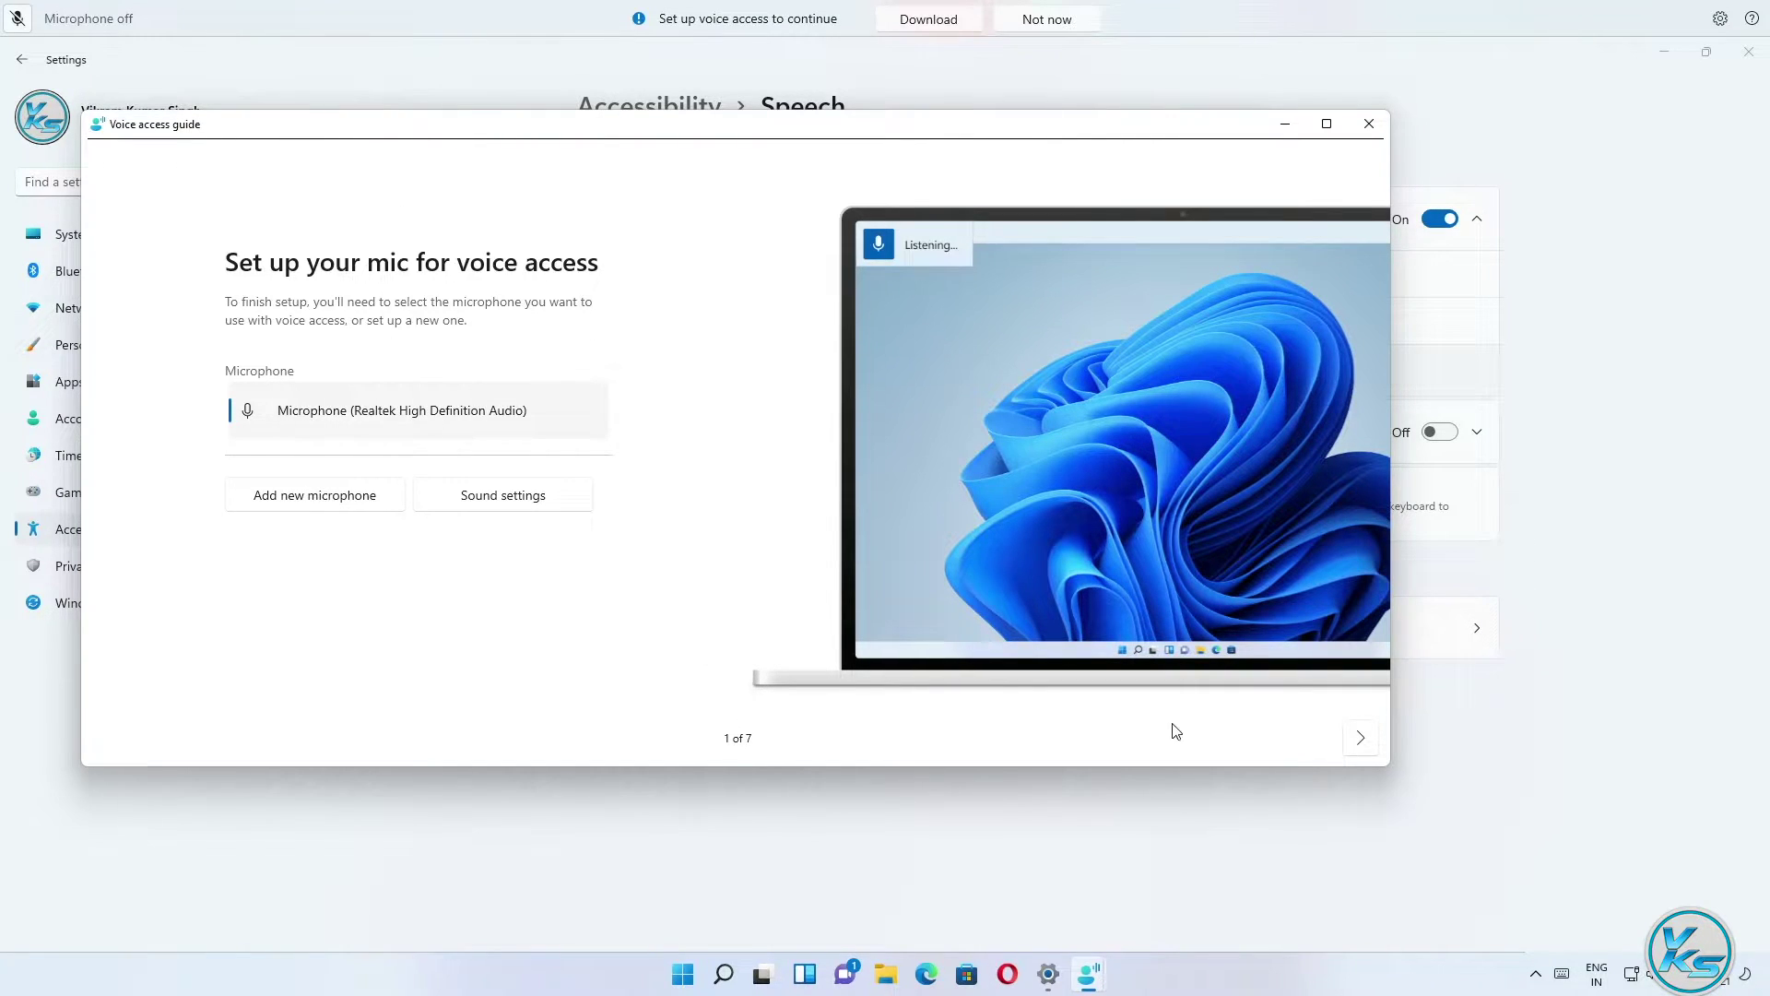
Go through the voice access guide from microphone setup to the full voice command list and finish it
{"action": "left_click", "coordinate": [1363, 740]}
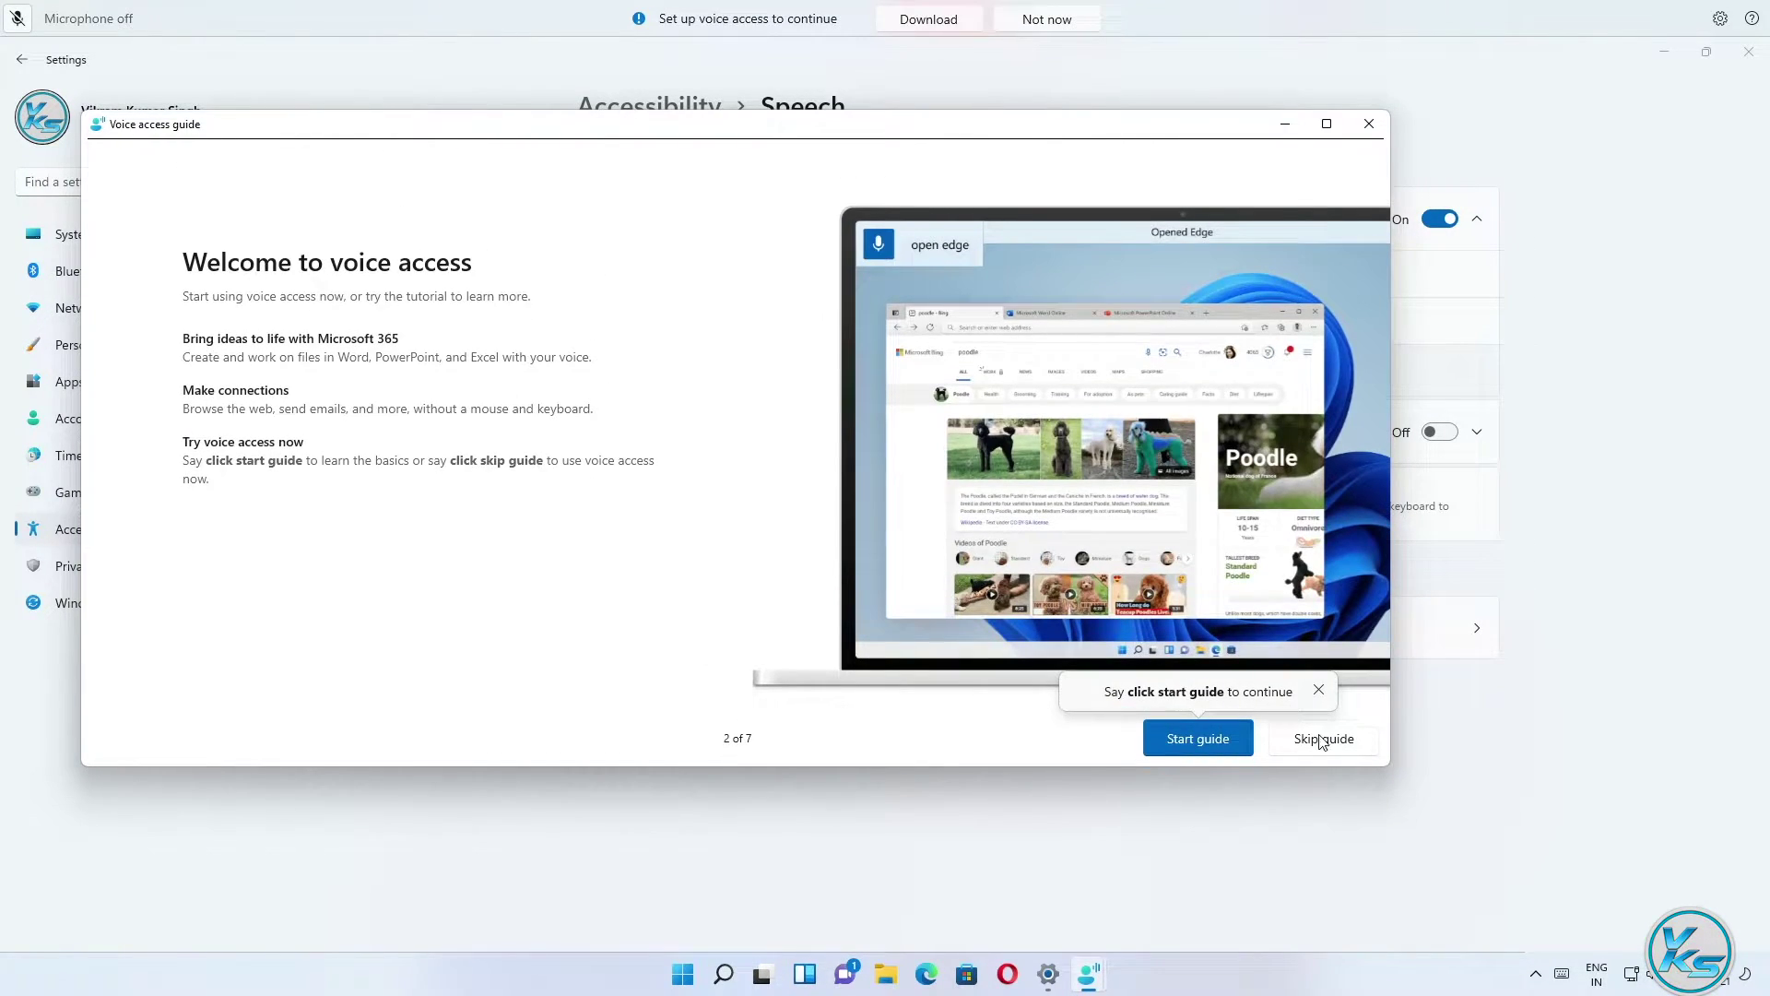
{"action": "left_click", "coordinate": [1196, 744]}
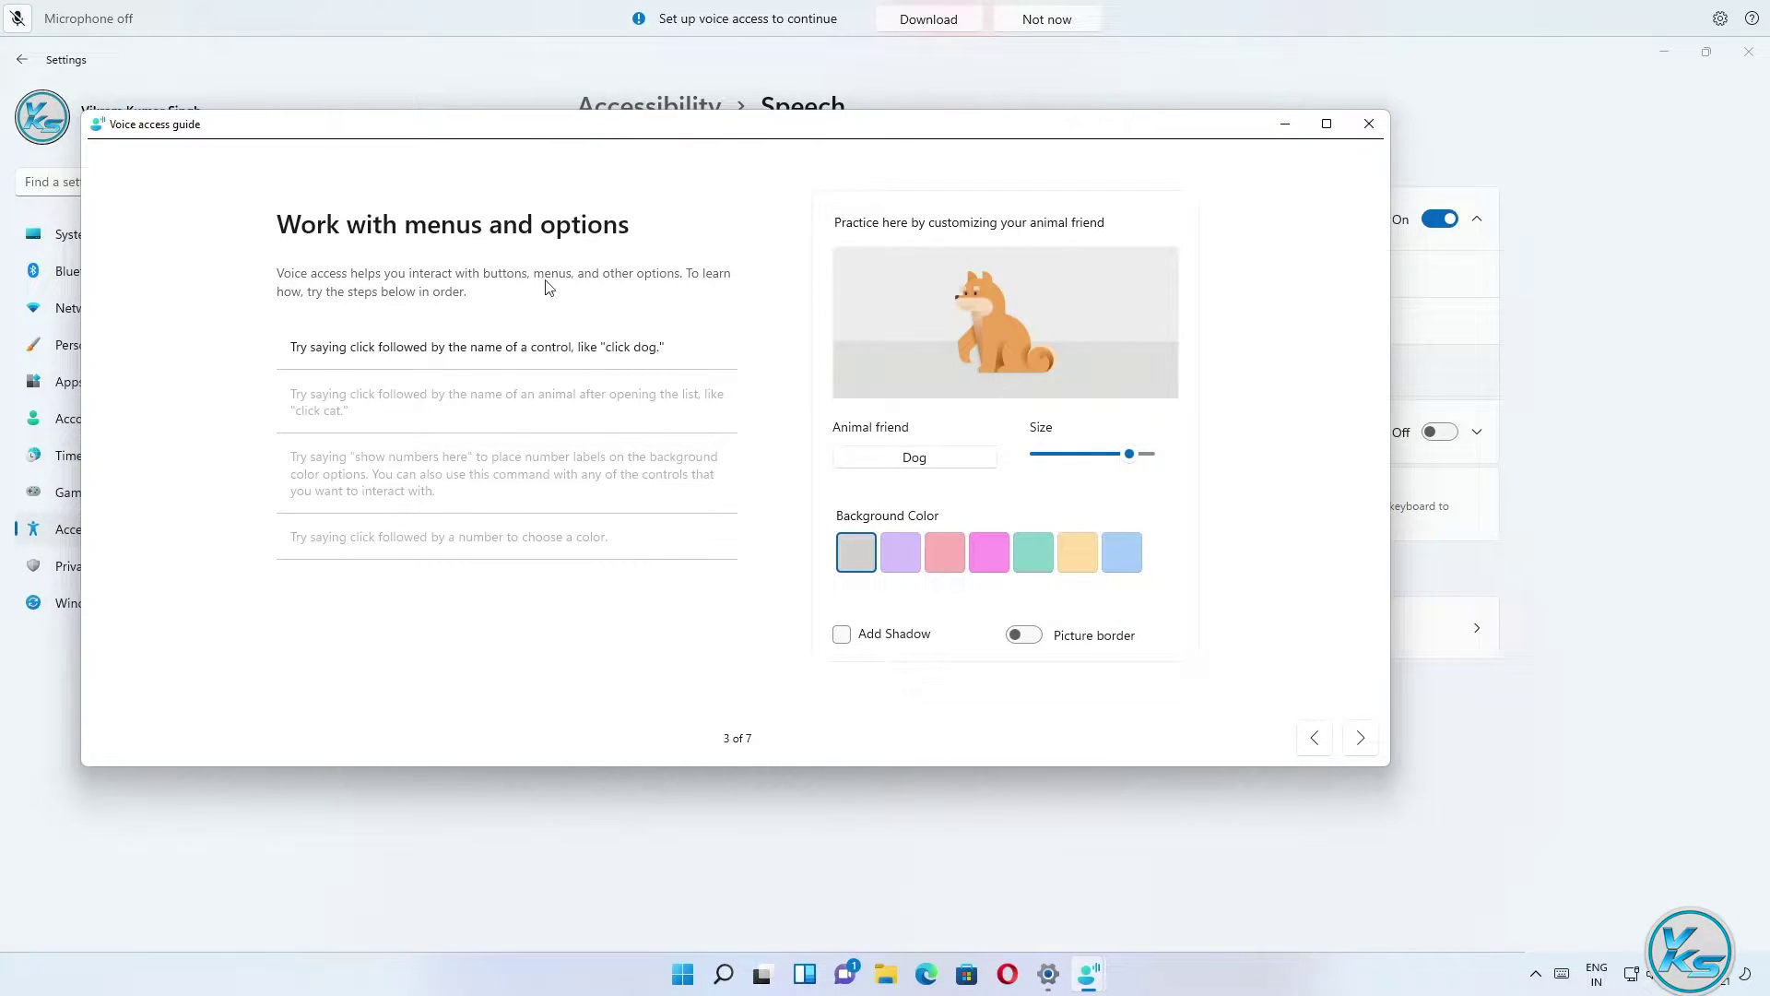
{"action": "left_click", "coordinate": [1356, 745]}
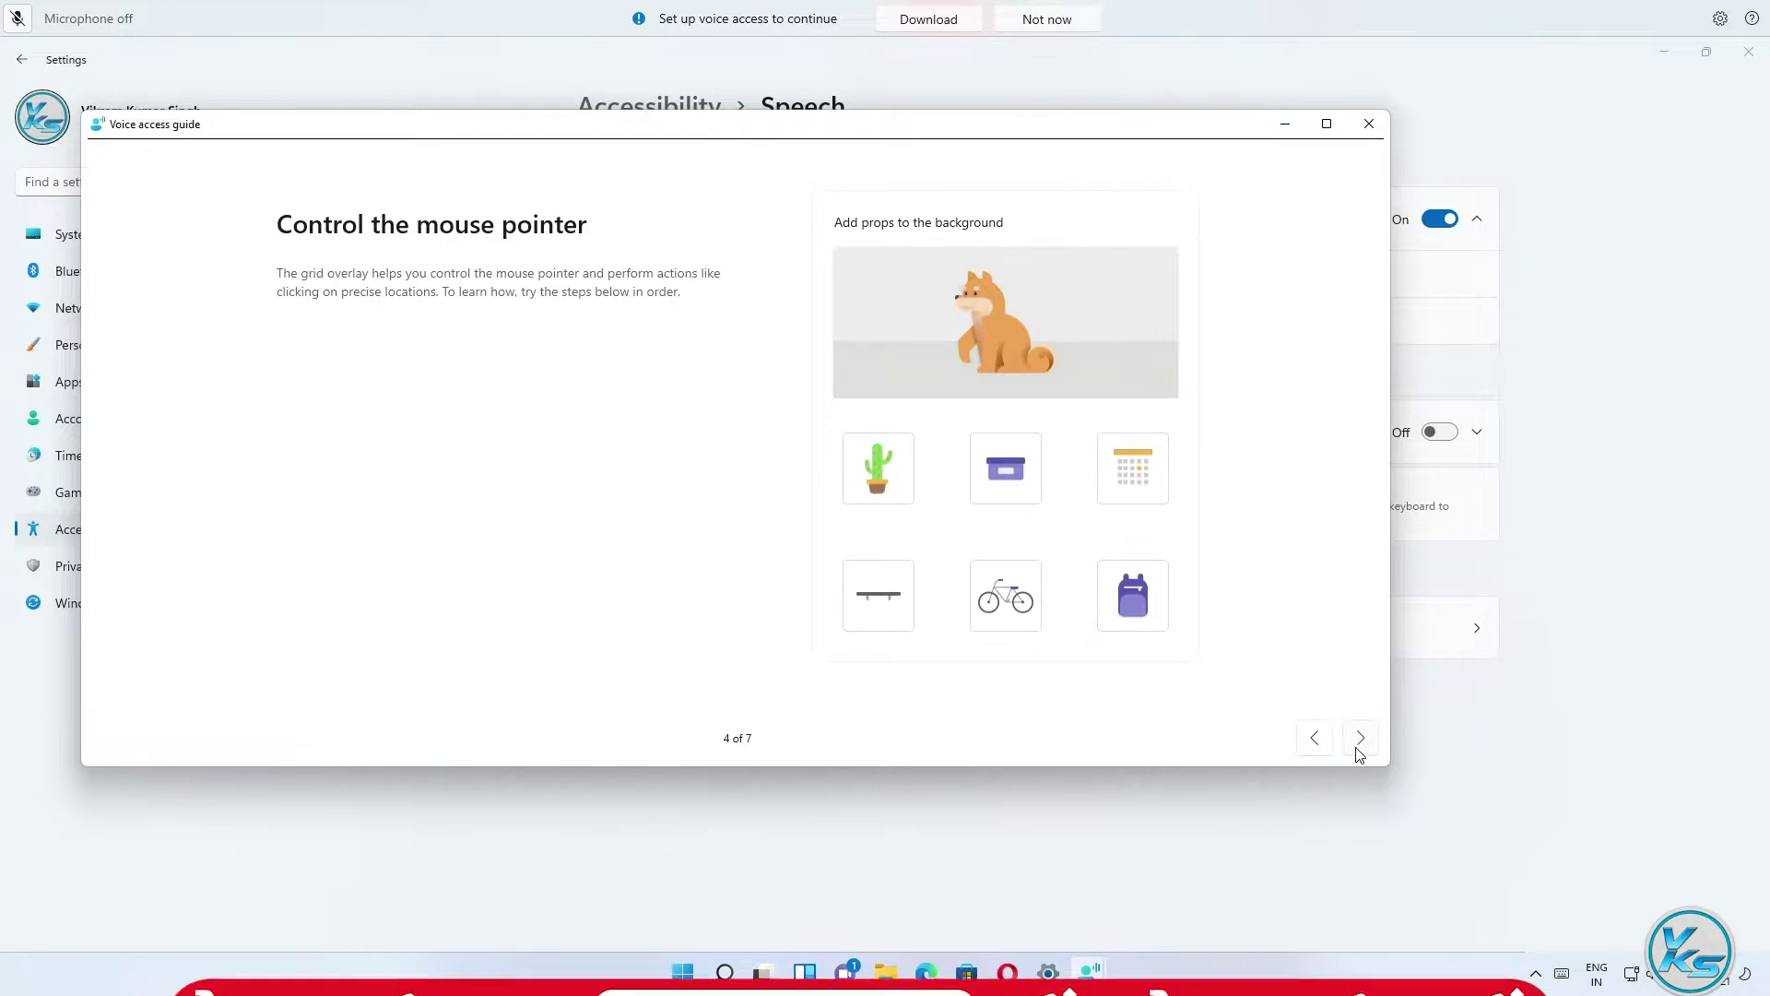
{"action": "left_click", "coordinate": [1357, 747]}
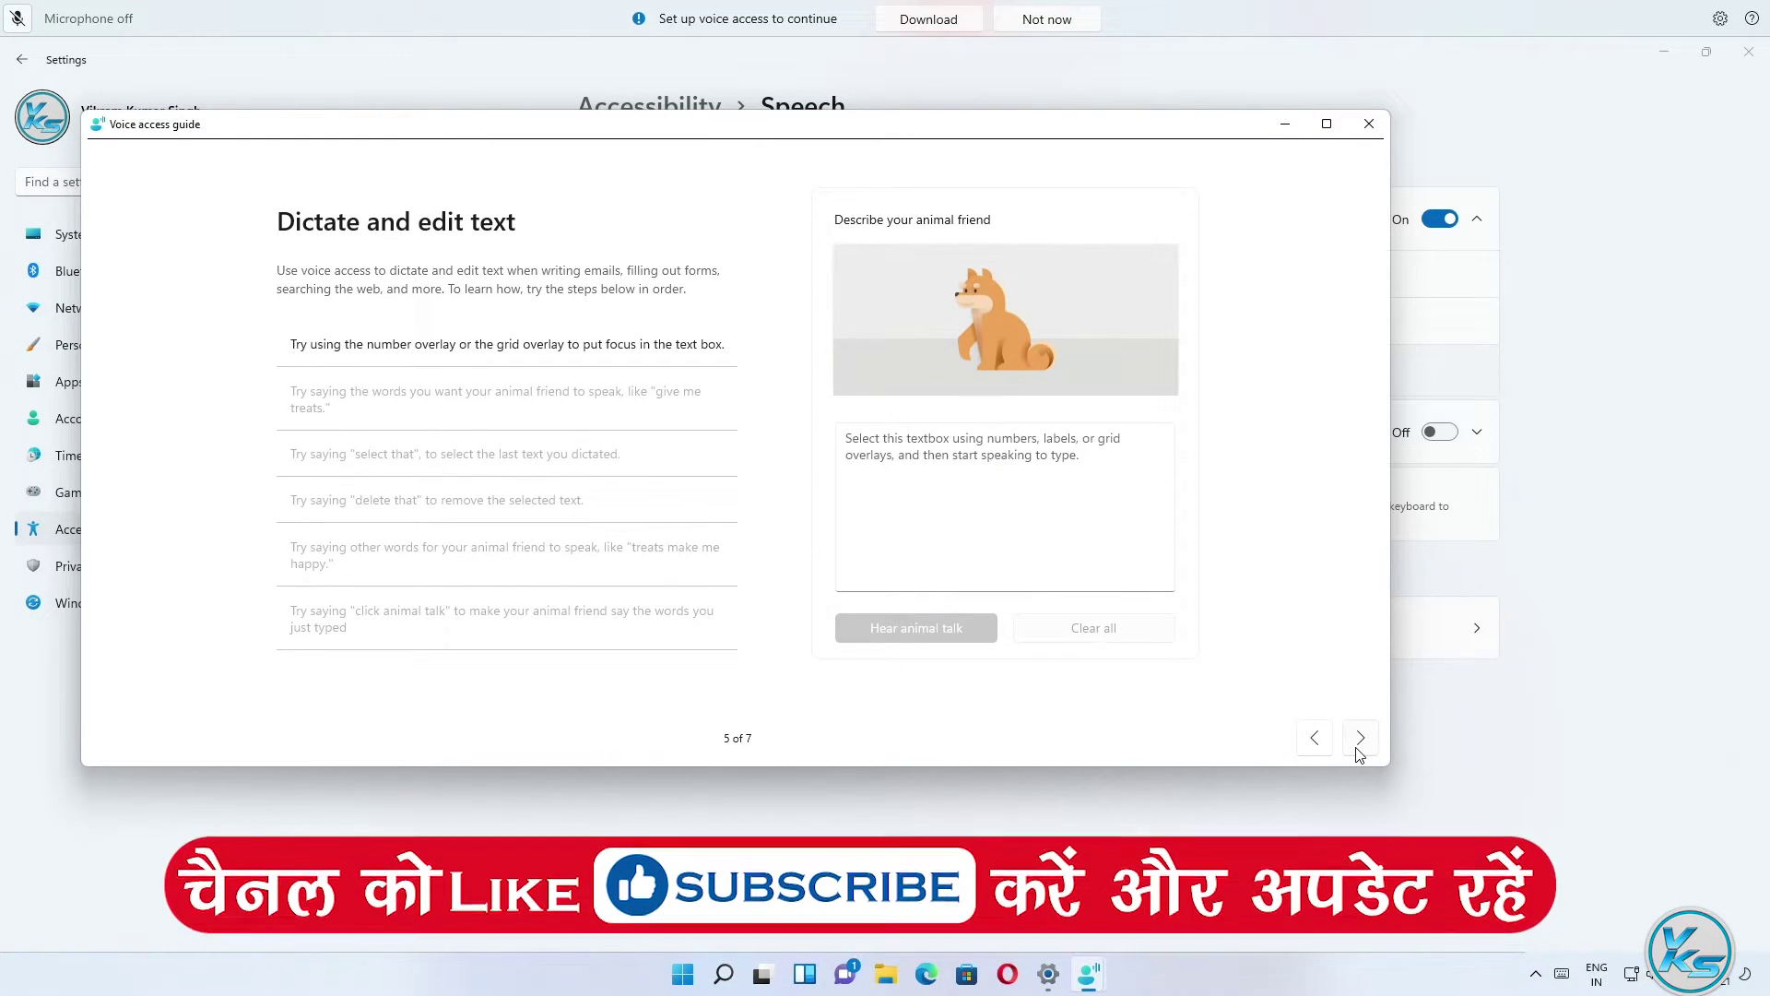
{"action": "left_click", "coordinate": [1357, 750]}
{"action": "left_click", "coordinate": [1359, 743]}
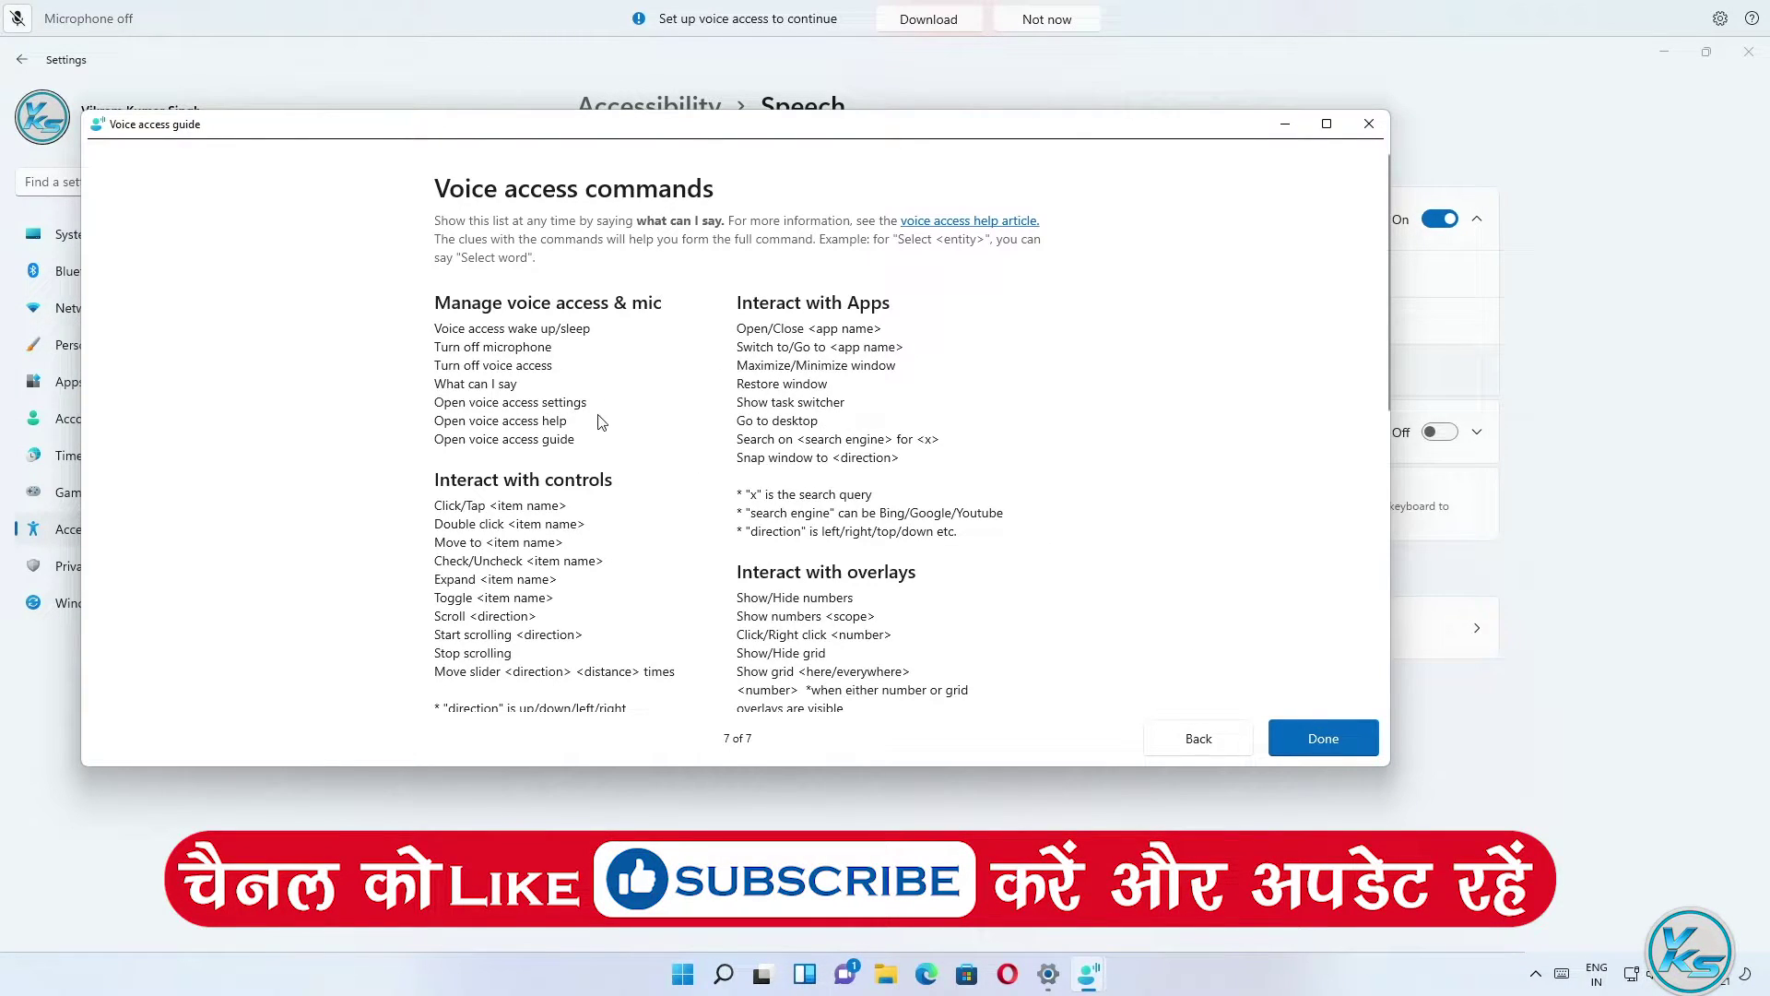
{"action": "scroll", "coordinate": [591, 447], "scroll_direction": "down", "scroll_amount": 10}
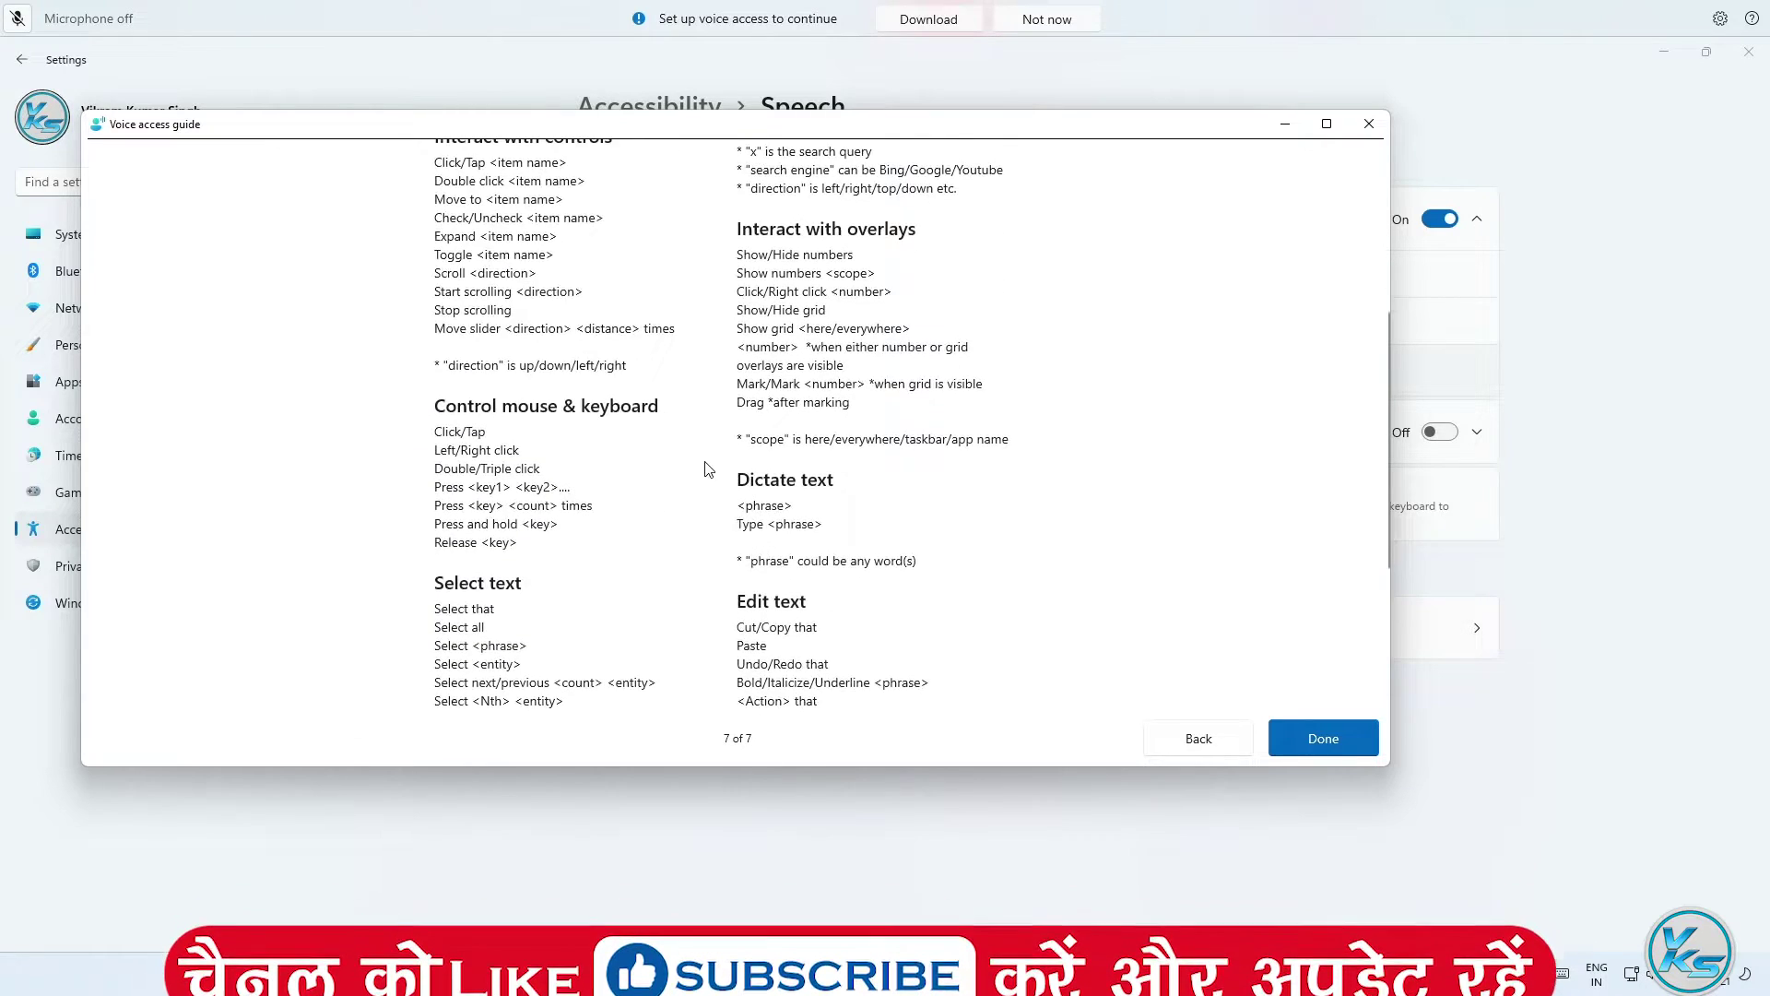
{"action": "scroll", "coordinate": [660, 407], "scroll_direction": "down", "scroll_amount": 1}
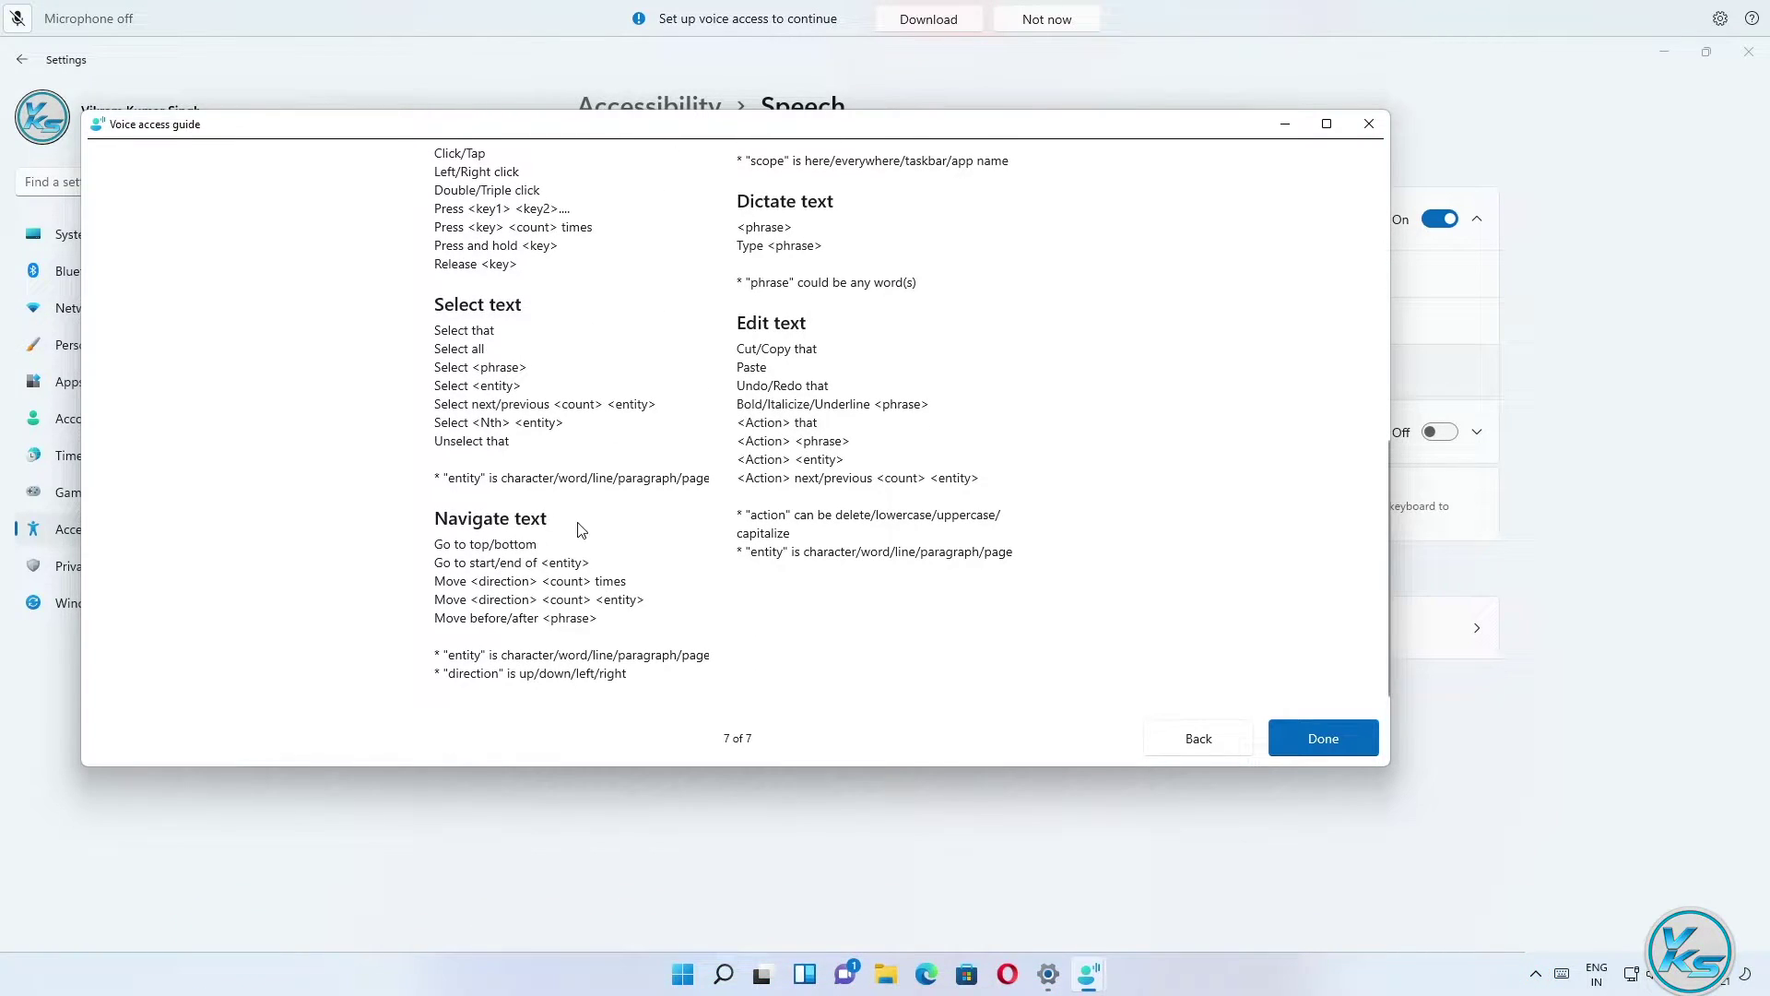
{"action": "left_click", "coordinate": [1319, 742]}
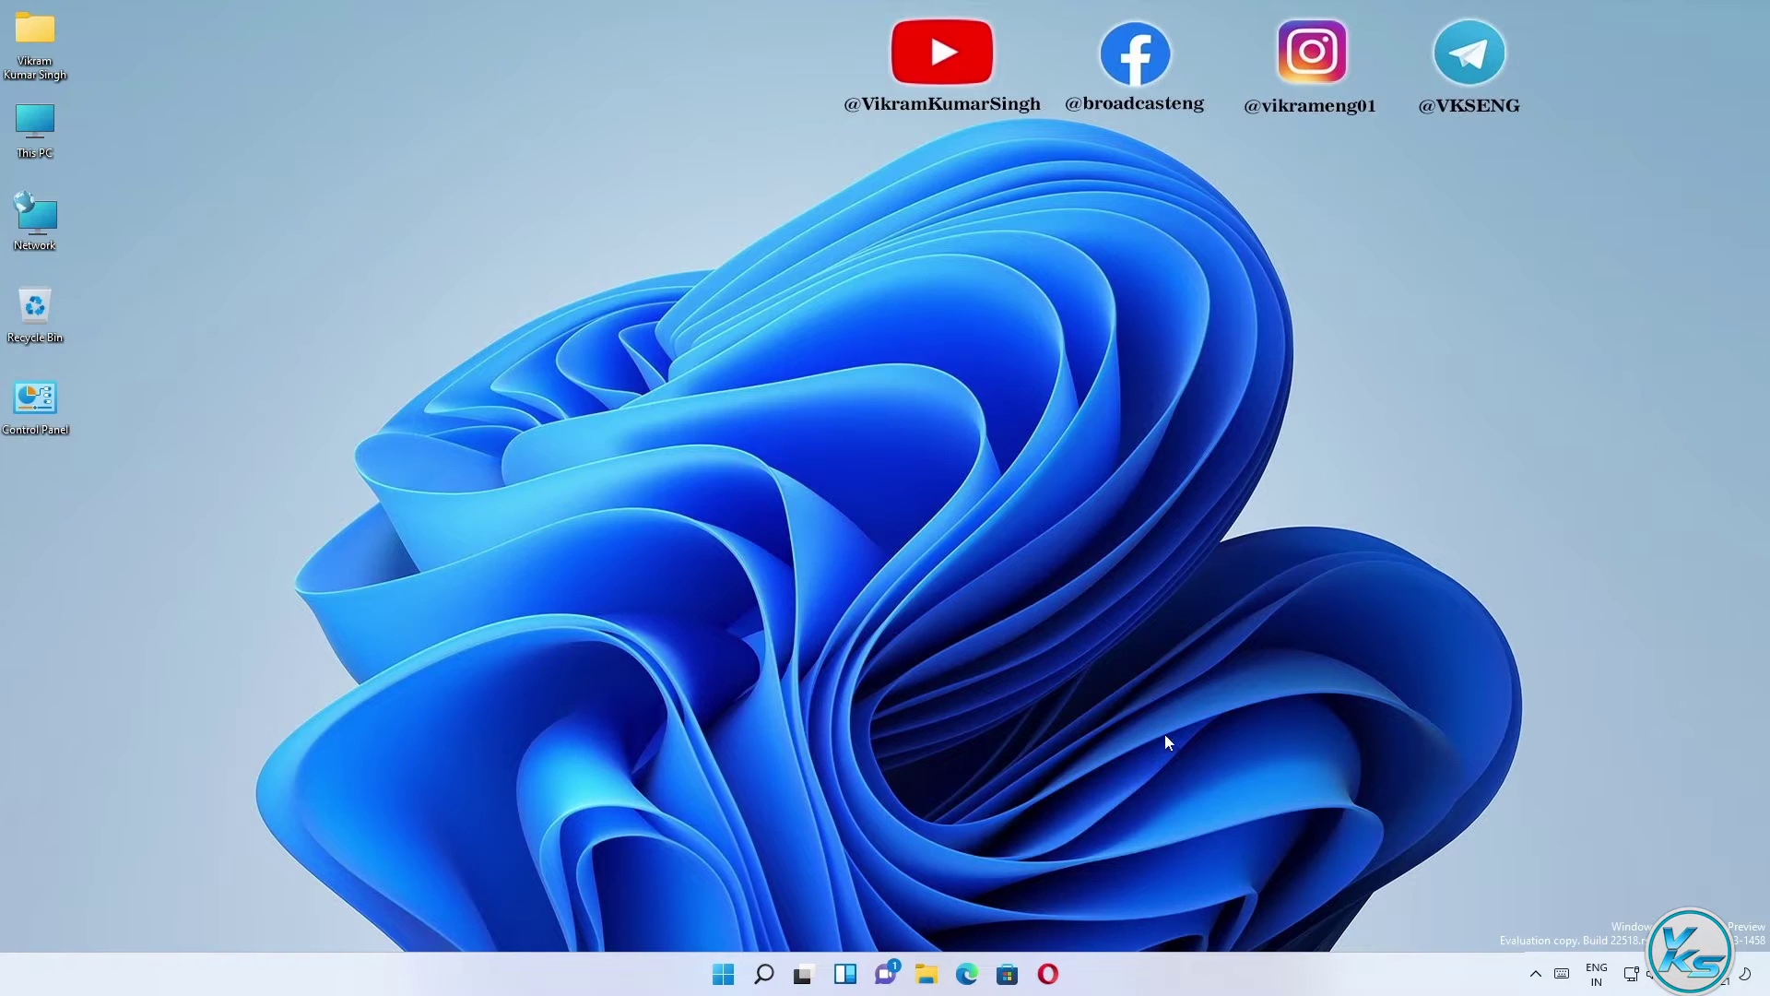
Search Microsoft Store for "windows subsystem" and open the Windows Subsystem for Linux Preview page
{"action": "left_click", "coordinate": [1008, 972]}
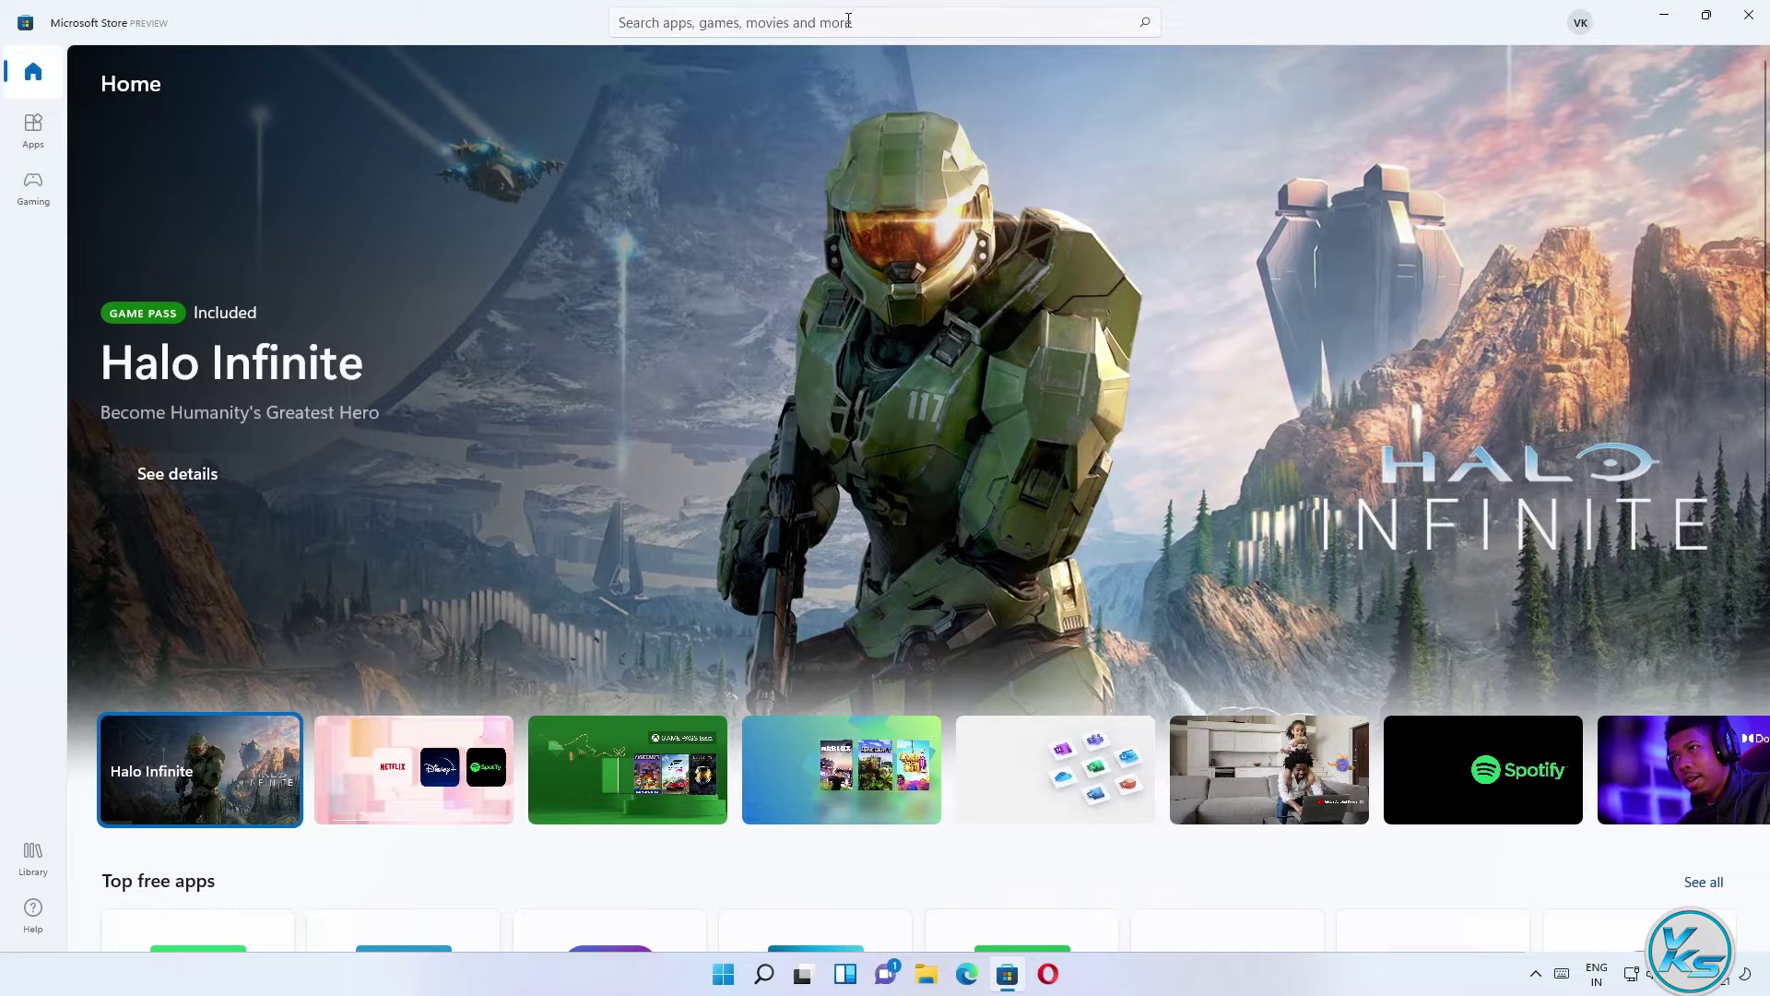
{"action": "left_click", "coordinate": [848, 20]}
{"action": "type", "text": "wind"}
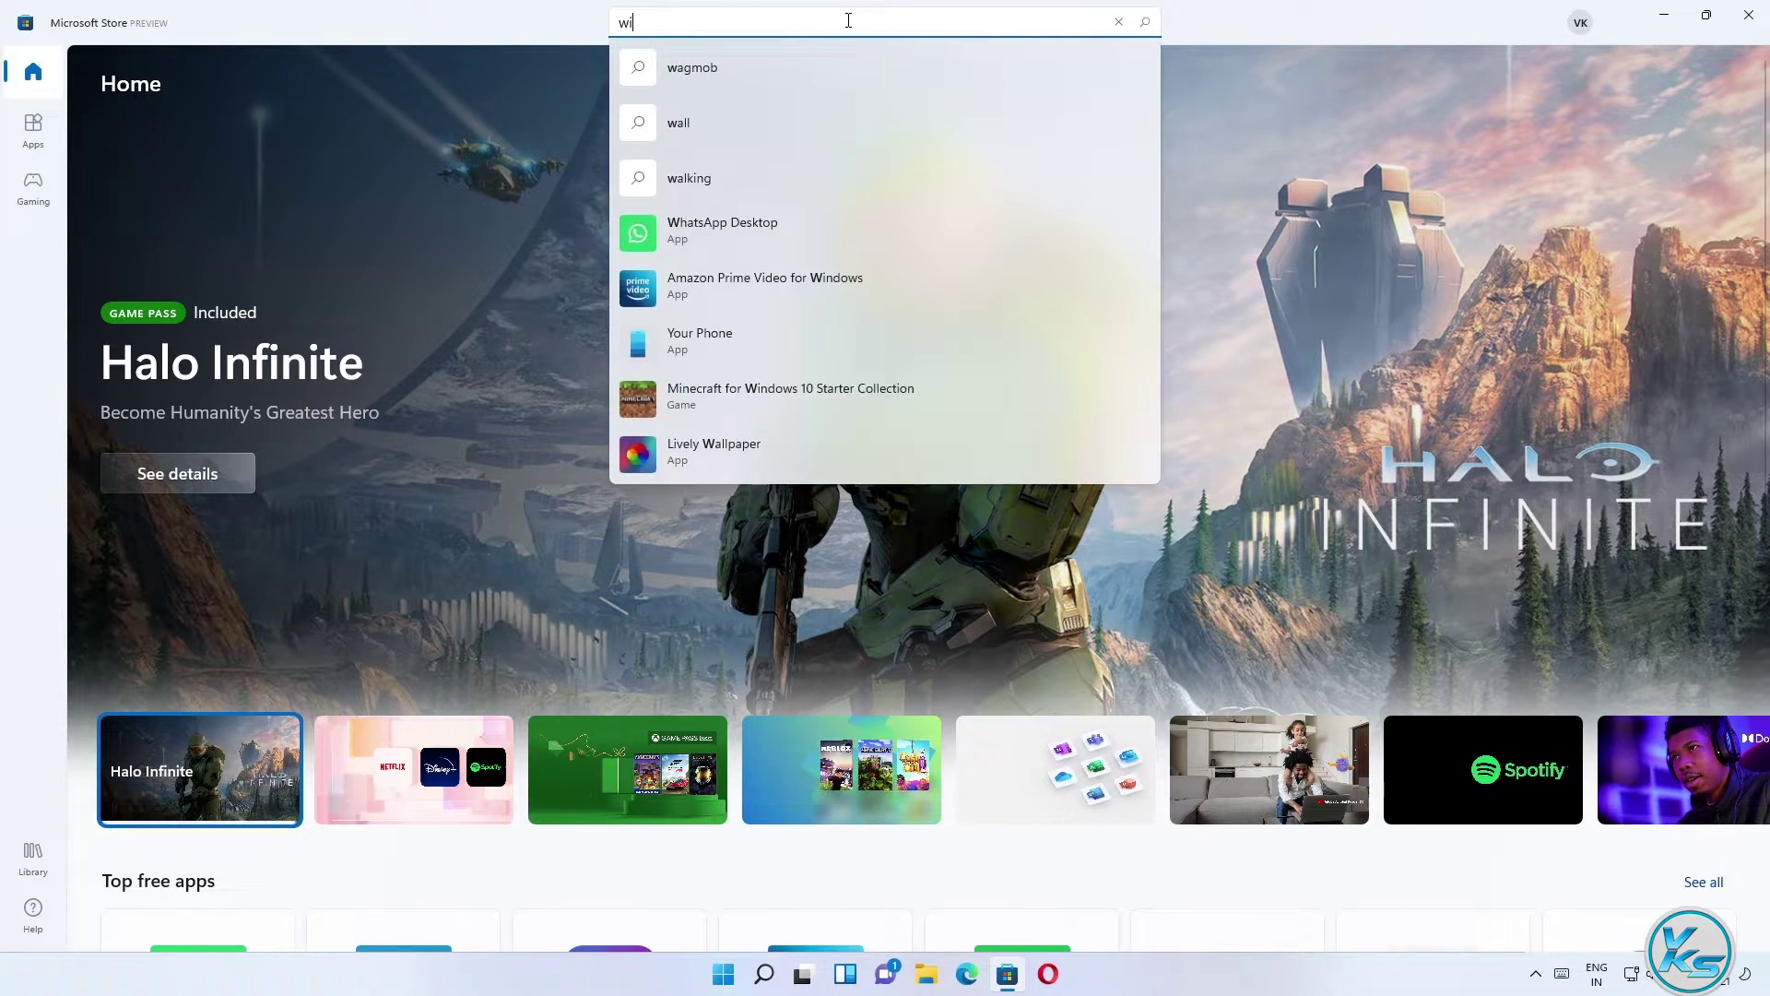
{"action": "type", "text": "ows subsystem"}
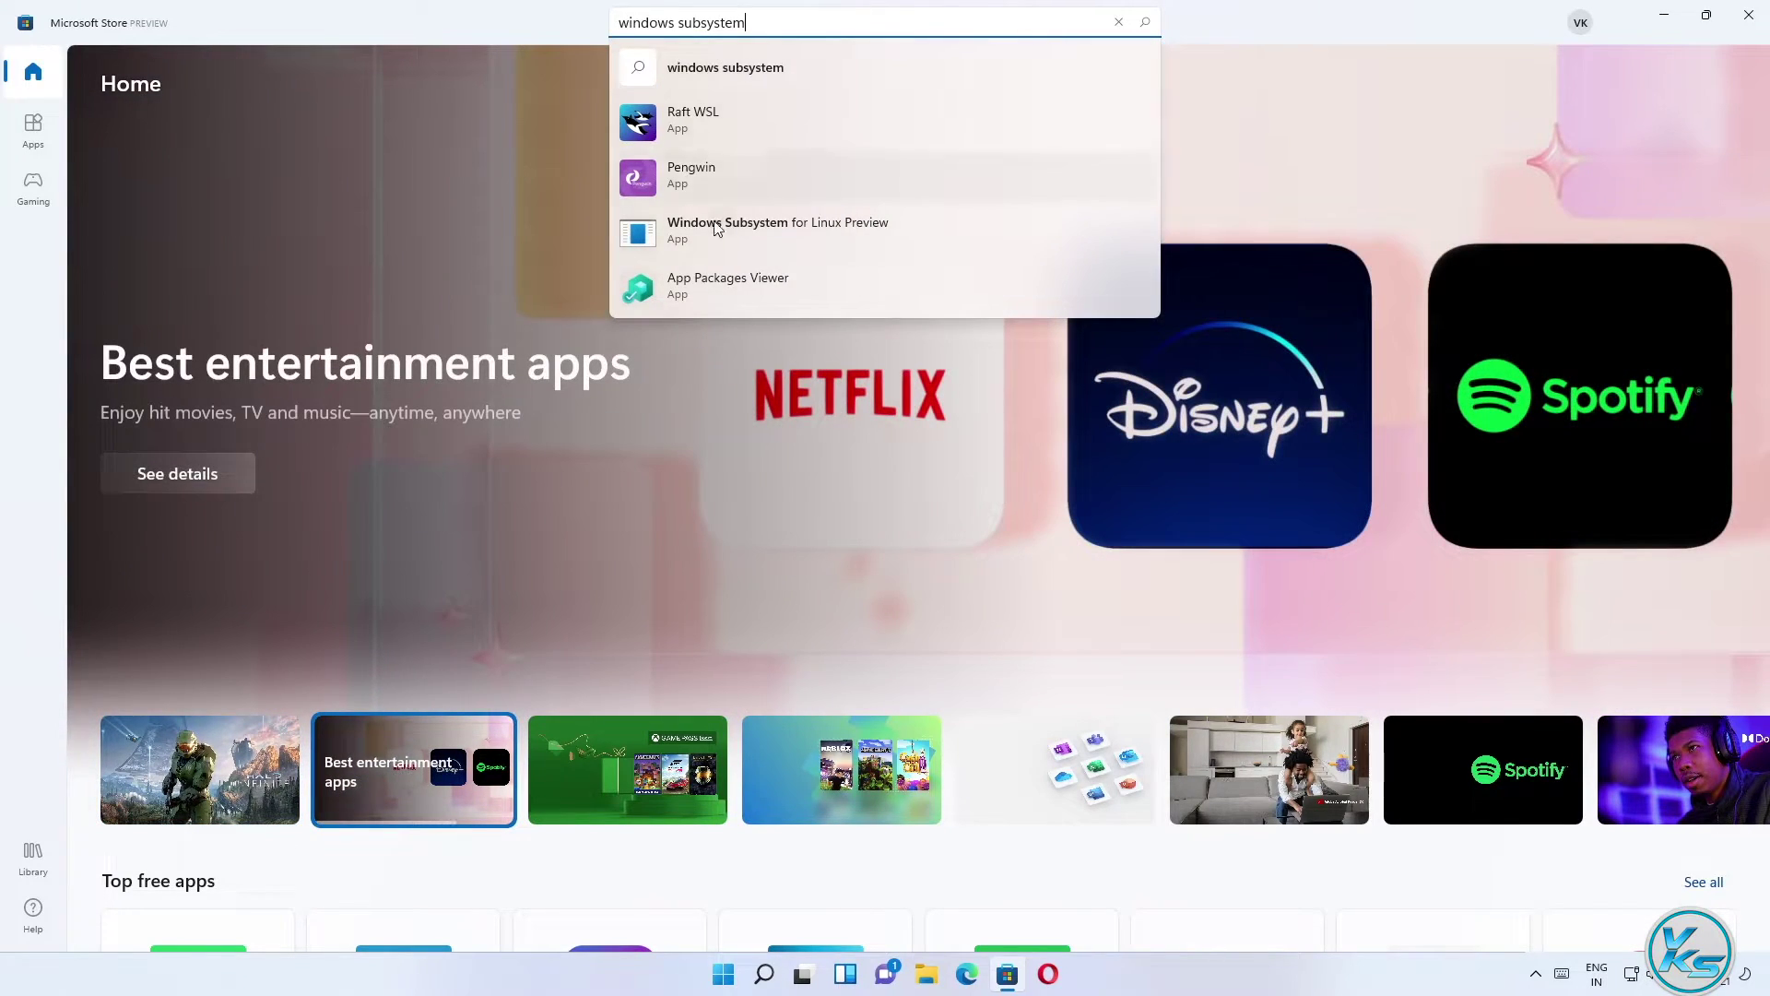
{"action": "left_click", "coordinate": [847, 230]}
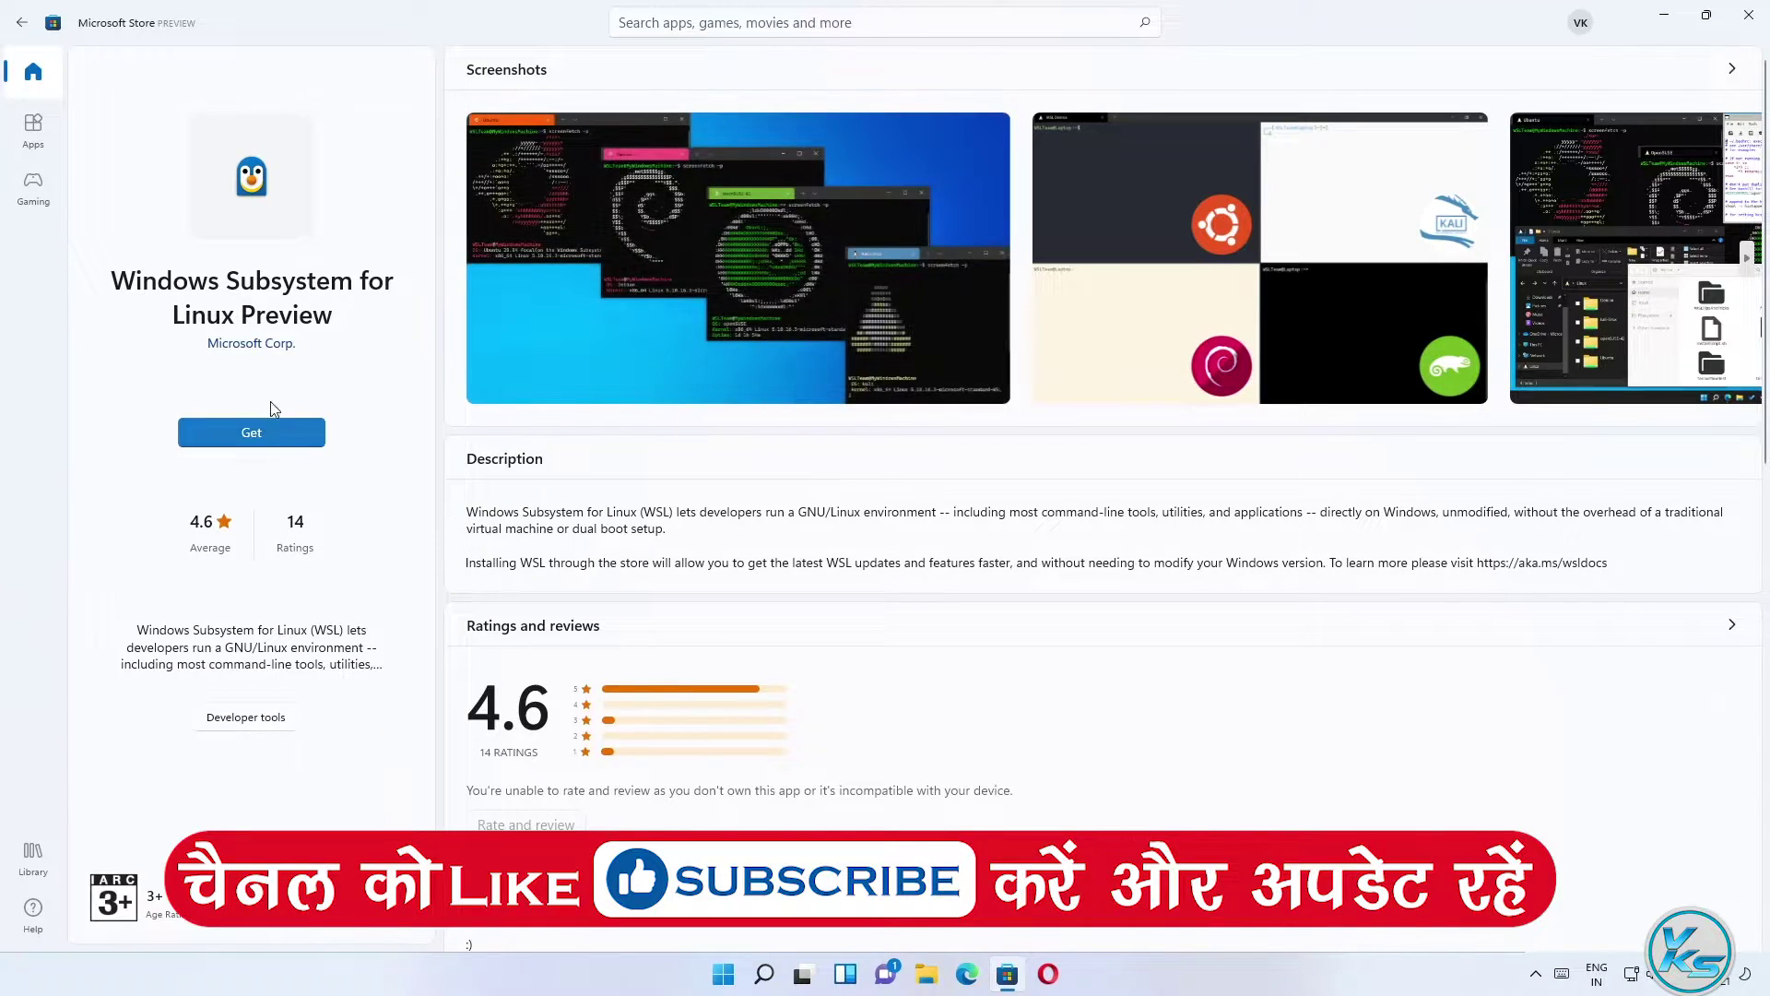
Install Windows Subsystem for Linux Preview, allowing device changes, and launch it once before closing it and the store
{"action": "left_click", "coordinate": [247, 429]}
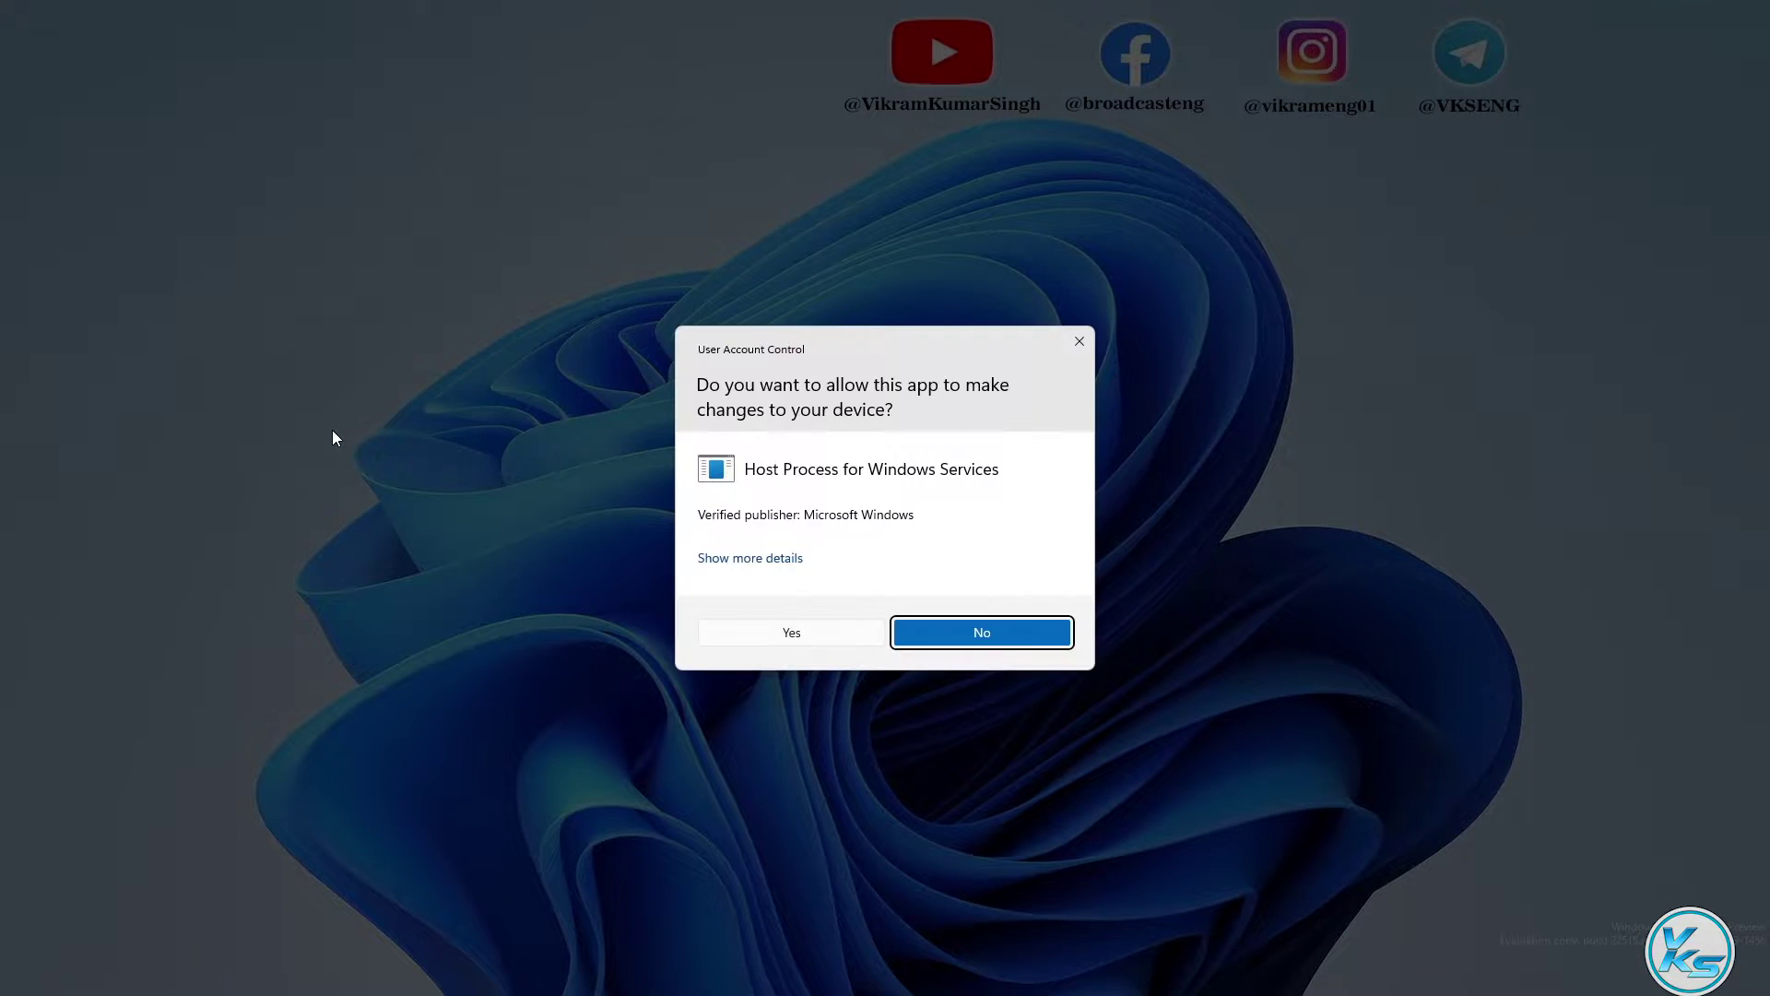
{"action": "left_click", "coordinate": [822, 634]}
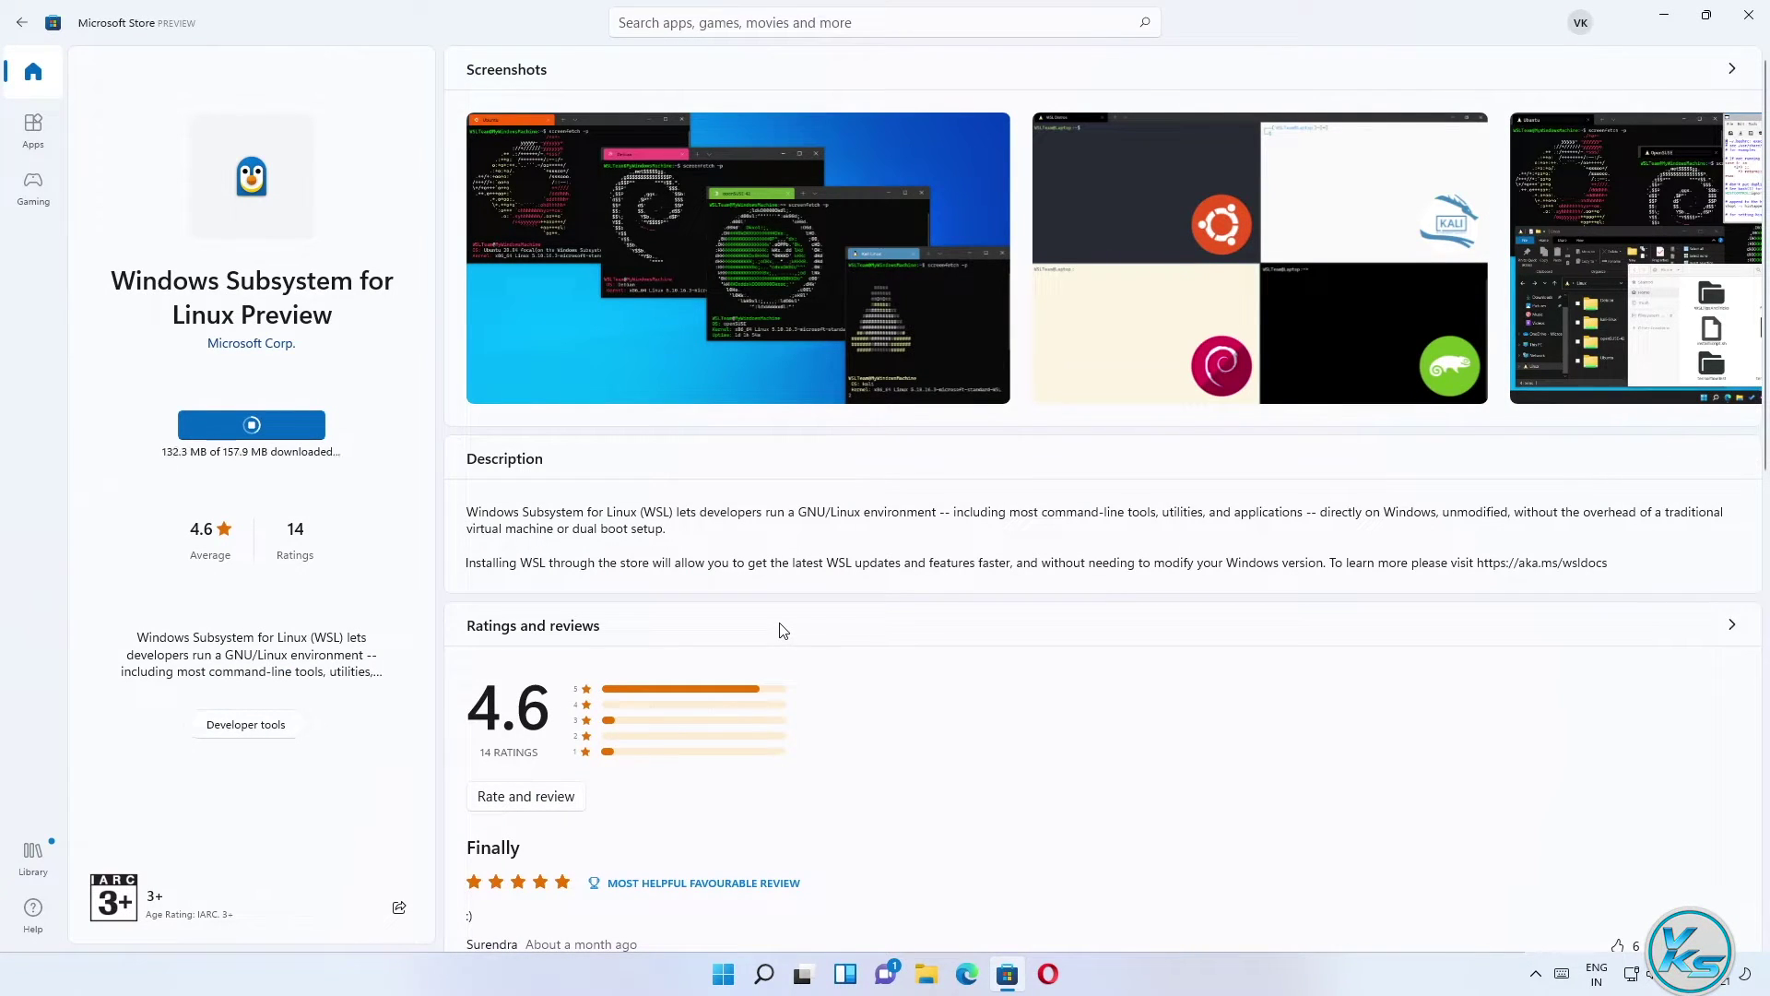
{"action": "left_click", "coordinate": [268, 443]}
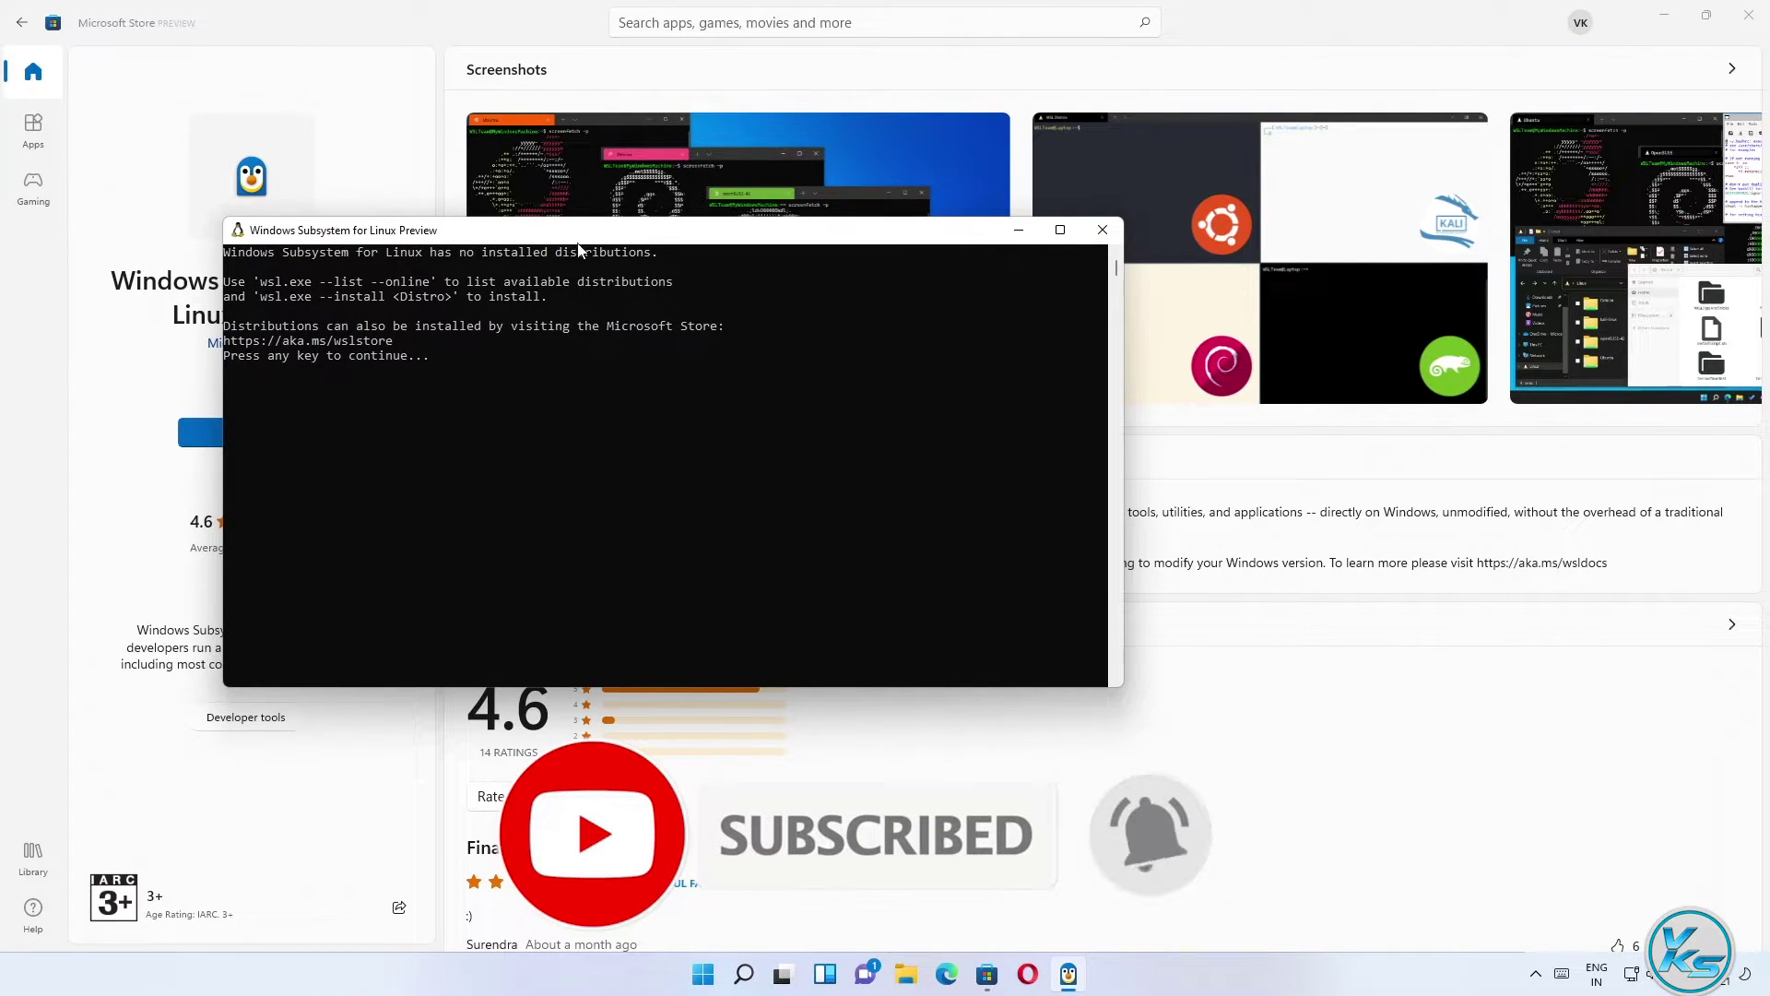
{"action": "key", "text": "Return"}
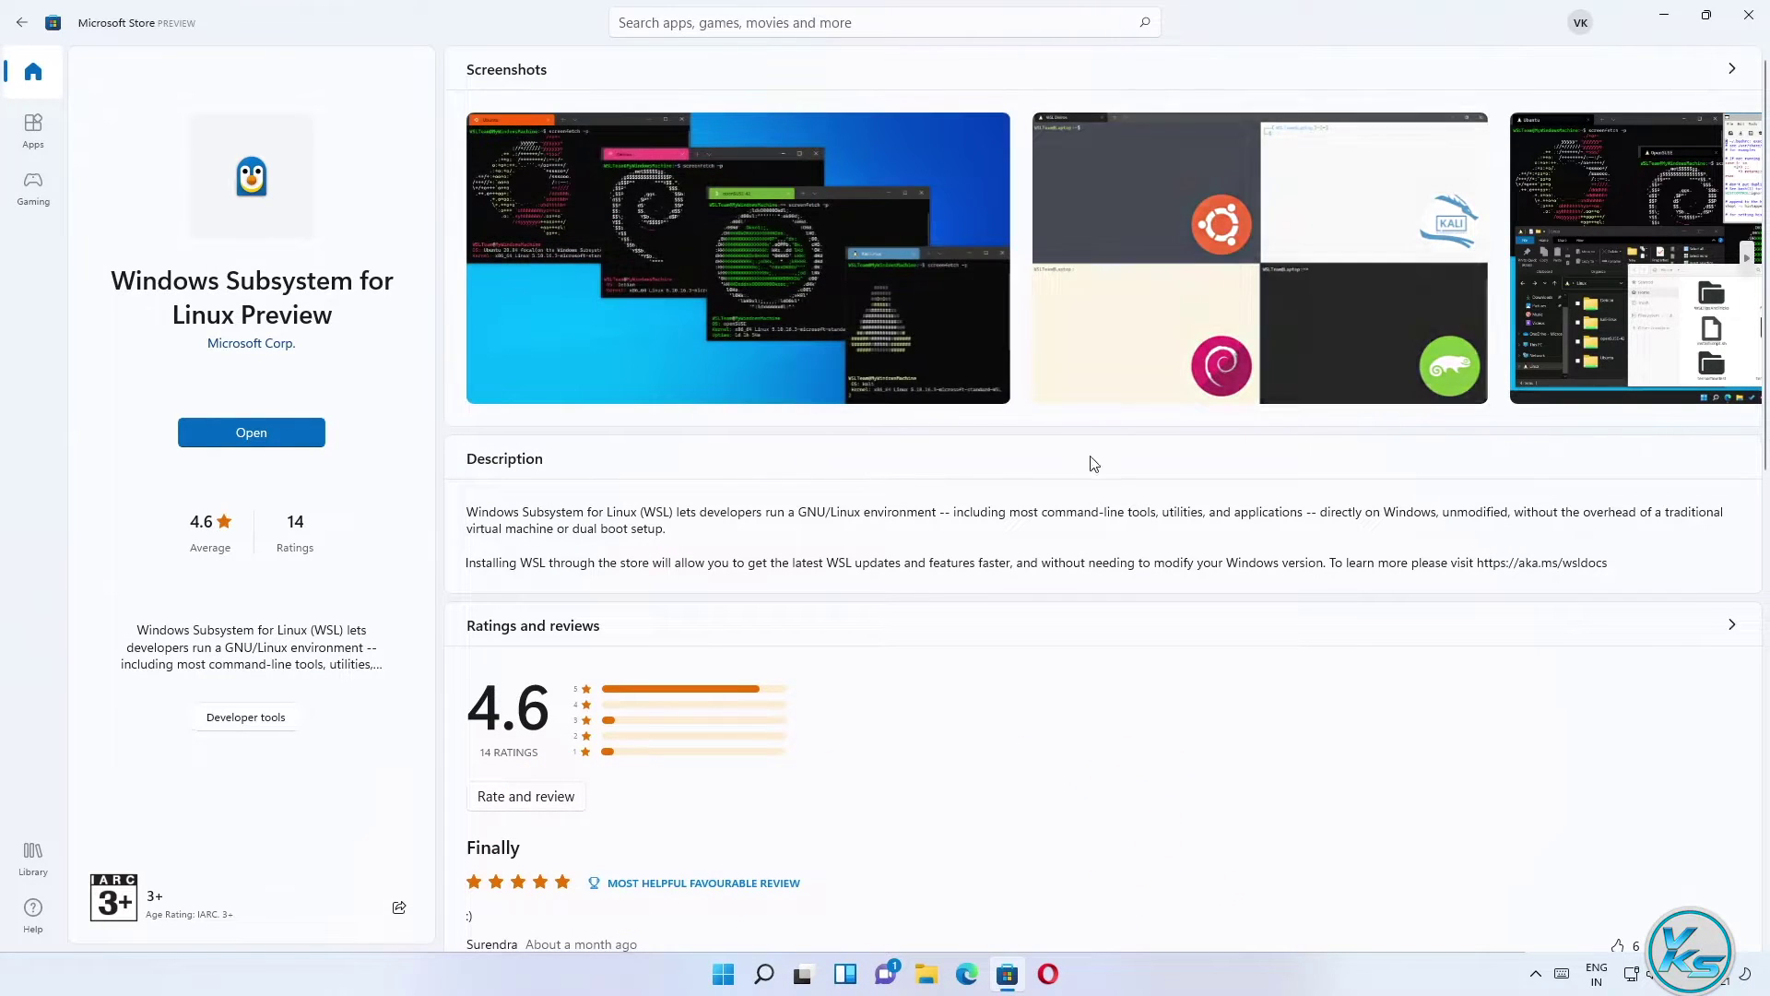
{"action": "left_click", "coordinate": [1749, 15]}
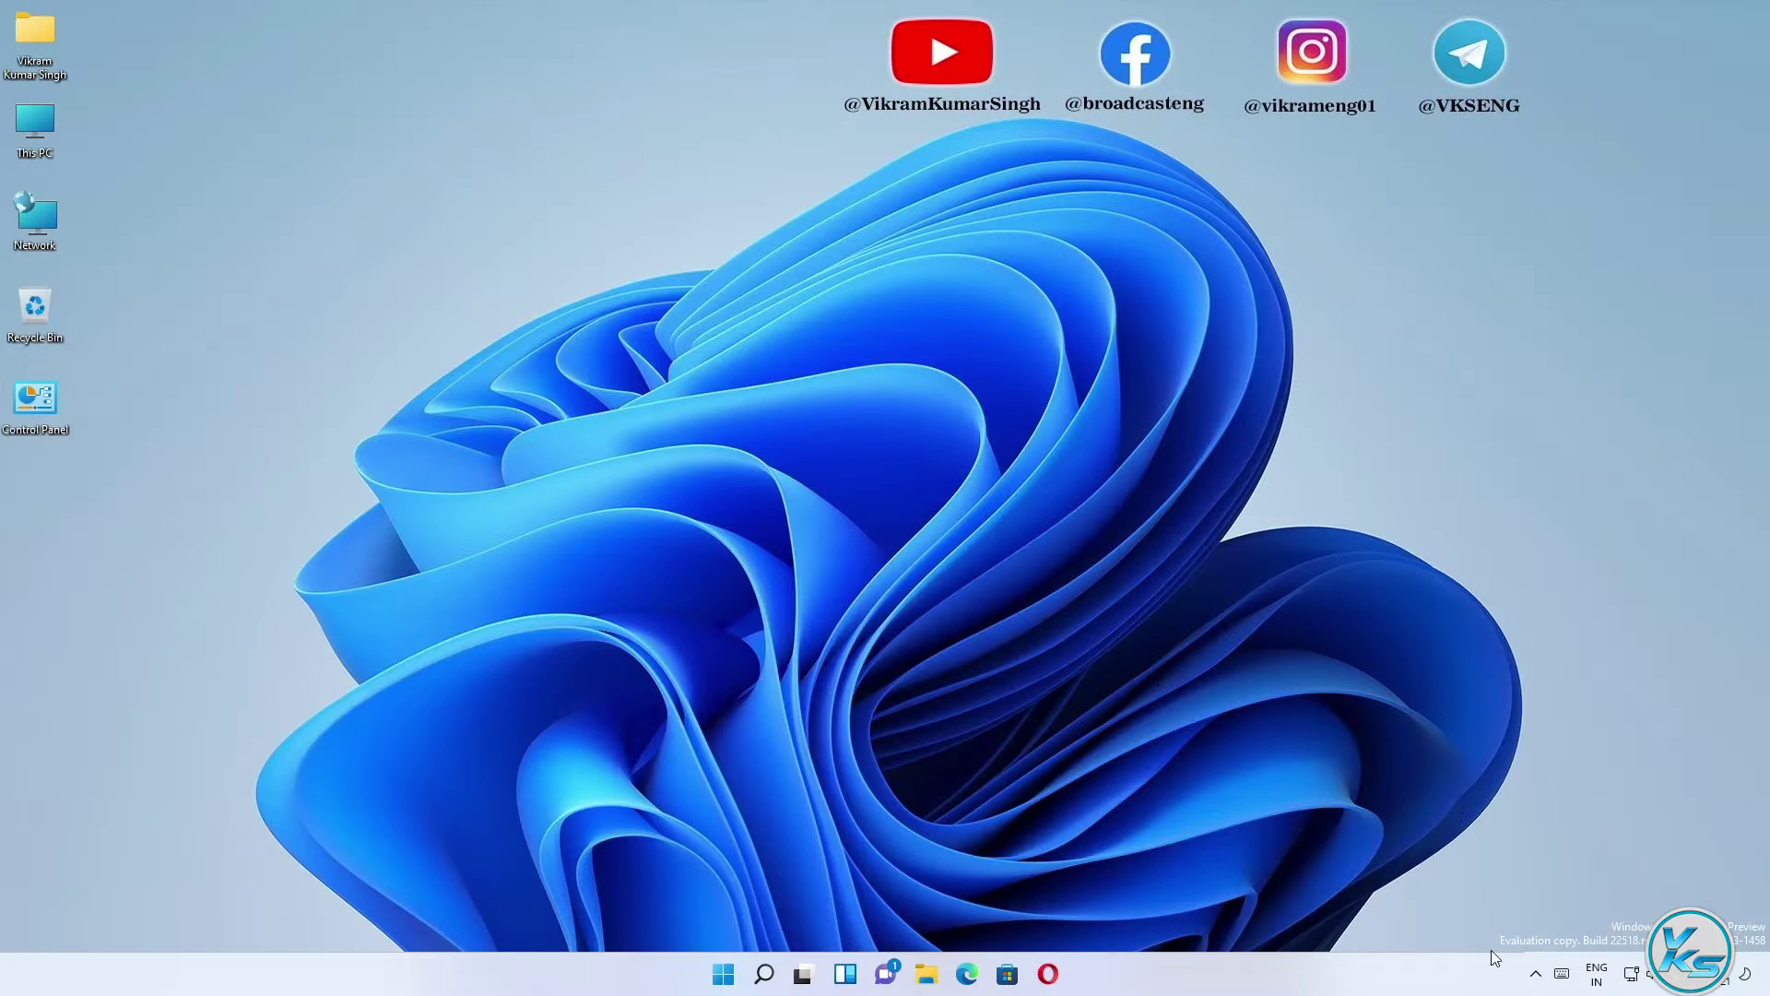
Show the keyboard layout list and cycle repeatedly between the layouts, ending on English (India)
{"action": "left_click", "coordinate": [1593, 981]}
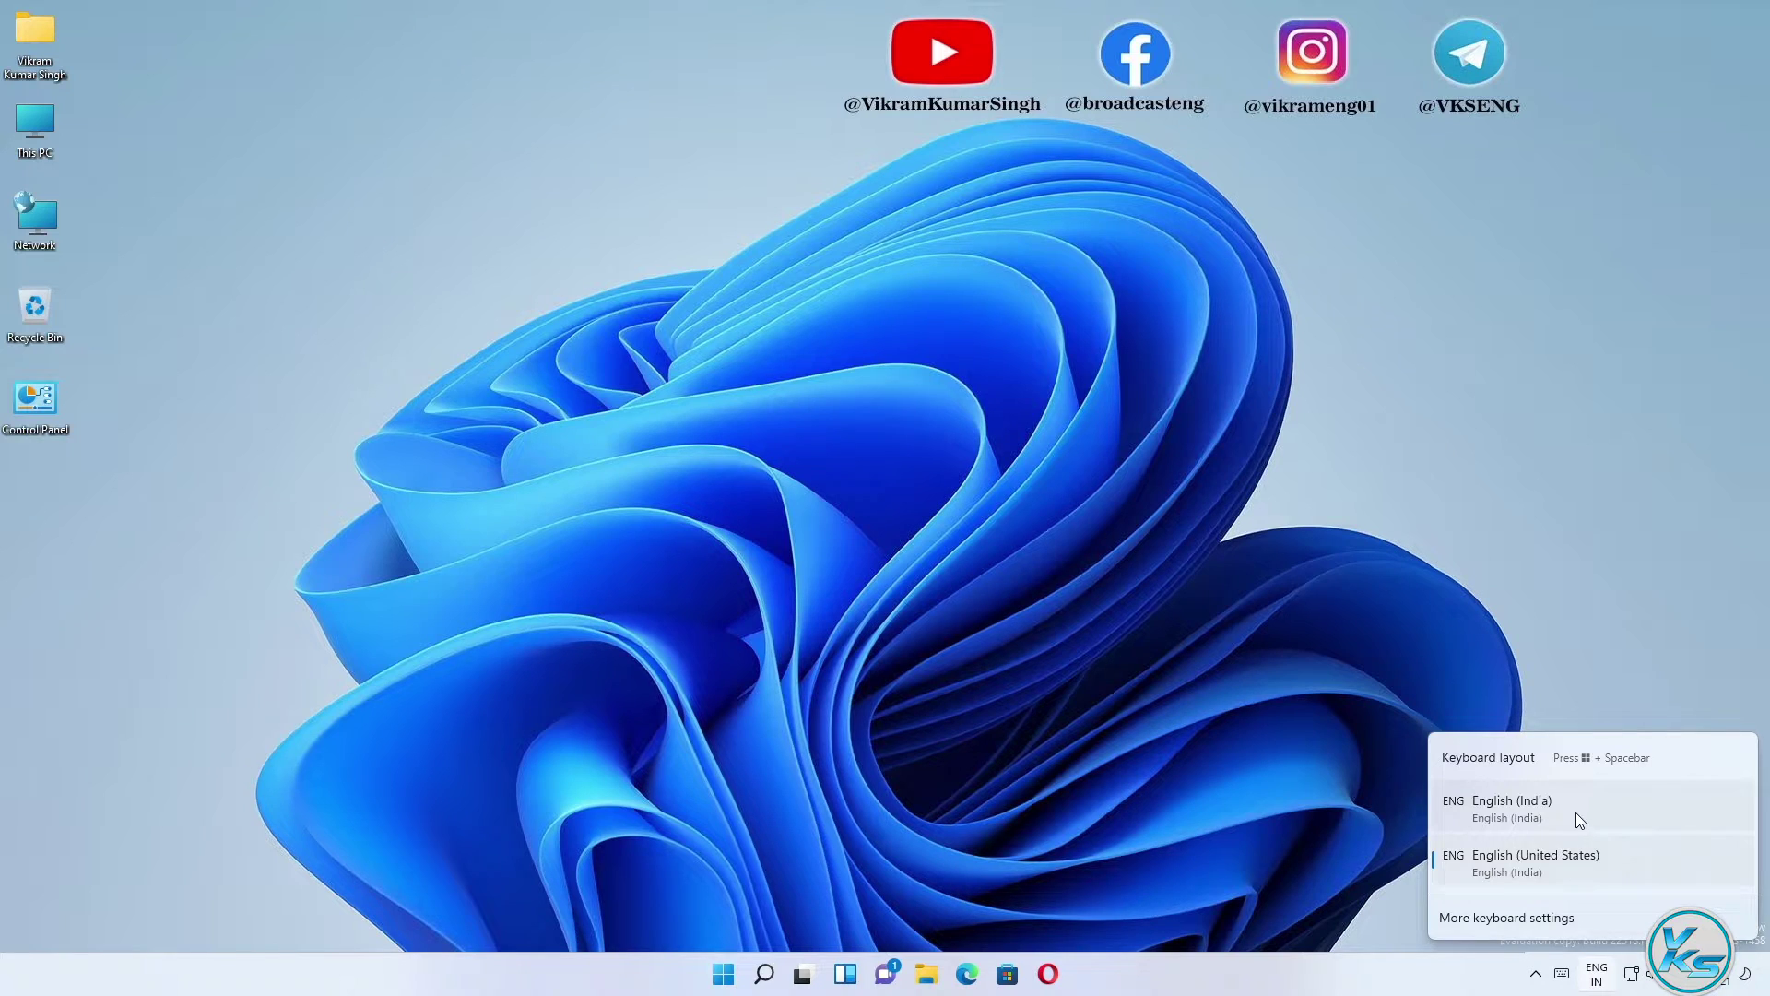
{"action": "key", "text": "super+space"}
{"action": "key", "text": "super+space"}
{"action": "key", "text": "super+space"}
{"action": "key", "text": "super+space"}
{"action": "key", "text": "super+space"}
{"action": "key", "text": "super+space"}
{"action": "key", "text": "super+space"}
{"action": "key", "text": "super+space"}
{"action": "key", "text": "super+space"}
{"action": "key", "text": "super+space"}
{"action": "key", "text": "super+space"}
{"action": "key", "text": "super+space"}
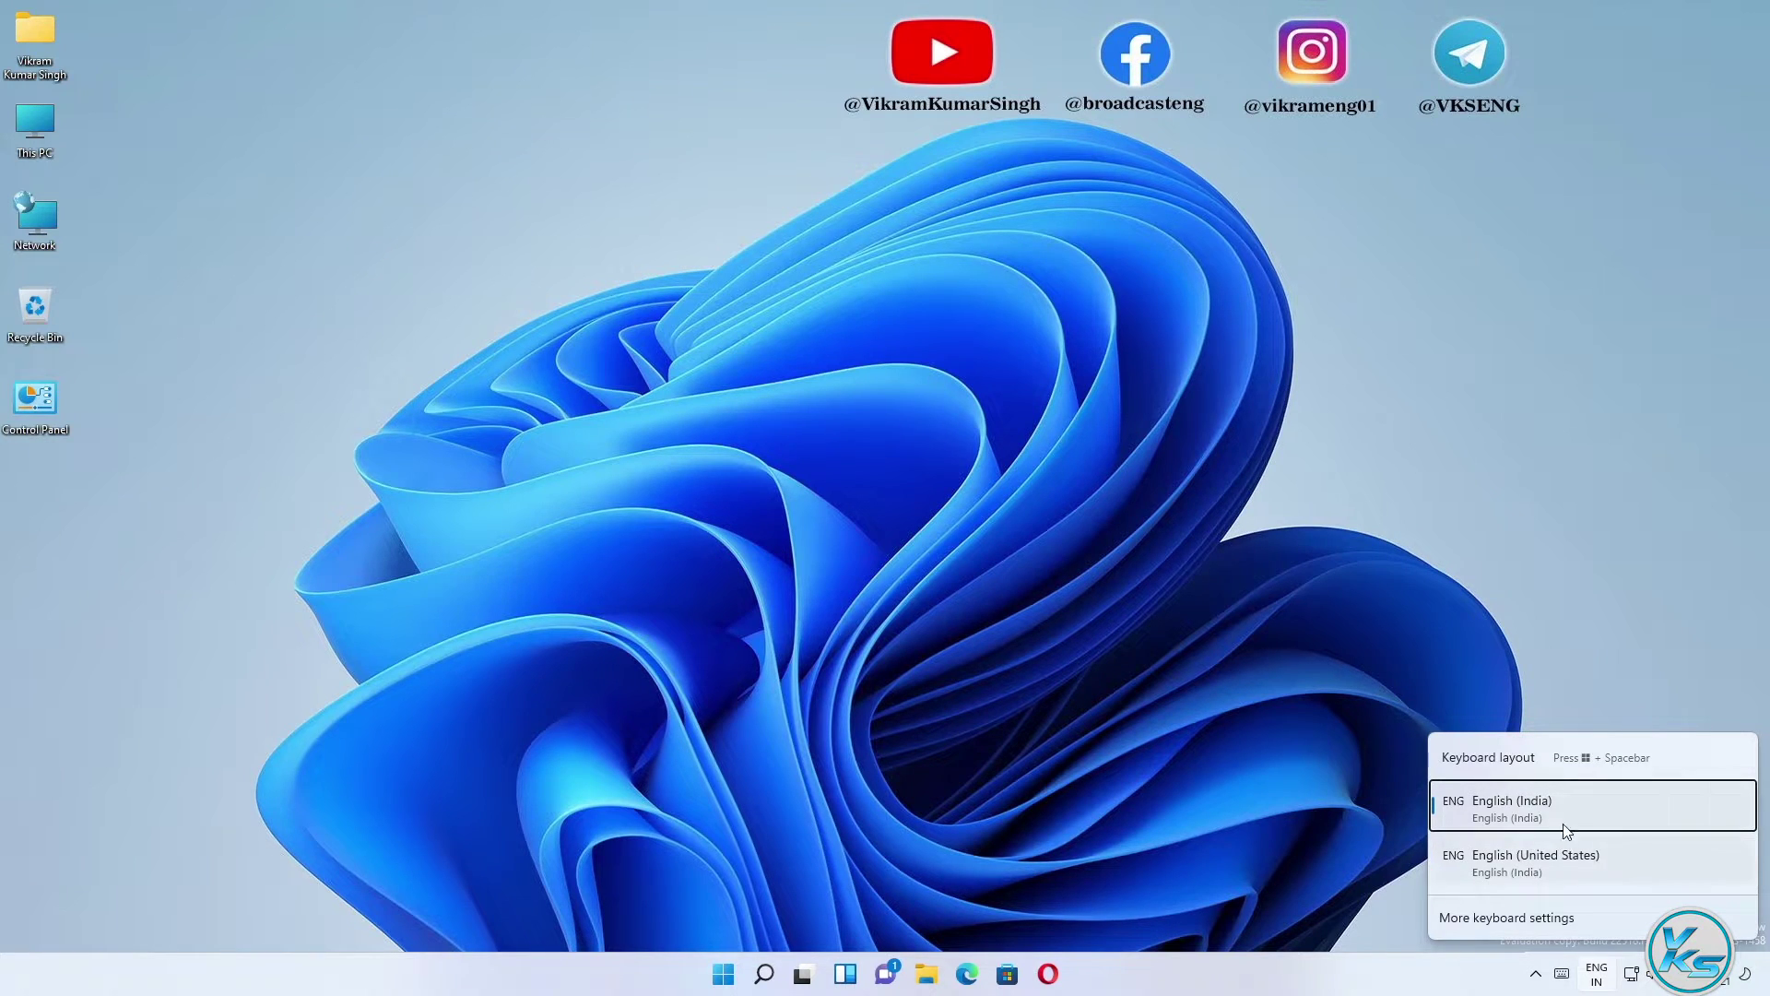
{"action": "left_click", "coordinate": [1594, 977]}
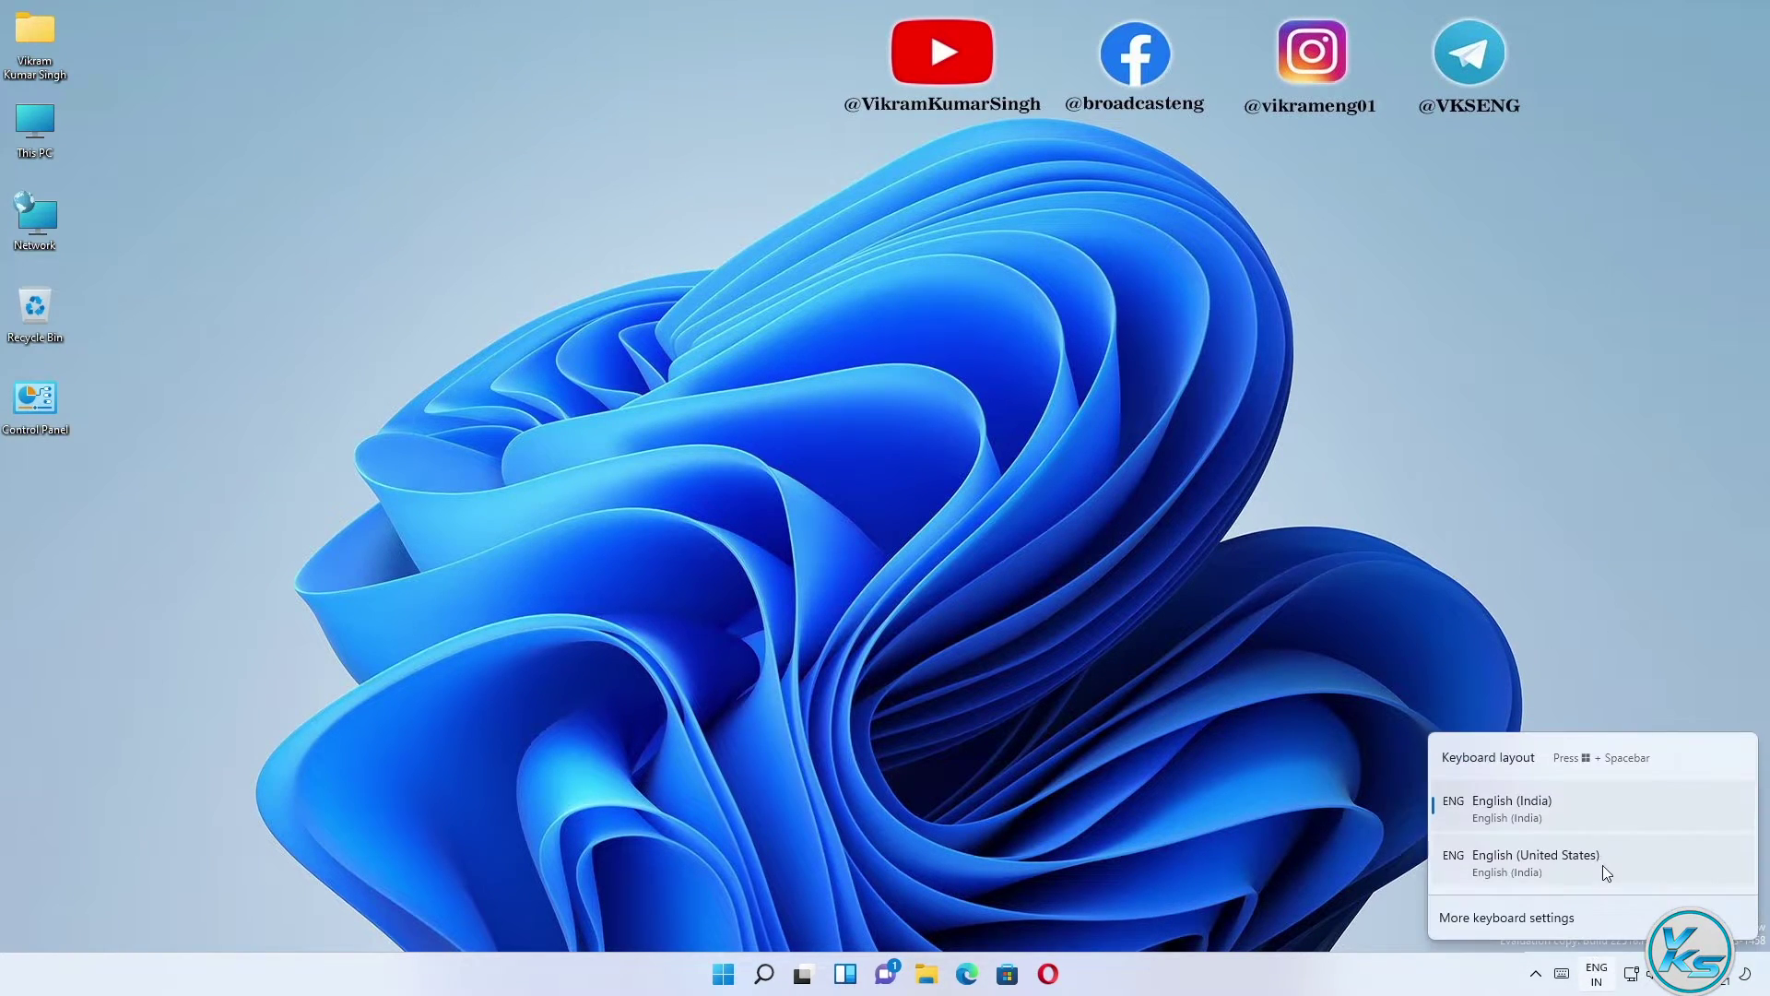
Open the emoji panel, look through its emojis, GIFs and the Symbols category, and close it
{"action": "key", "text": "super+period"}
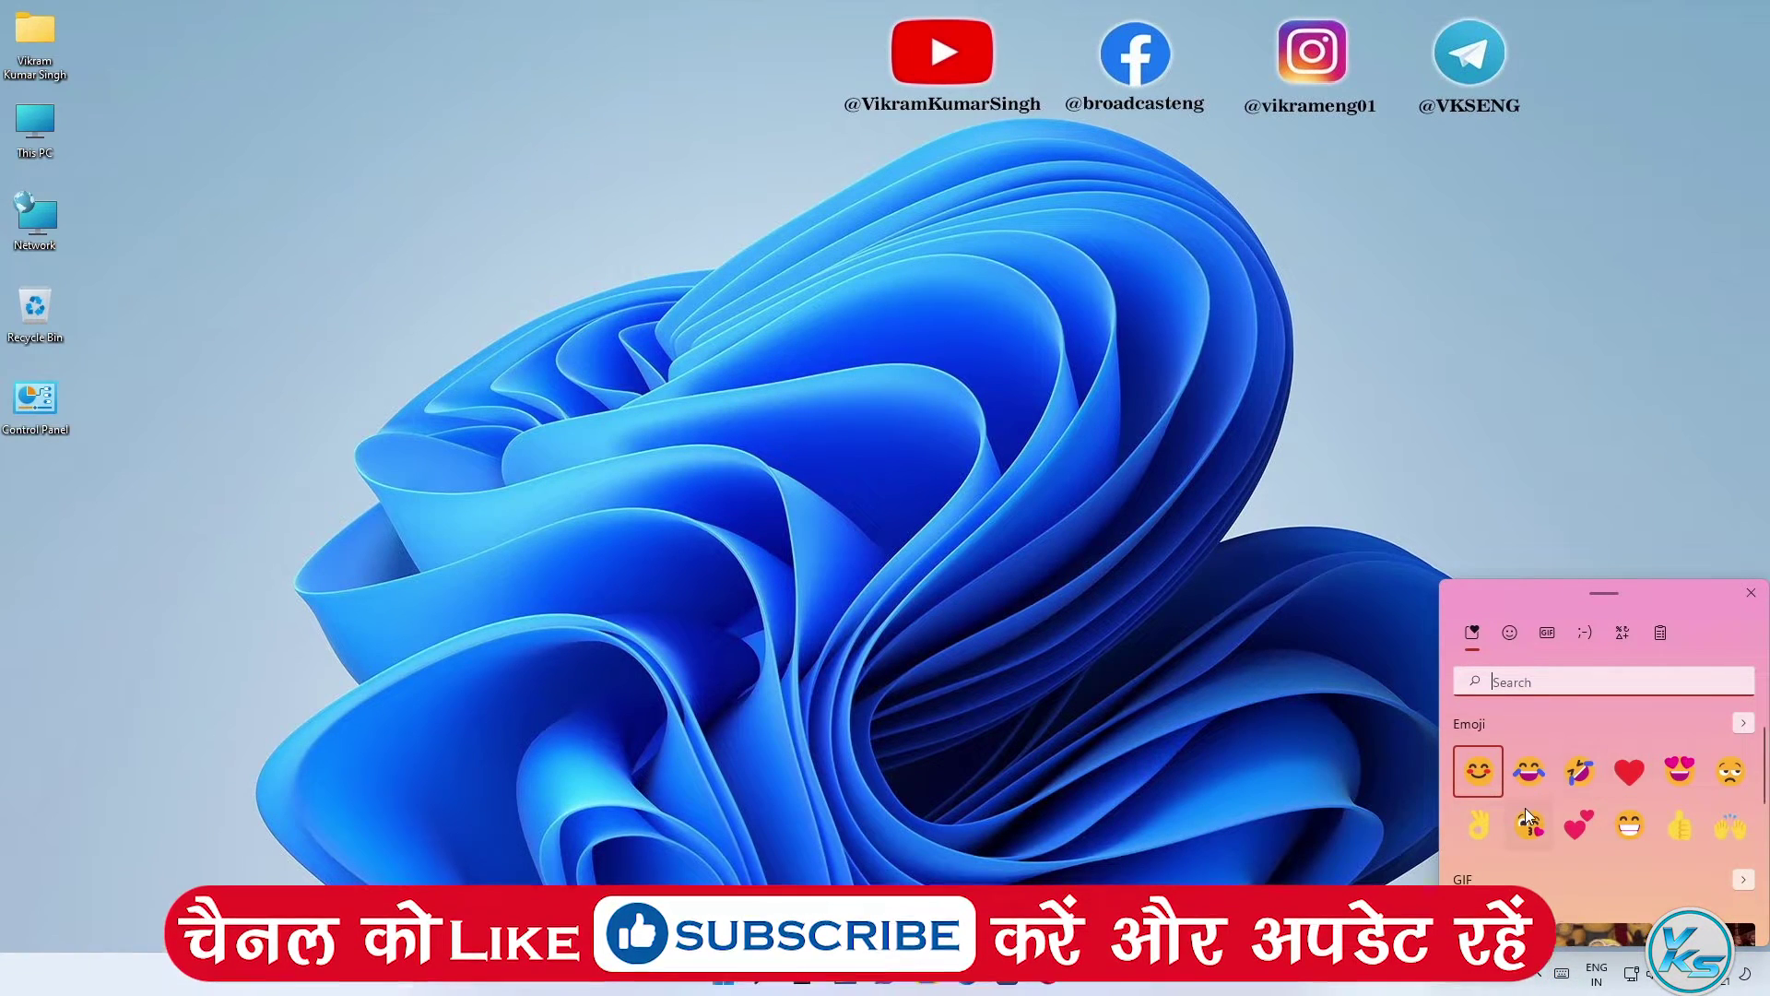
{"action": "scroll", "coordinate": [1523, 810], "scroll_direction": "down", "scroll_amount": 1}
{"action": "scroll", "coordinate": [1552, 810], "scroll_direction": "down", "scroll_amount": 3}
{"action": "scroll", "coordinate": [1549, 812], "scroll_direction": "up", "scroll_amount": 4}
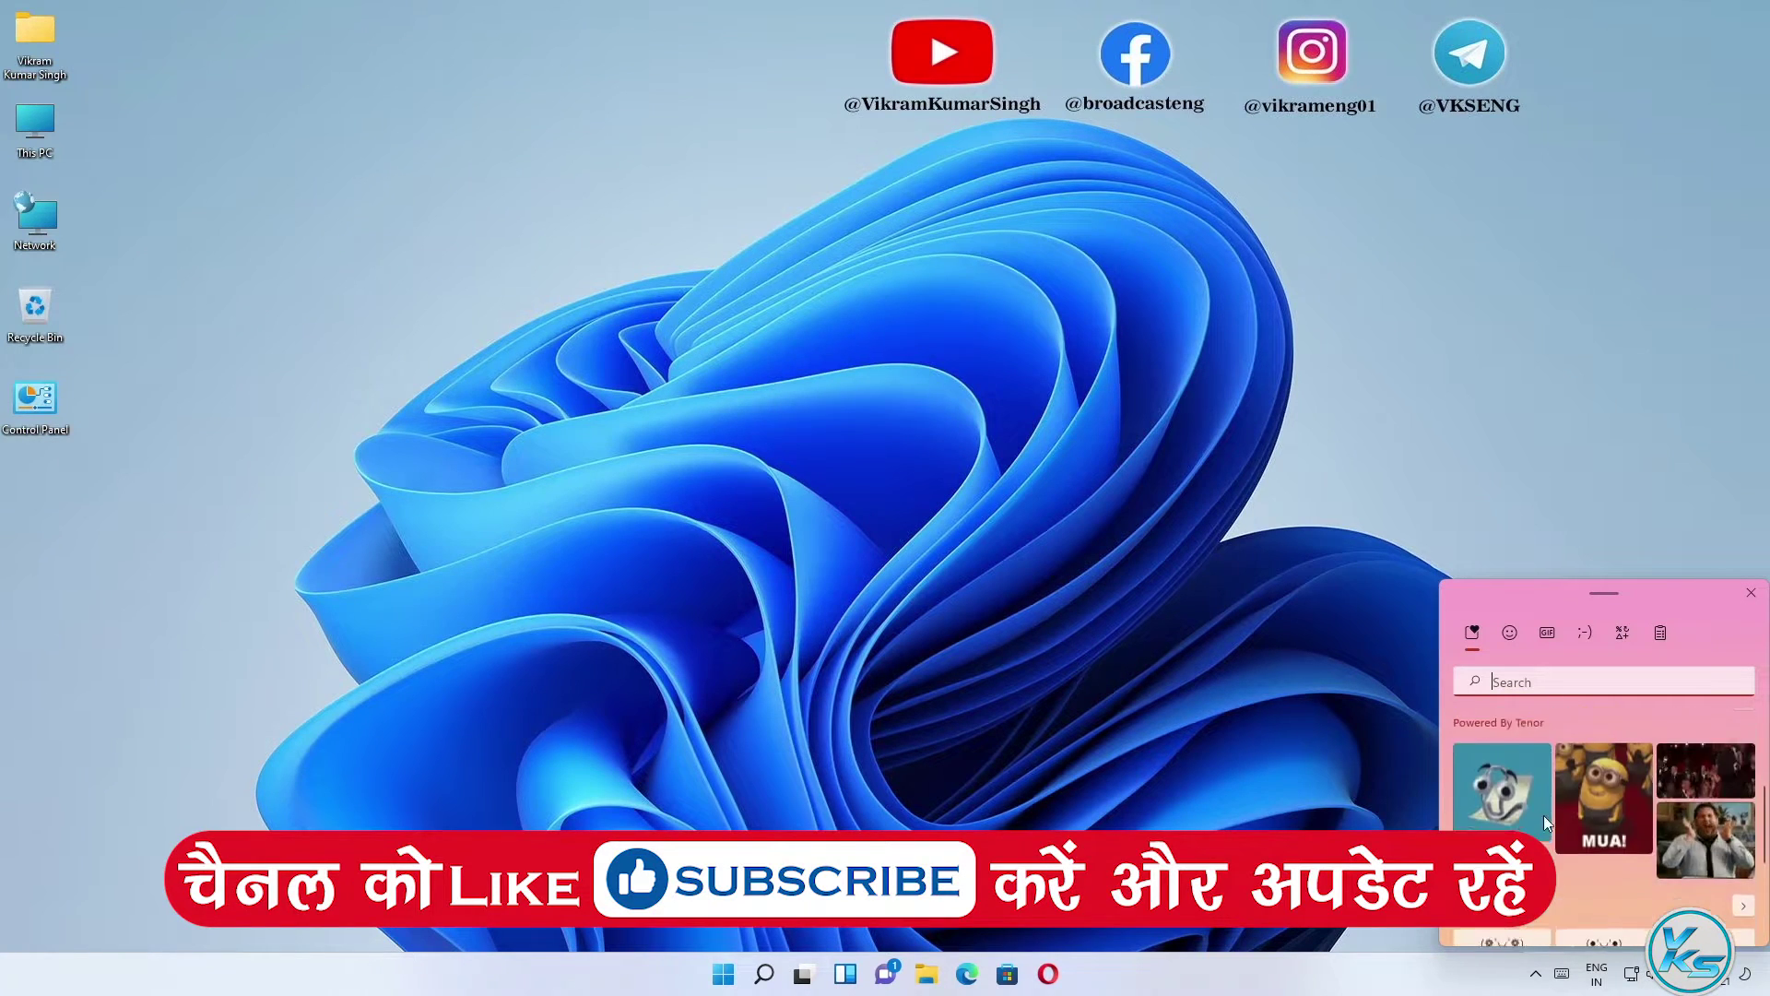
{"action": "left_click", "coordinate": [1510, 635]}
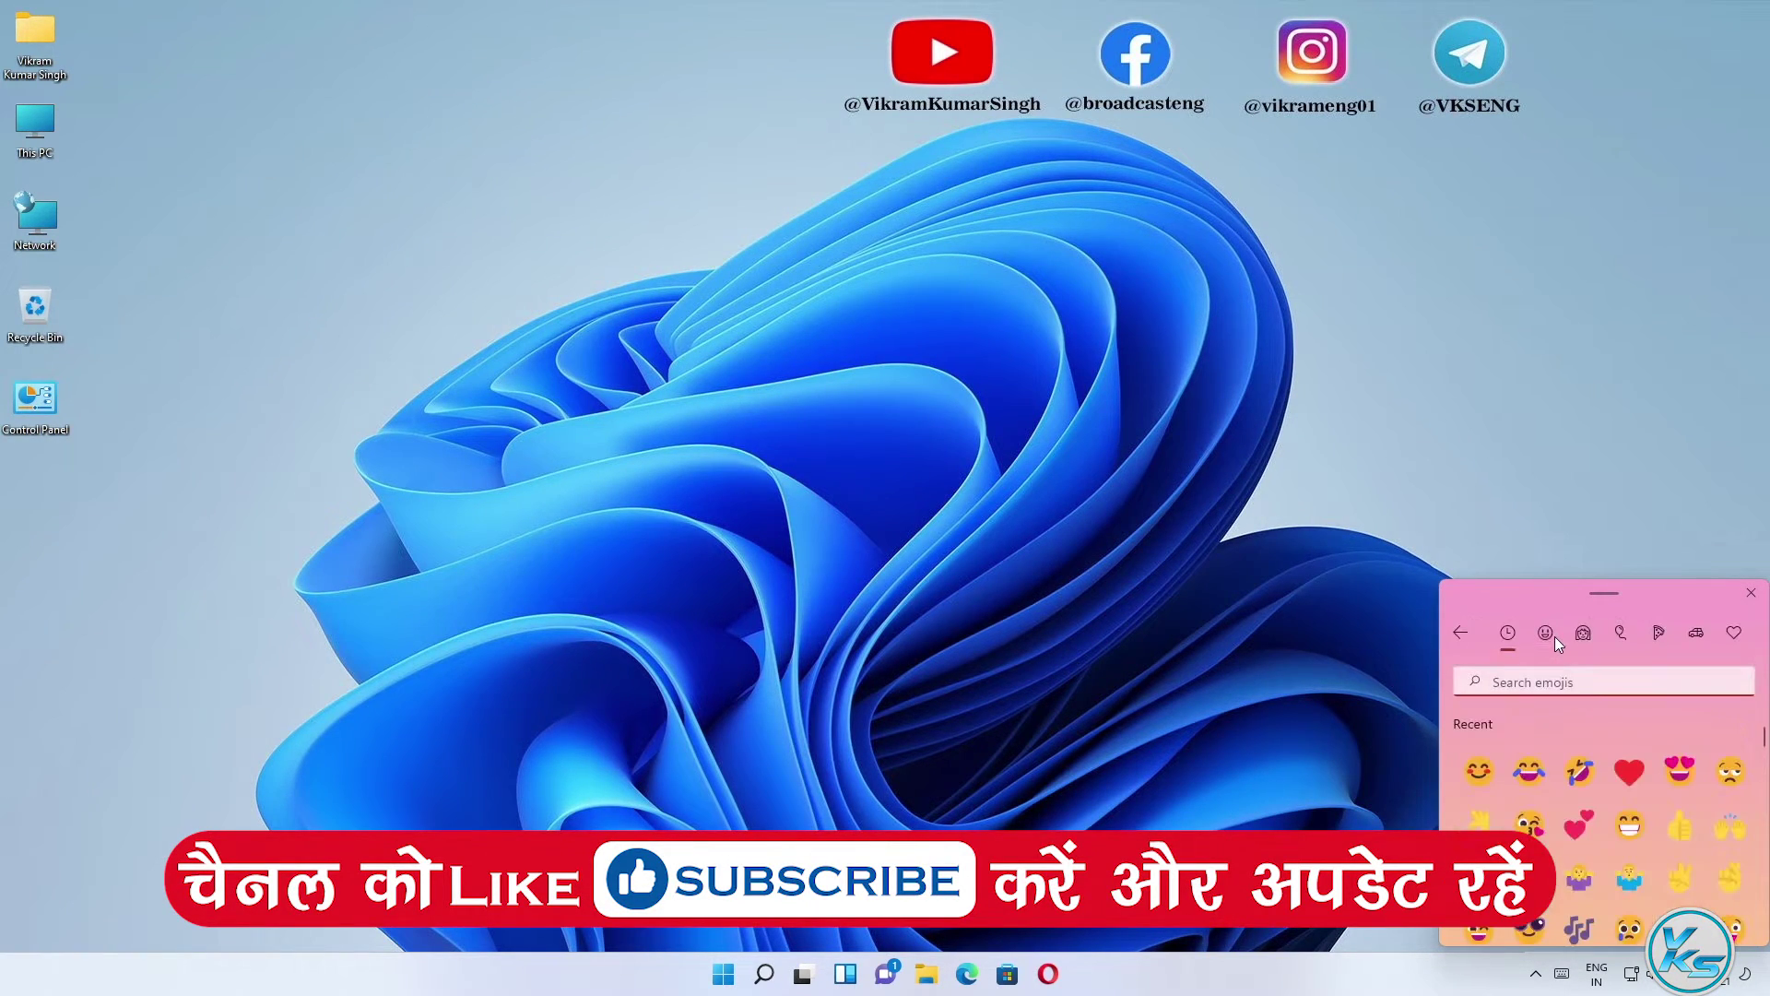
{"action": "left_click", "coordinate": [1583, 634]}
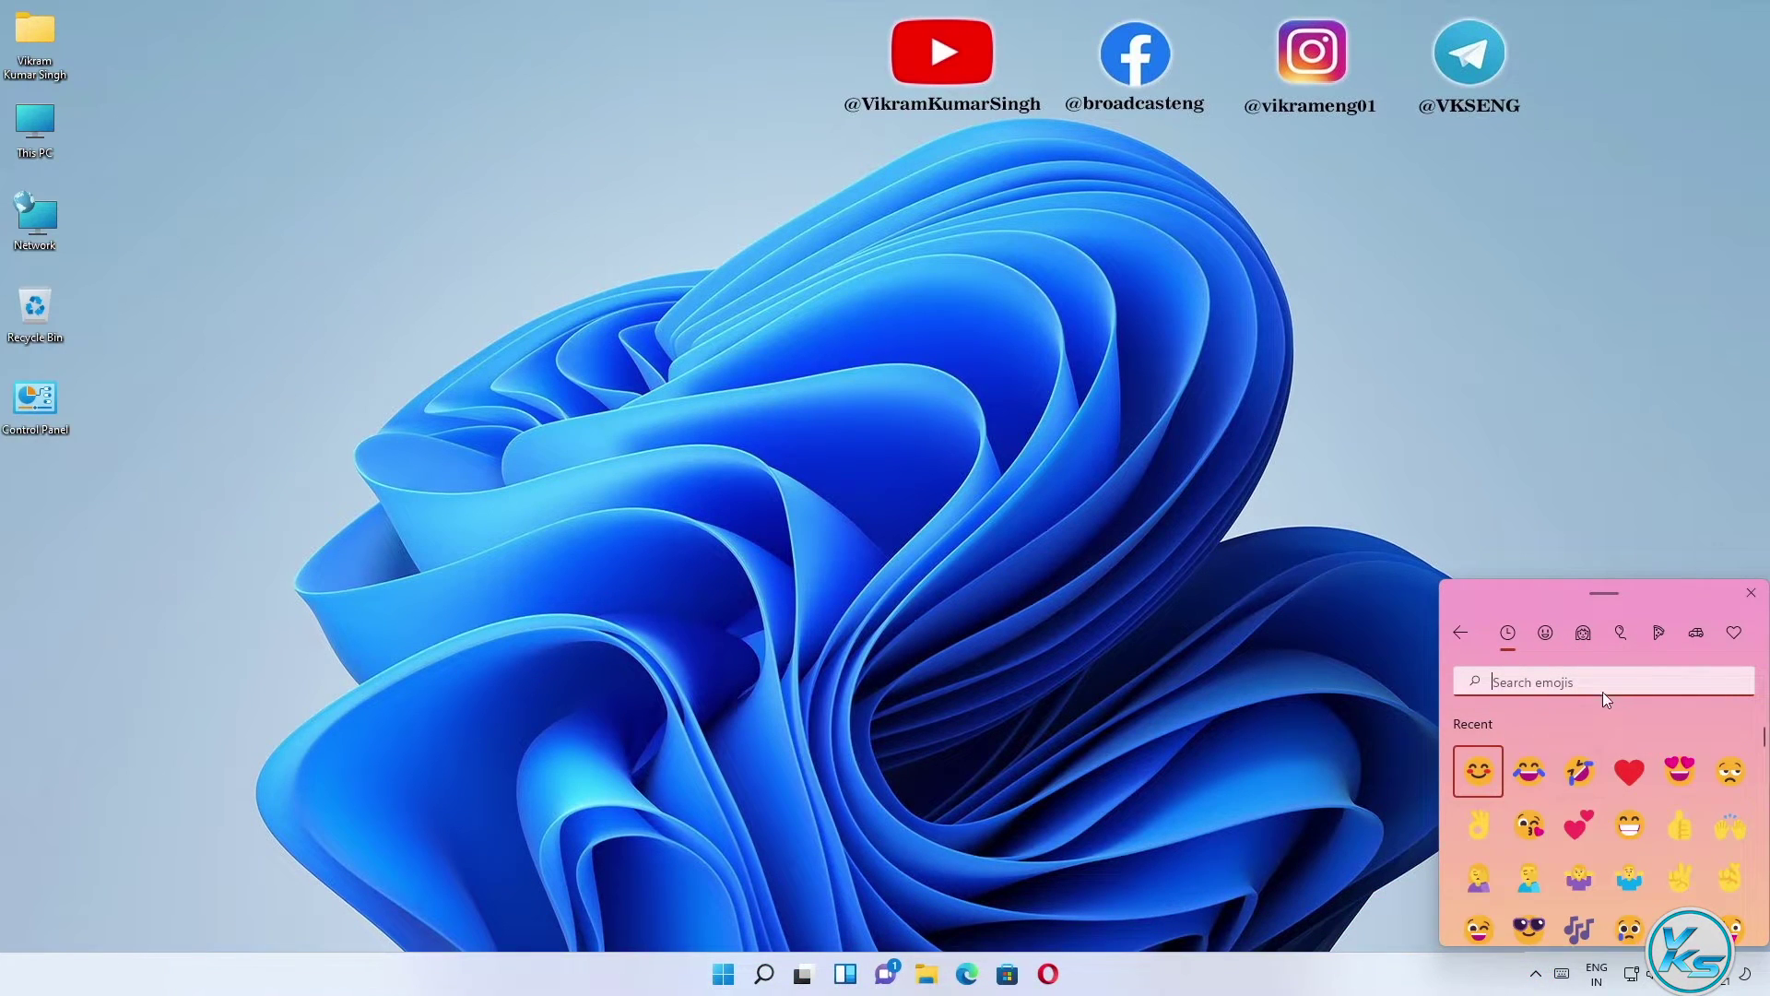
{"action": "left_click", "coordinate": [1735, 636]}
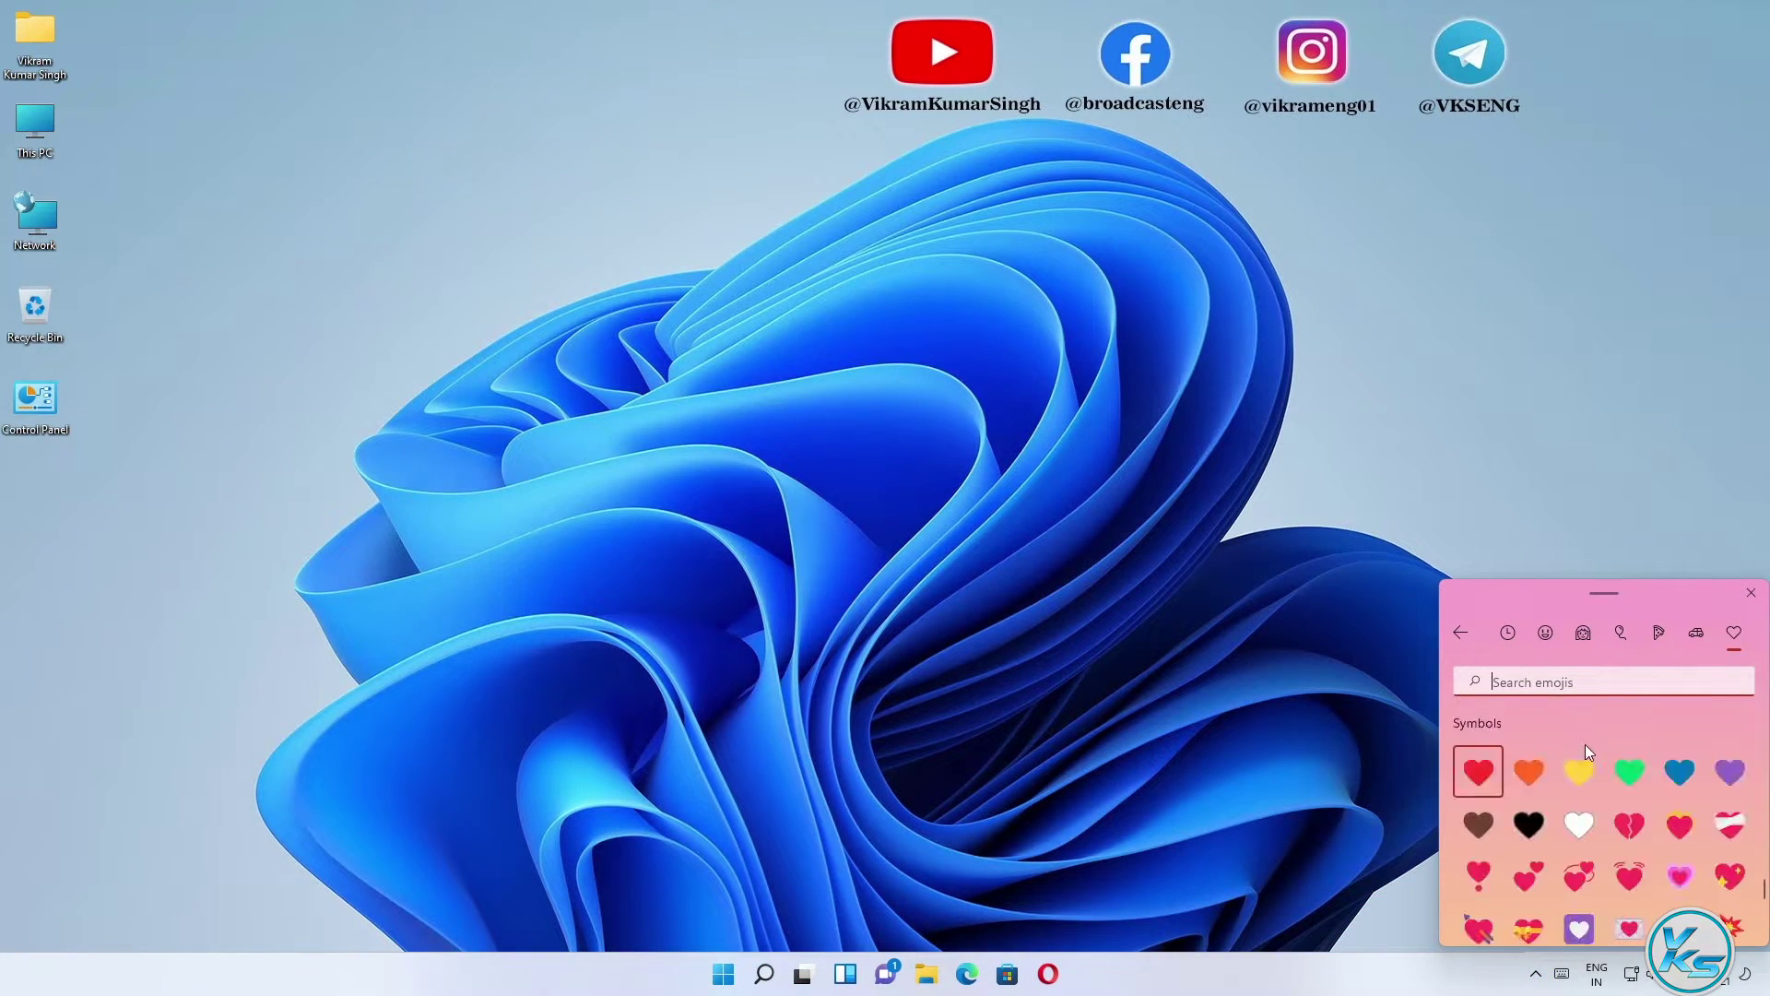
{"action": "left_click", "coordinate": [1751, 592]}
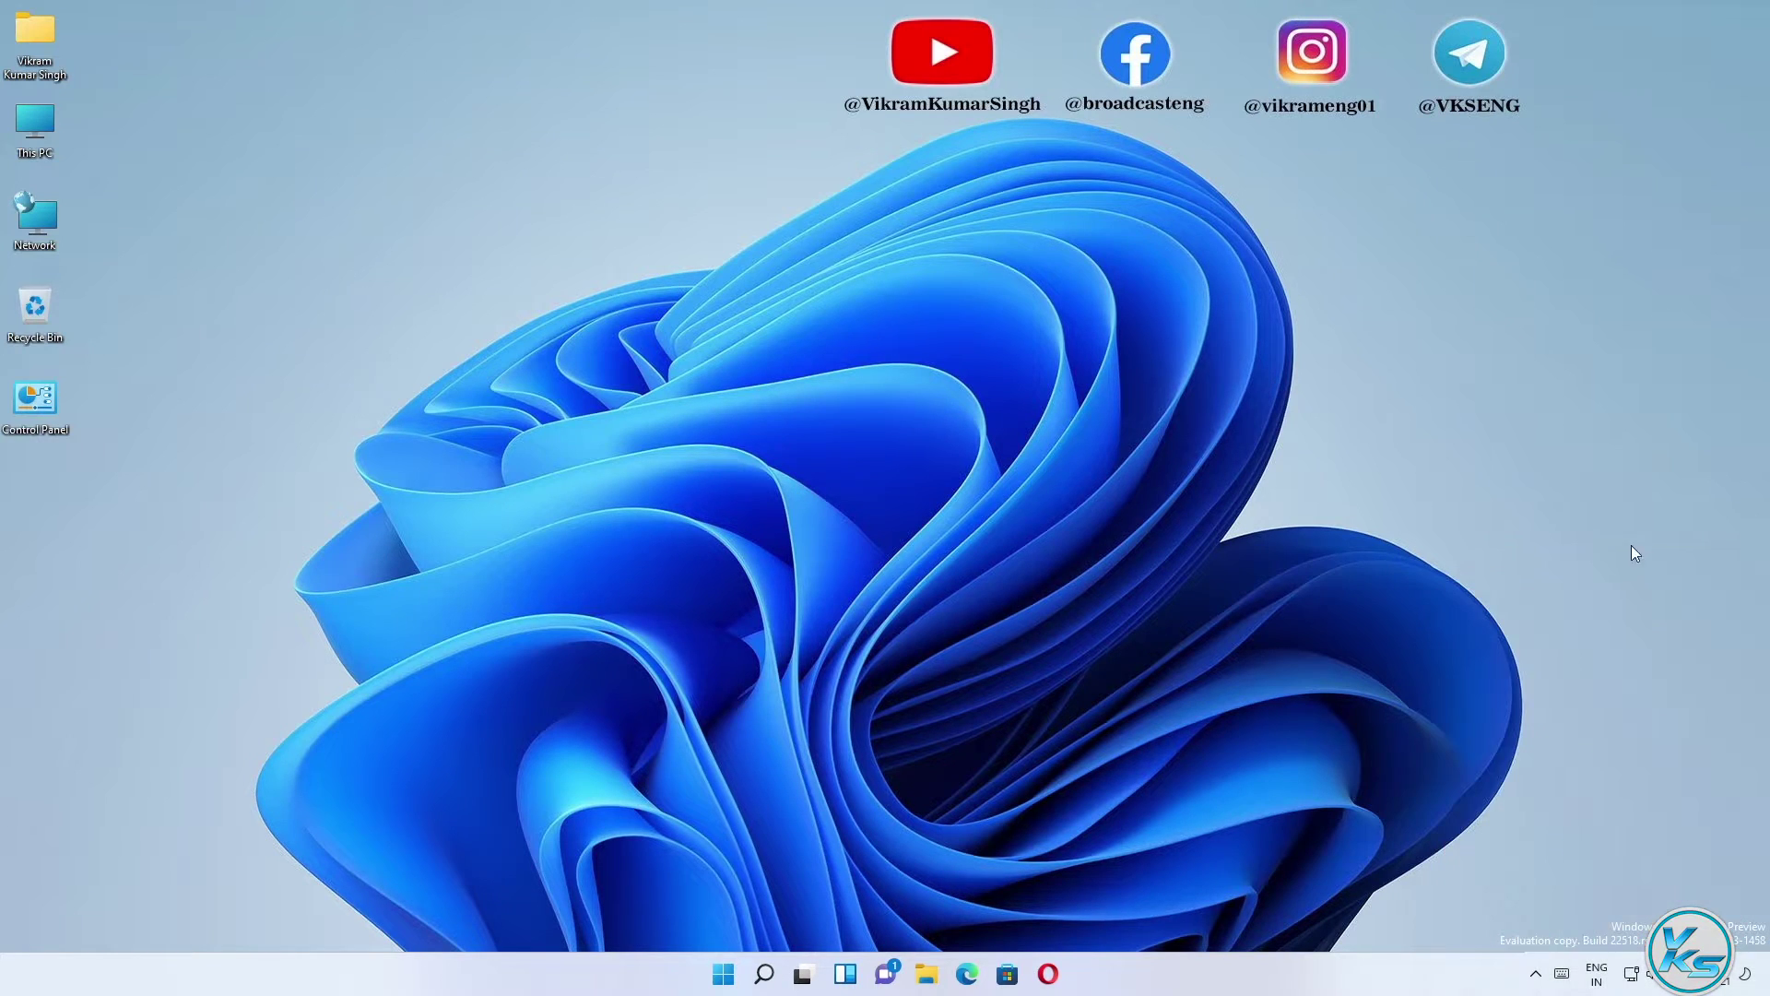
Show the notification centre with the calendar and close it
{"action": "key", "text": "super+n"}
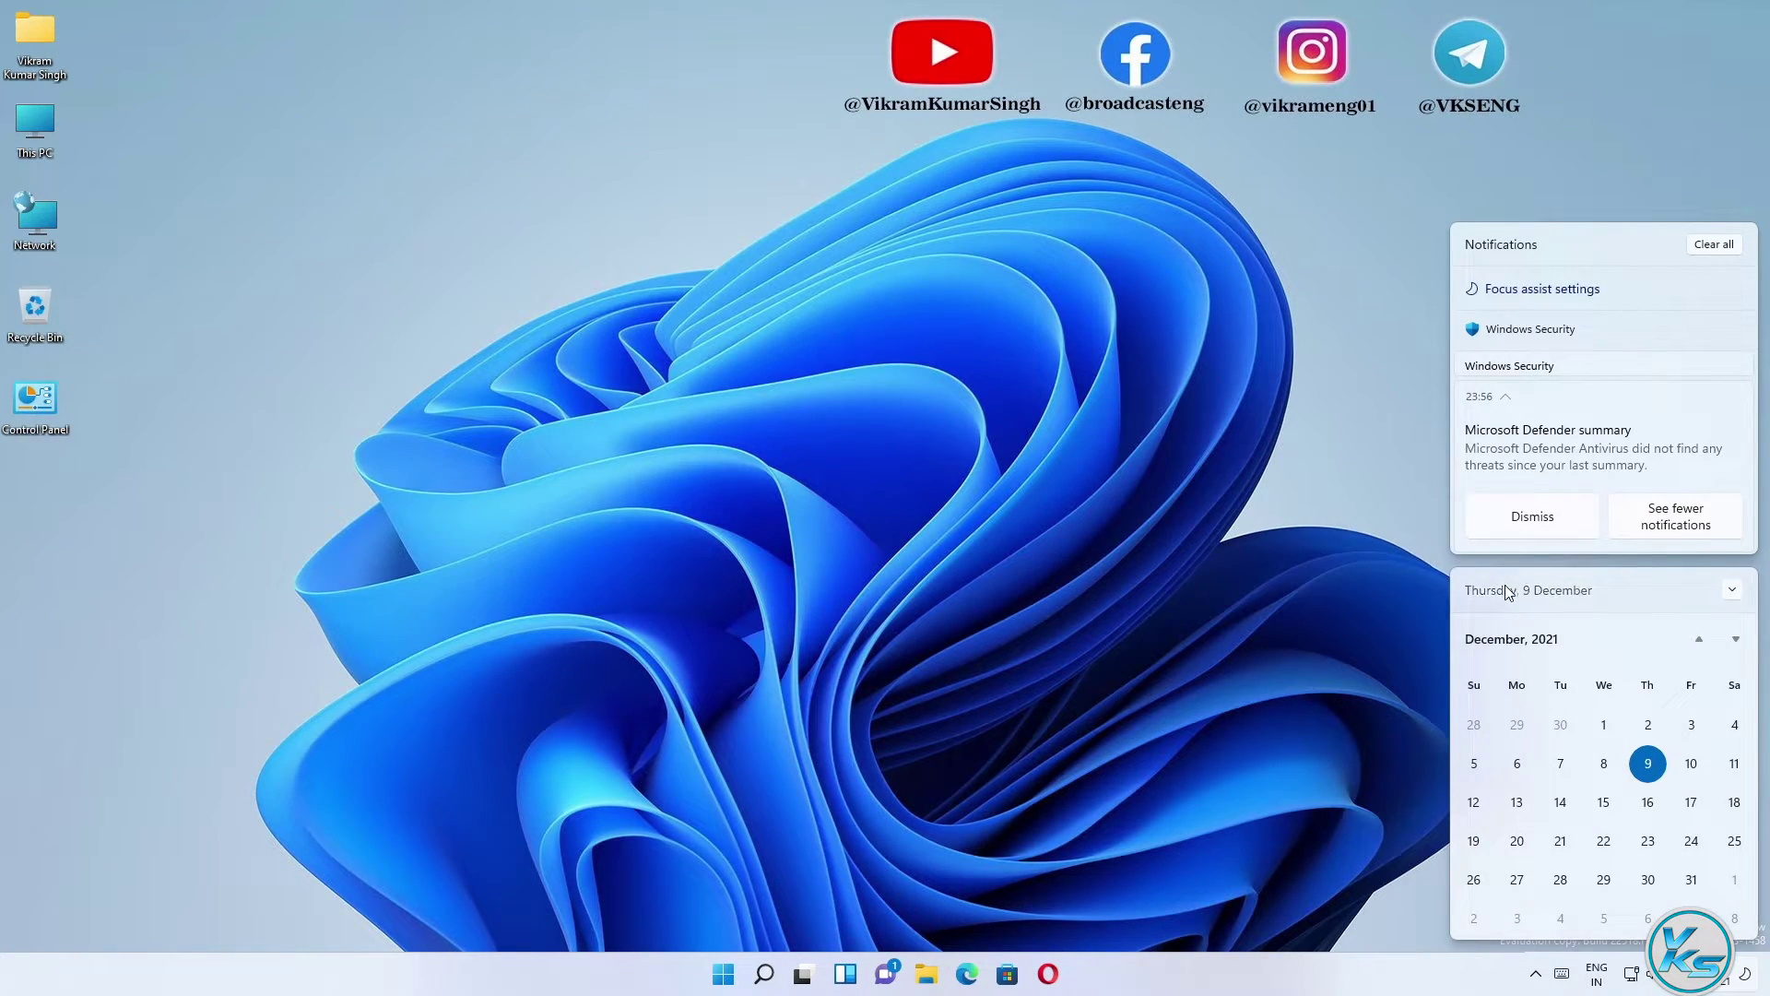
{"action": "left_click", "coordinate": [1361, 573]}
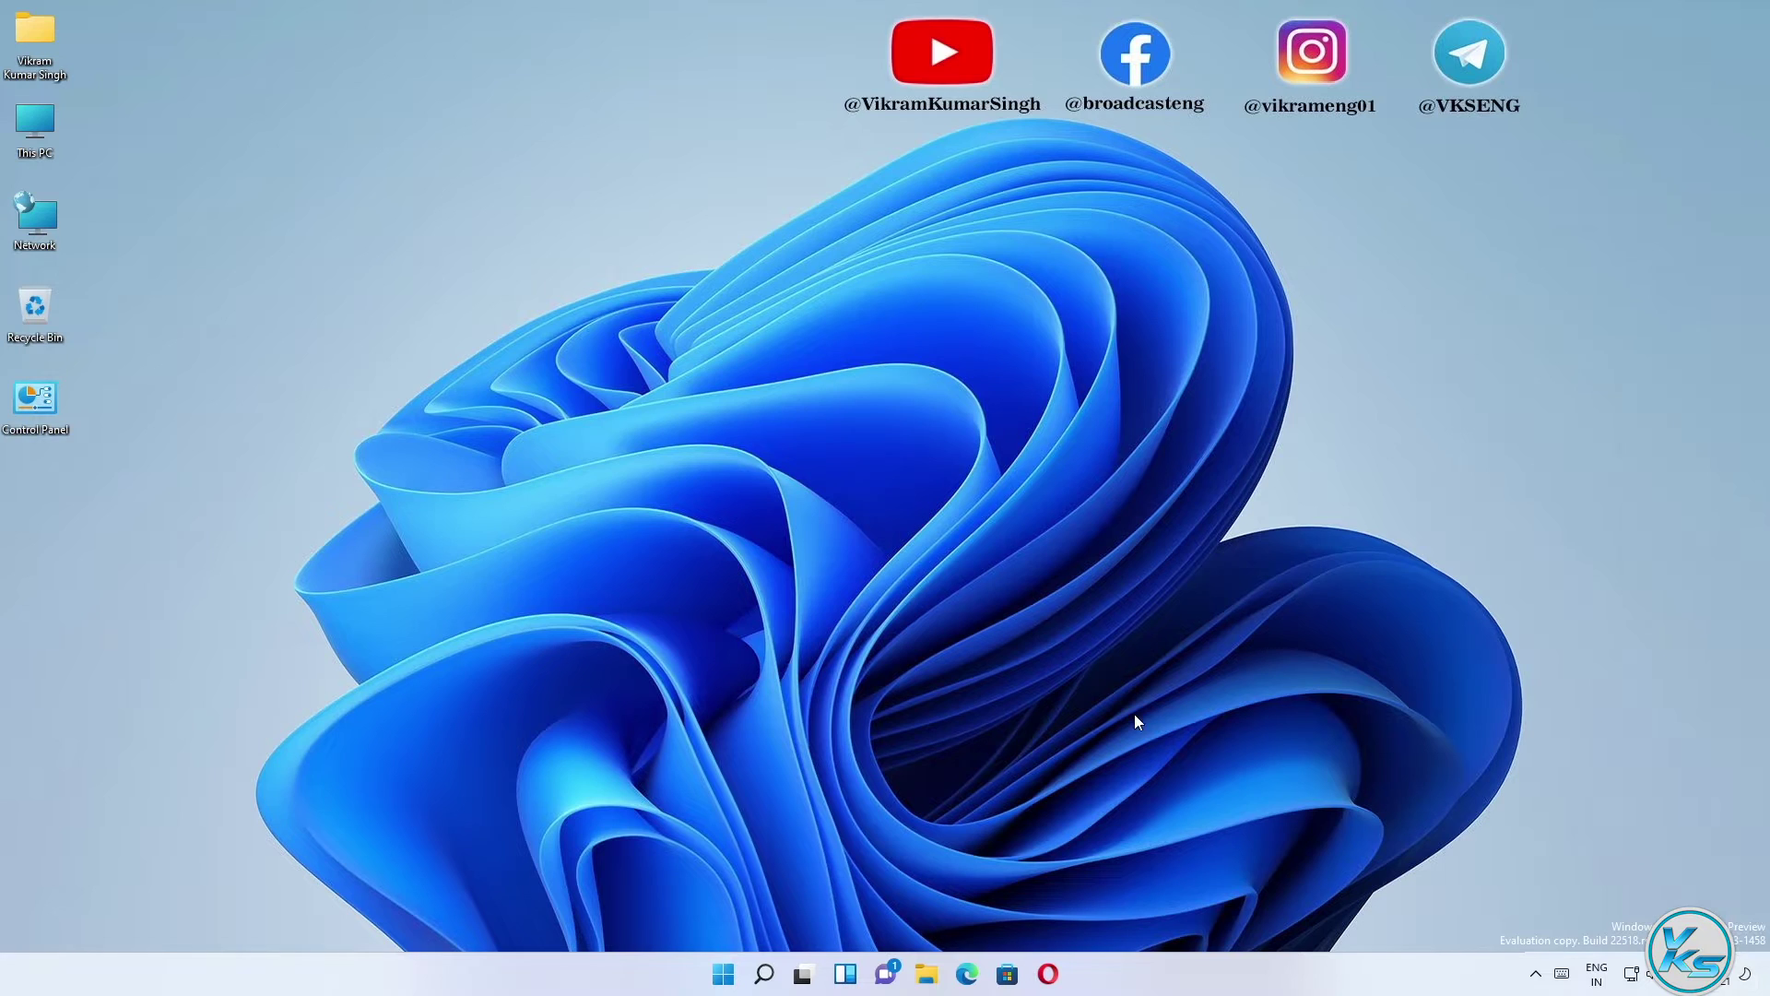
Search for Notepad, open it, and look at its file commands
{"action": "left_click", "coordinate": [763, 973]}
{"action": "type", "text": "no"}
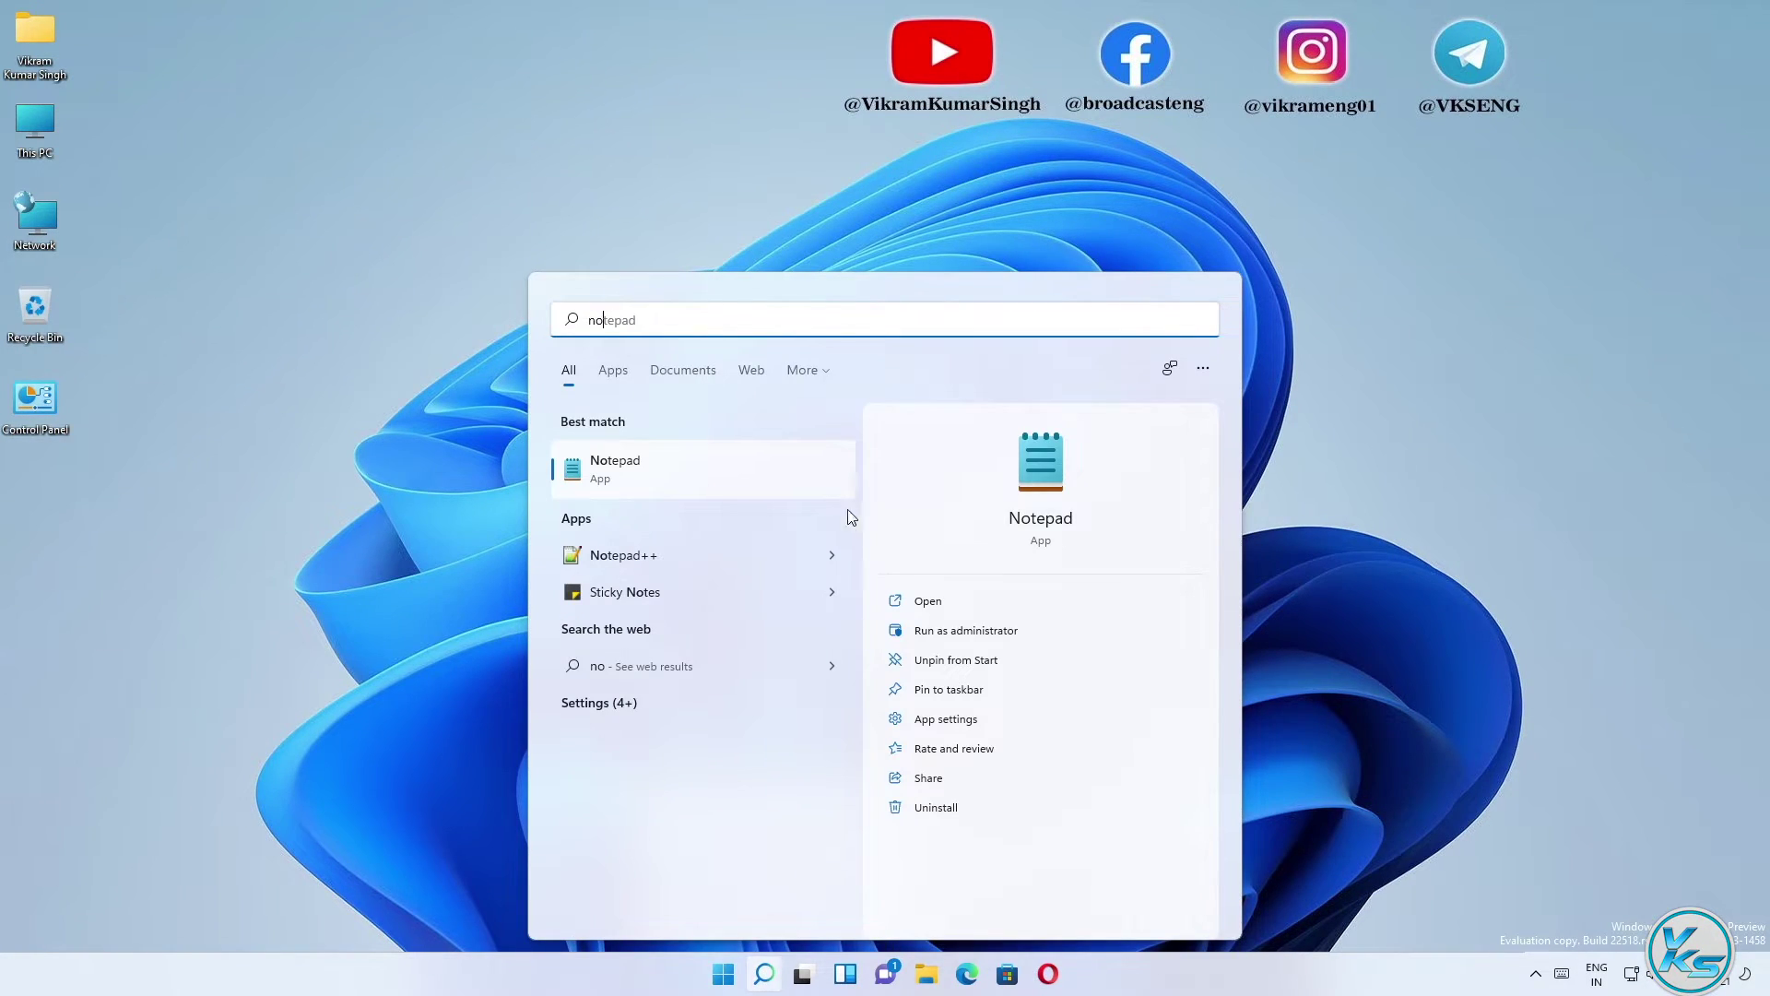
{"action": "left_click", "coordinate": [724, 486]}
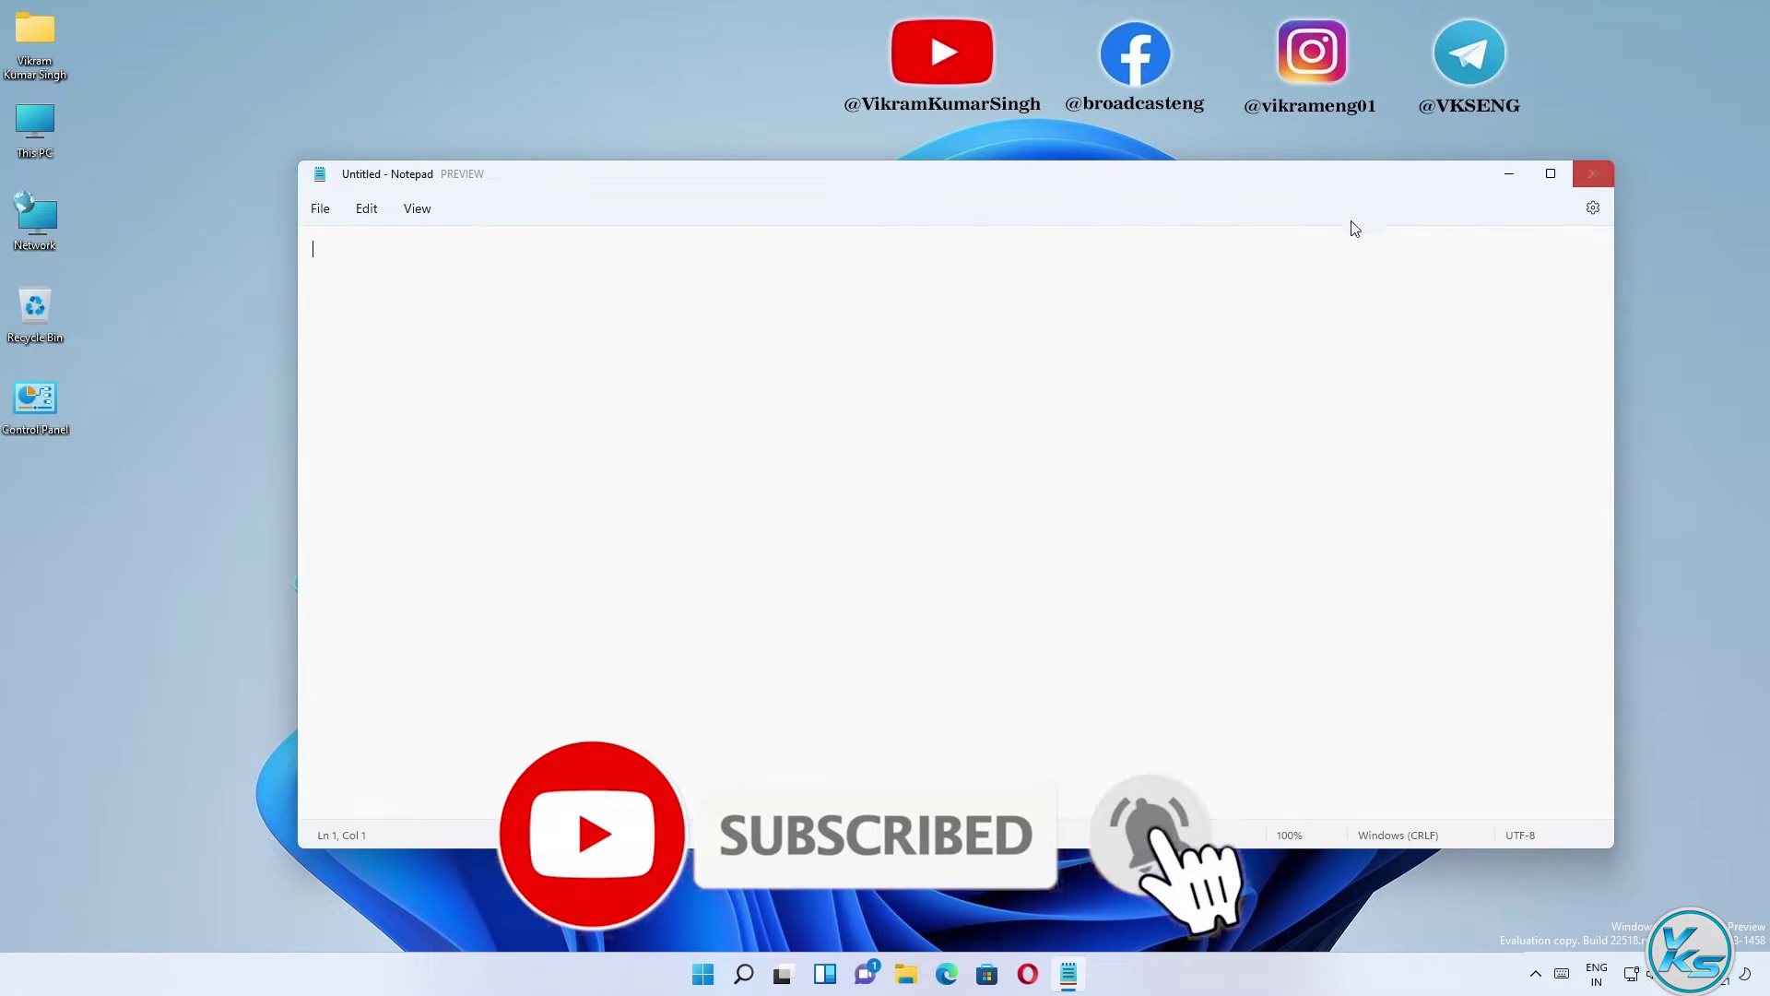
{"action": "left_click", "coordinate": [319, 211]}
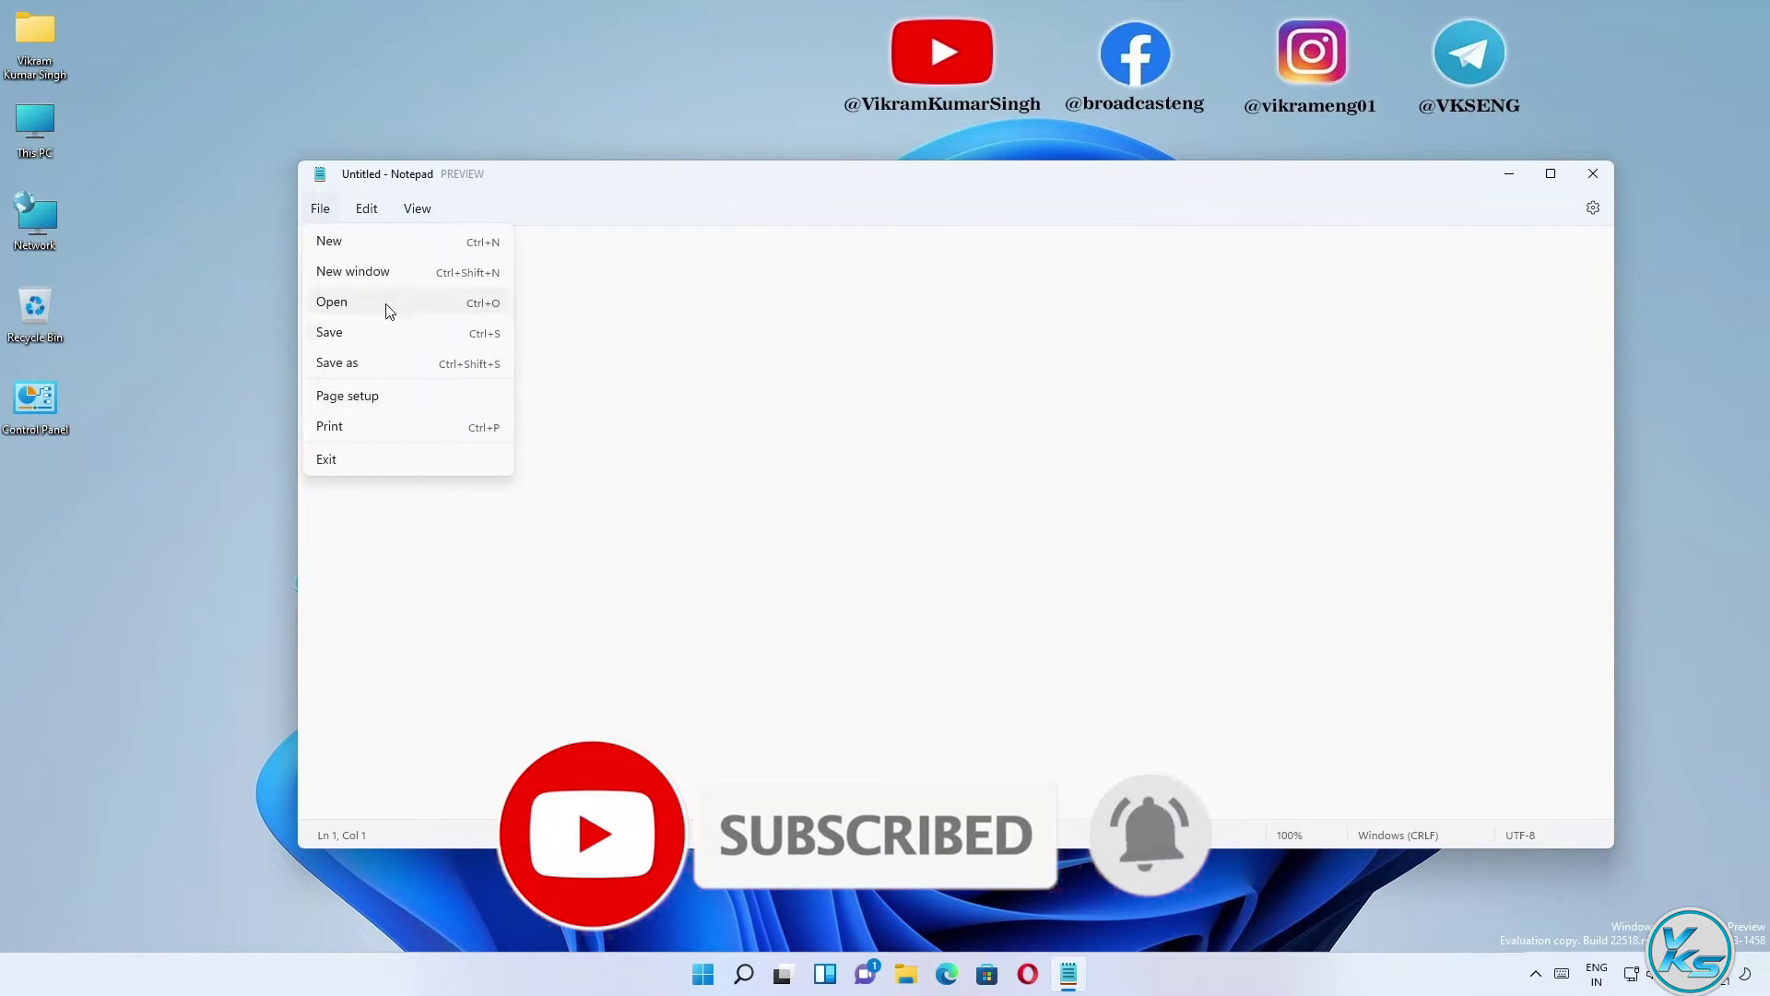
Enter the sample text "dasfdfadfadf" in Notepad and open the Replace bar
{"action": "mouse_move", "coordinate": [366, 210]}
{"action": "left_click", "coordinate": [679, 481]}
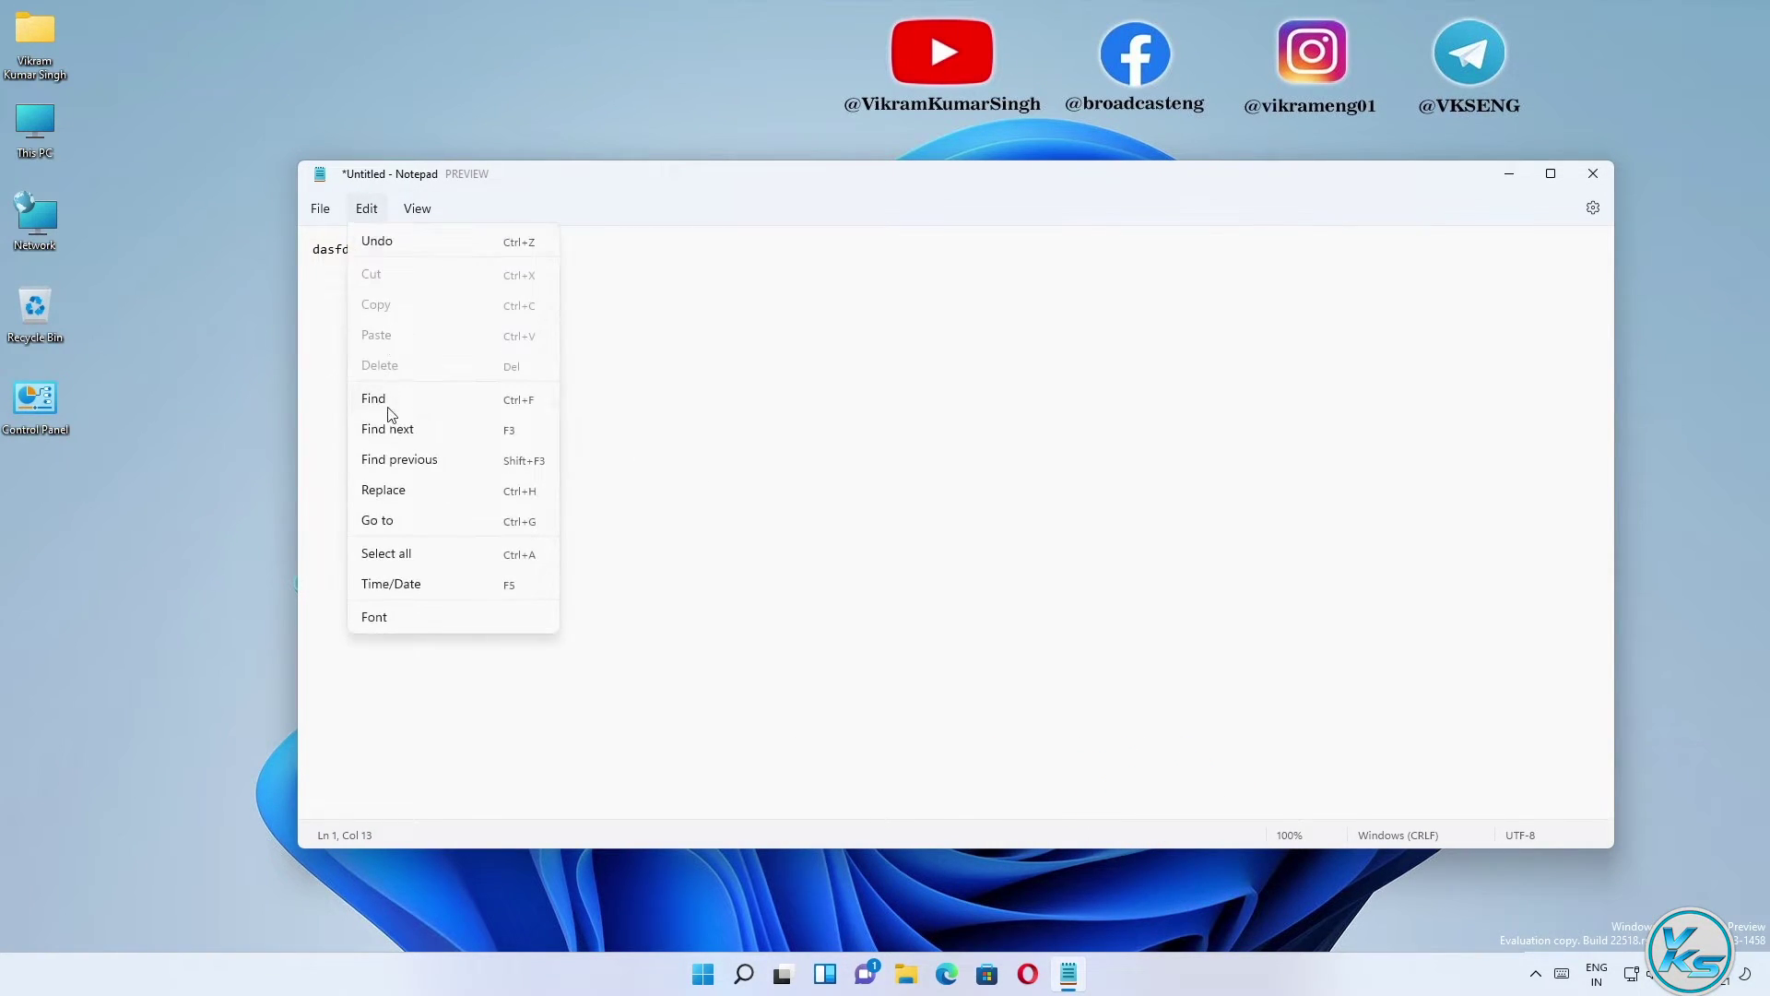
{"action": "left_click", "coordinate": [420, 500]}
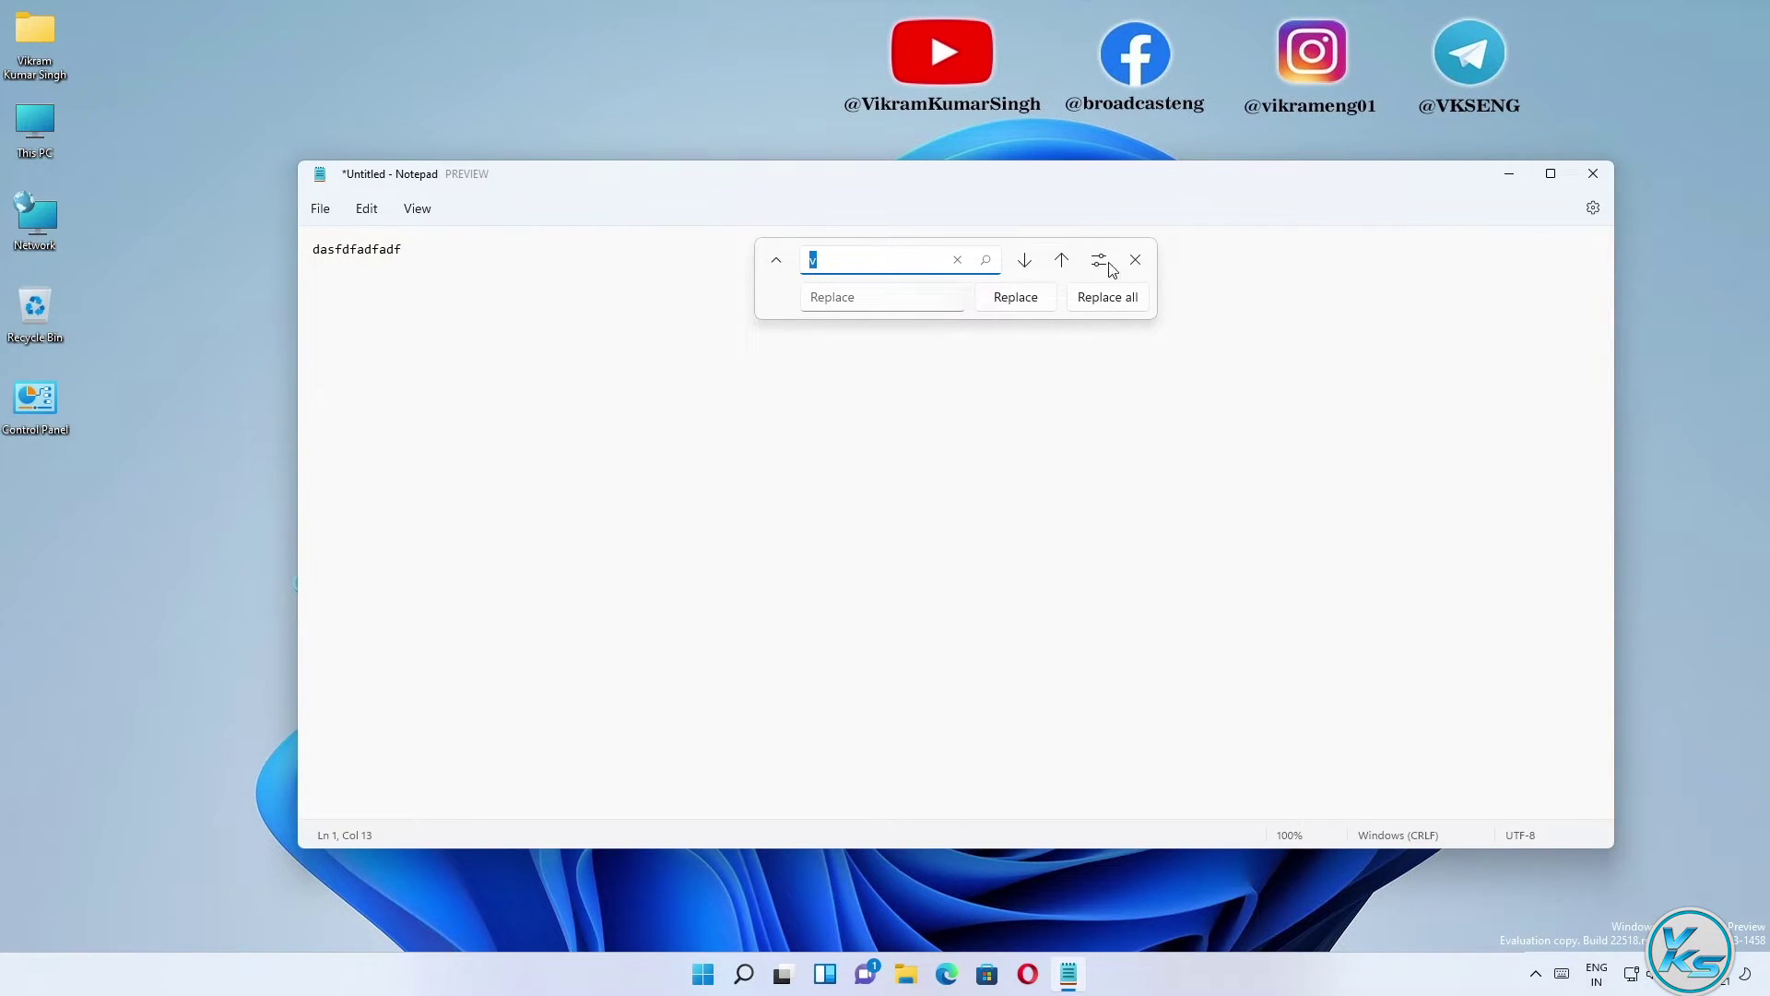
Try the Dark and Light app themes in Notepad's settings, restore Use system setting, and close Notepad
{"action": "left_click", "coordinate": [1595, 208]}
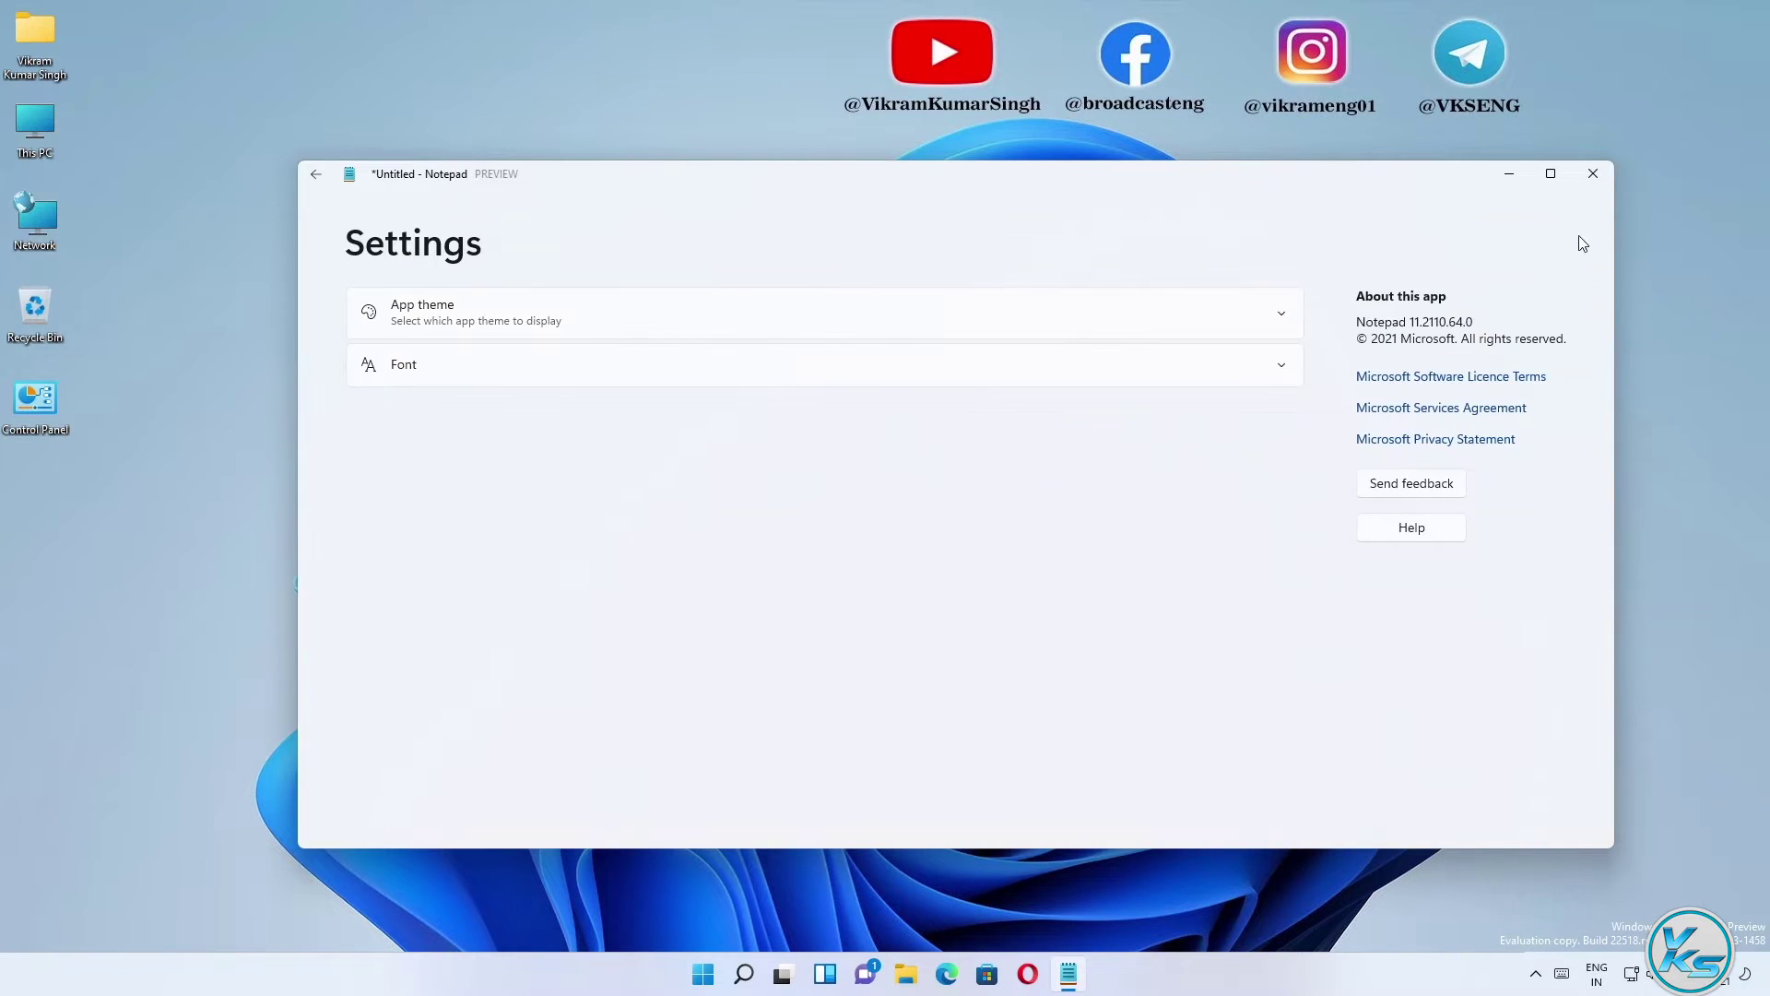
{"action": "left_click", "coordinate": [991, 318]}
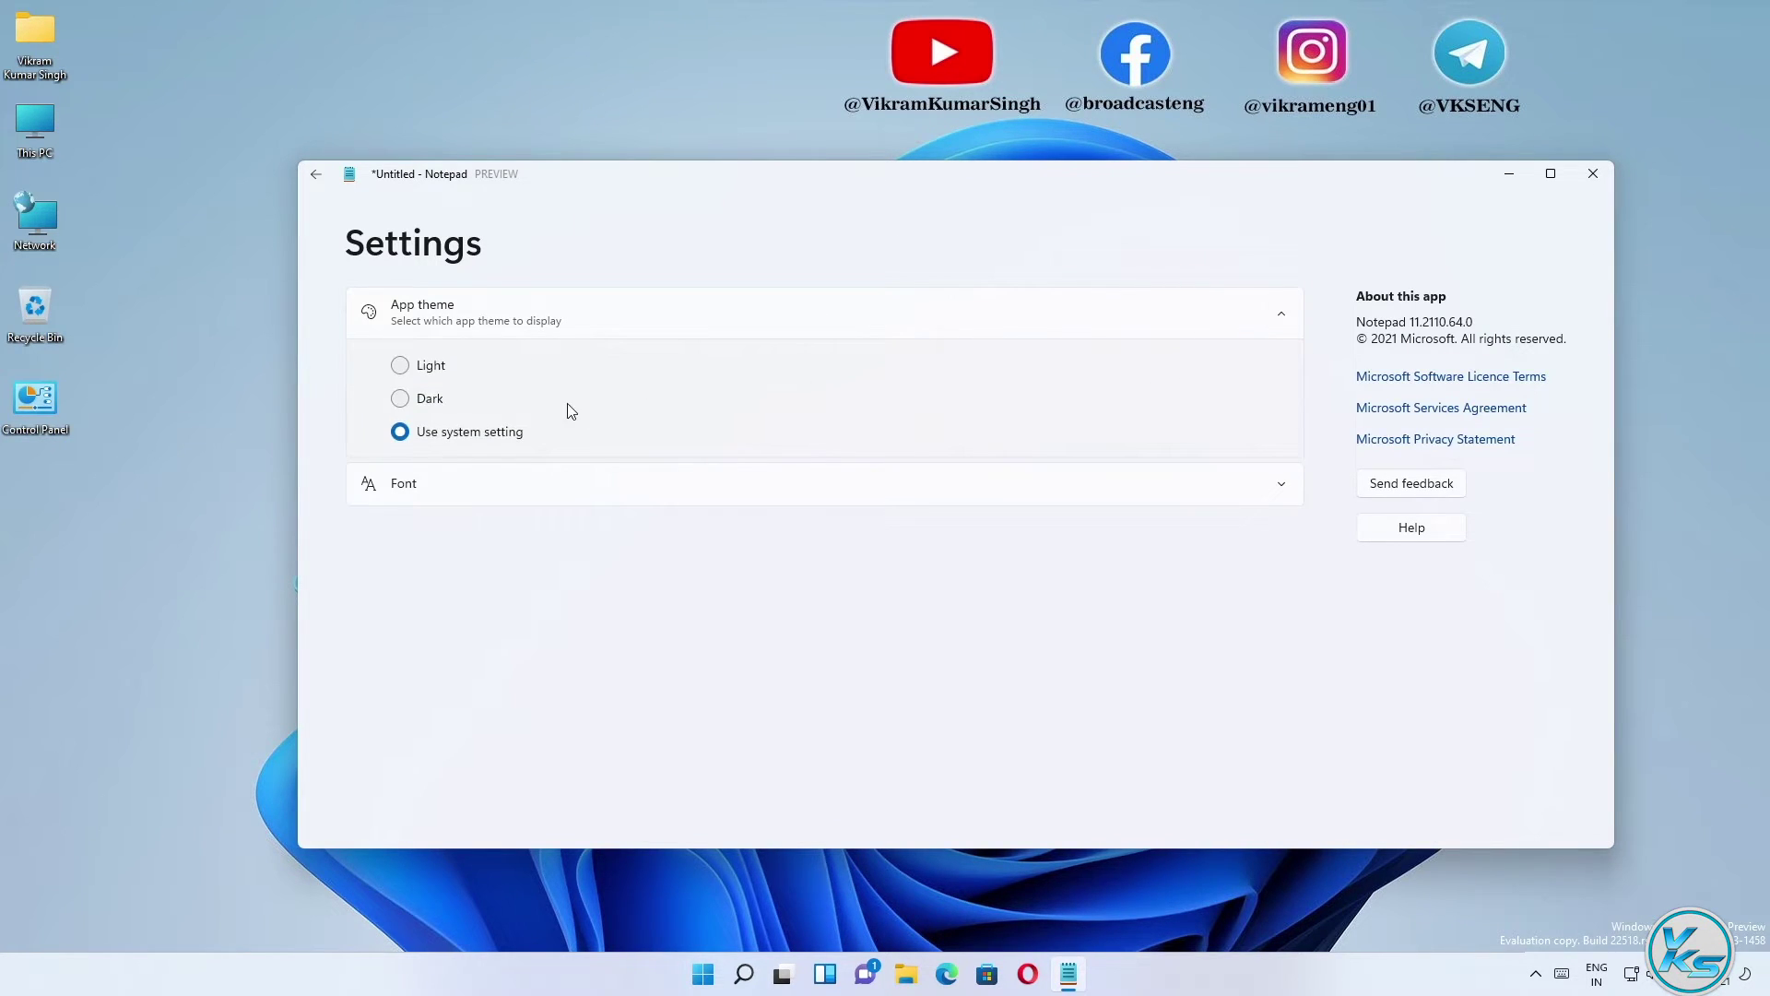
{"action": "left_click", "coordinate": [420, 400]}
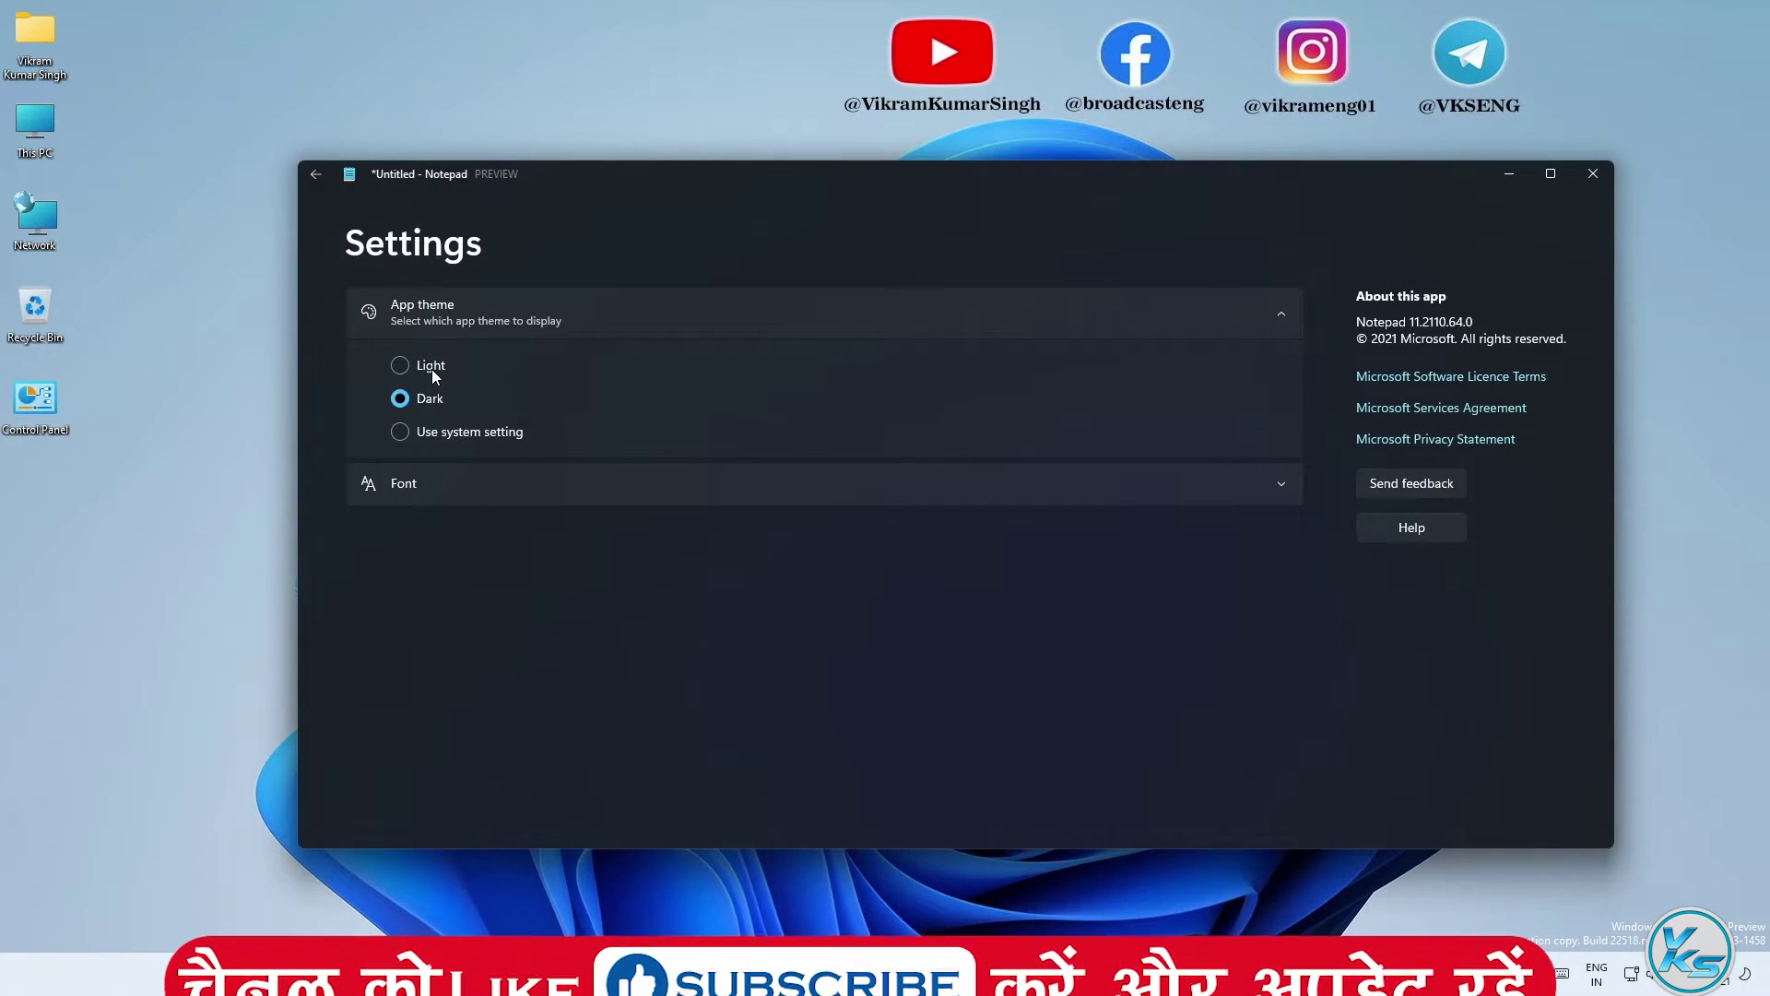
{"action": "left_click", "coordinate": [431, 368]}
{"action": "left_click", "coordinate": [431, 400]}
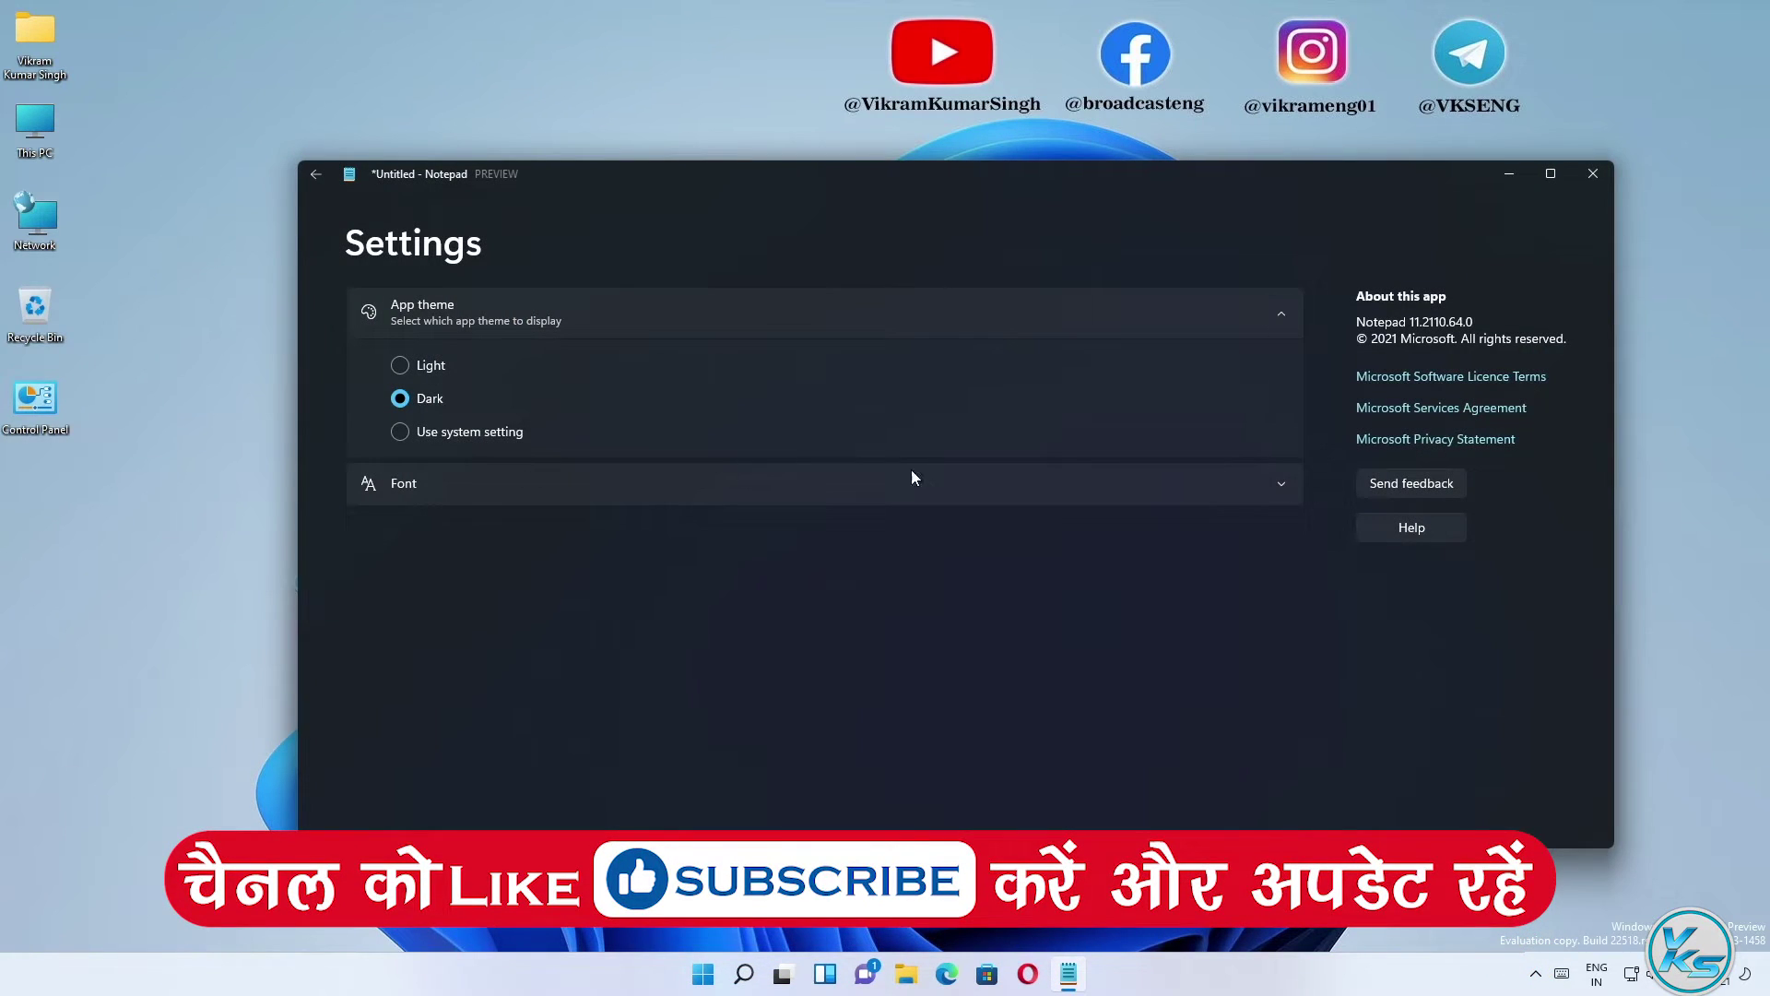
{"action": "left_click", "coordinate": [447, 372]}
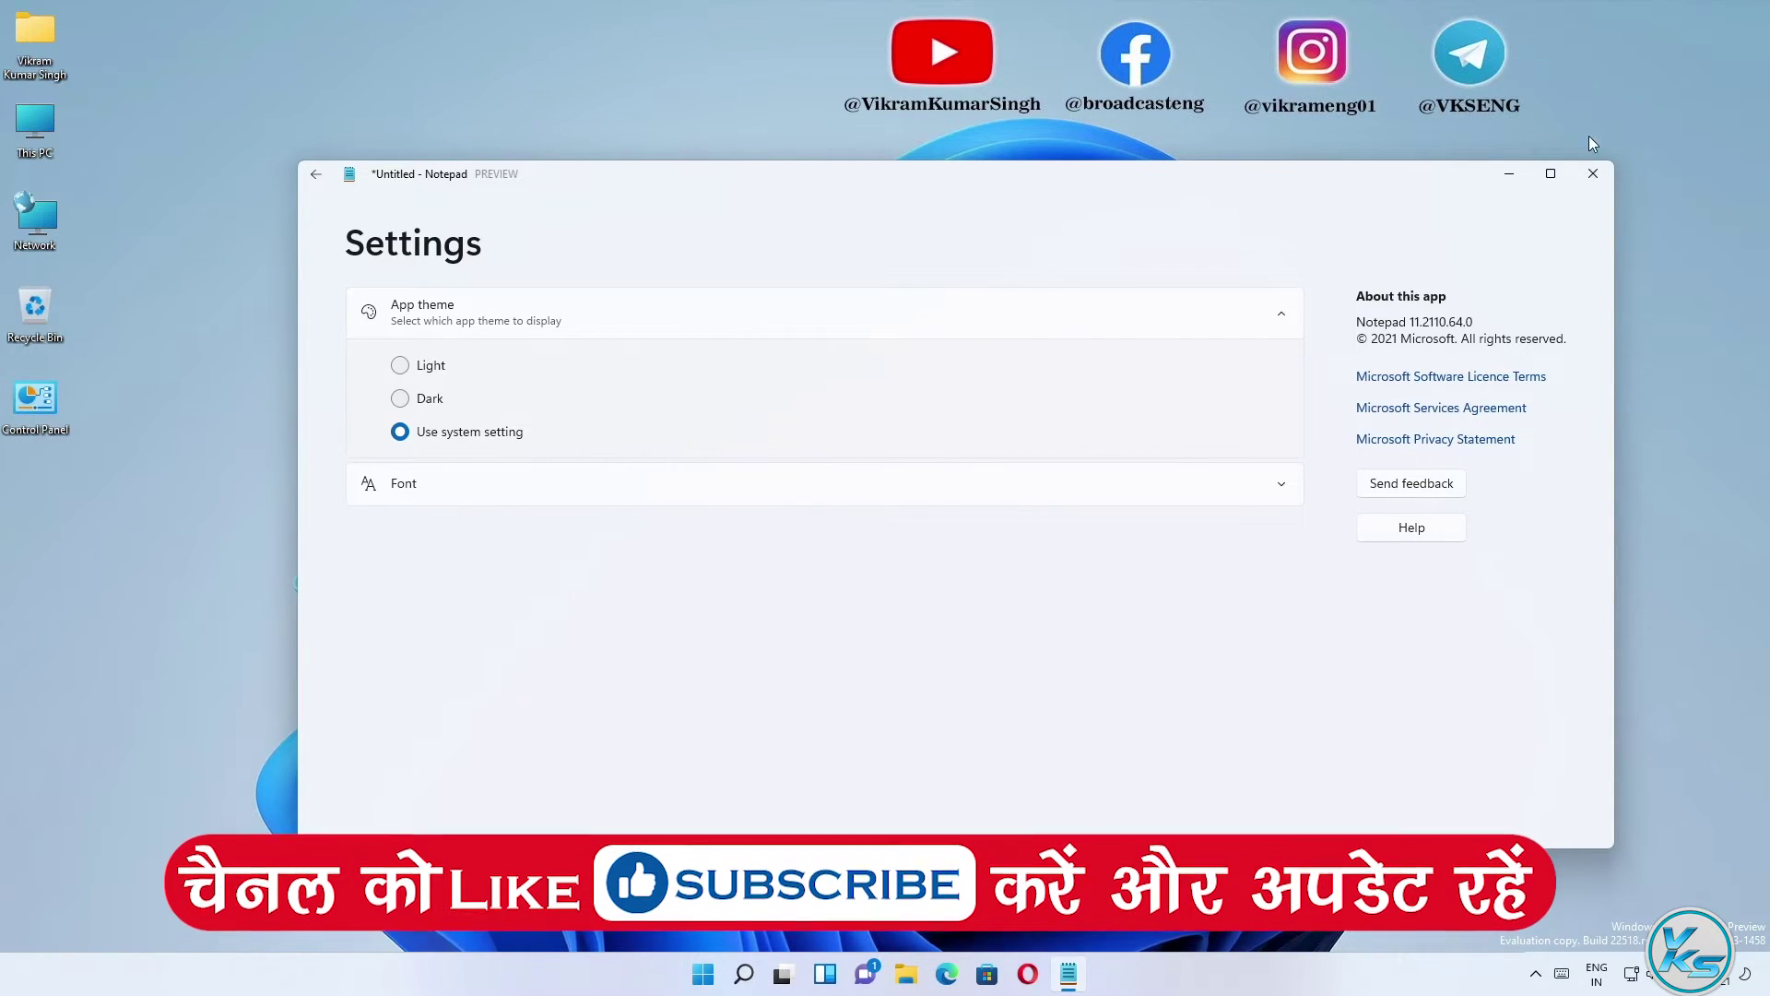
{"action": "left_click", "coordinate": [1593, 174]}
{"action": "left_click", "coordinate": [967, 556]}
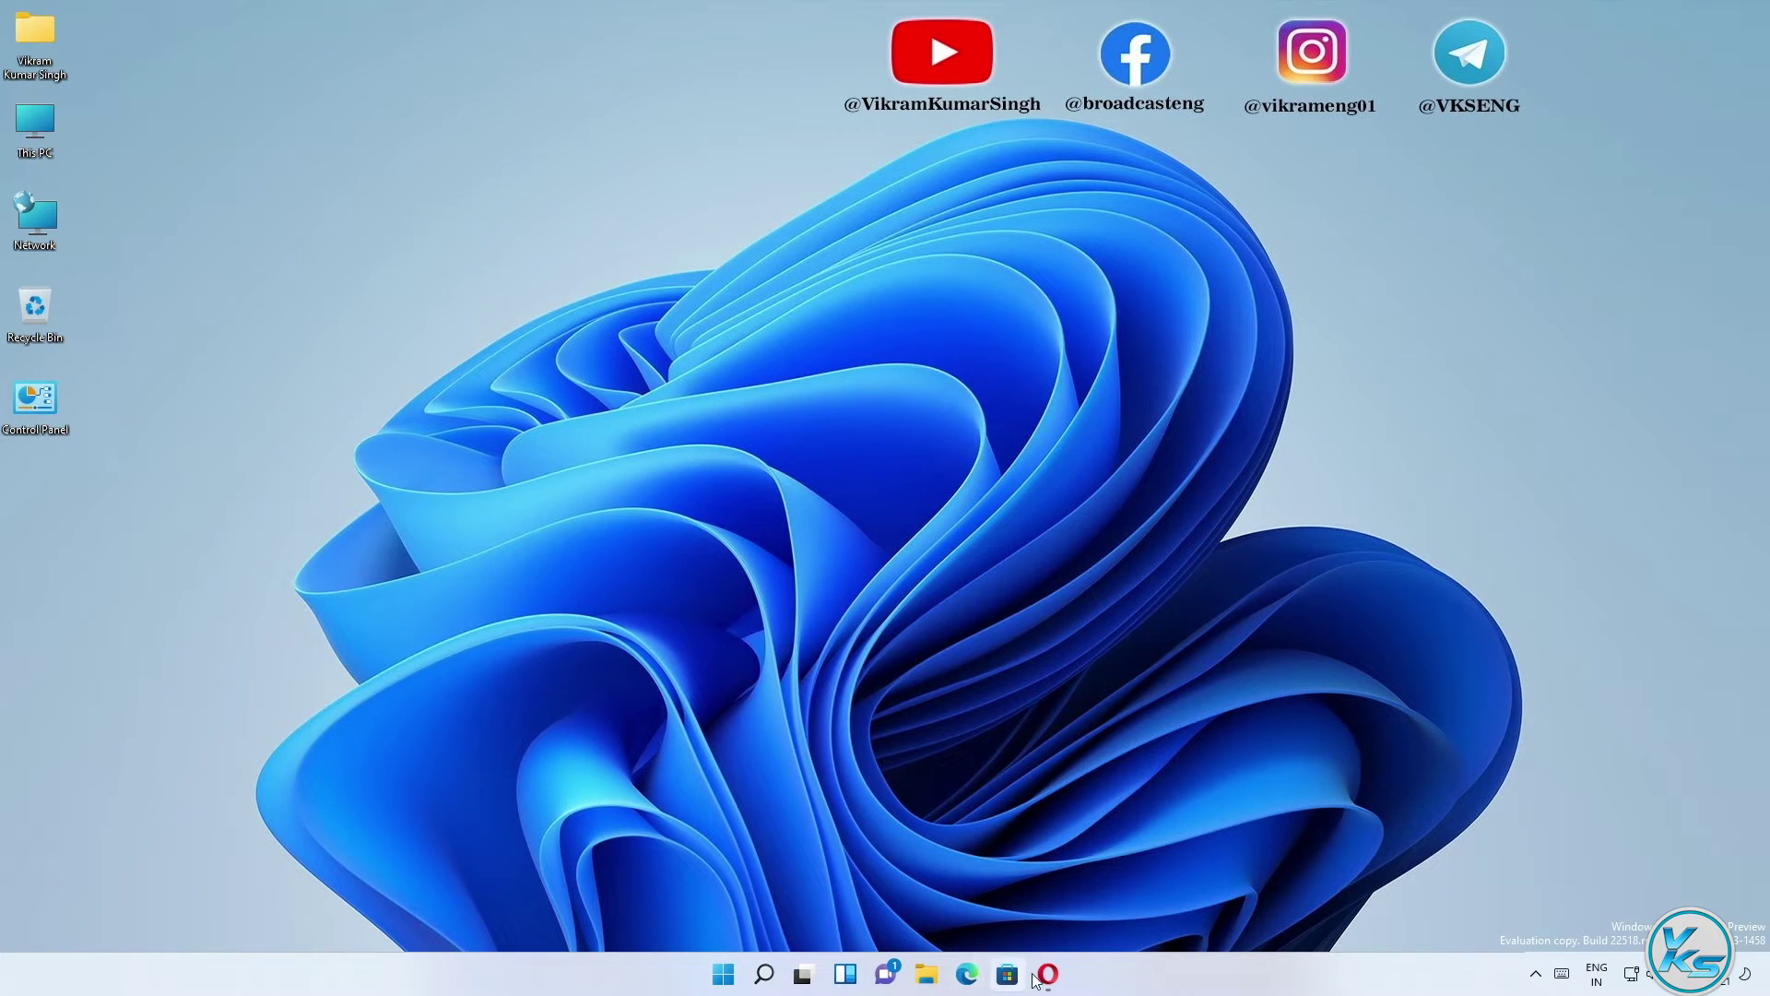
Switch to Opera, highlight the Build 22518 blog post title, and read the Spotlight collection, Widgets and voice access sections
{"action": "left_click", "coordinate": [1036, 977]}
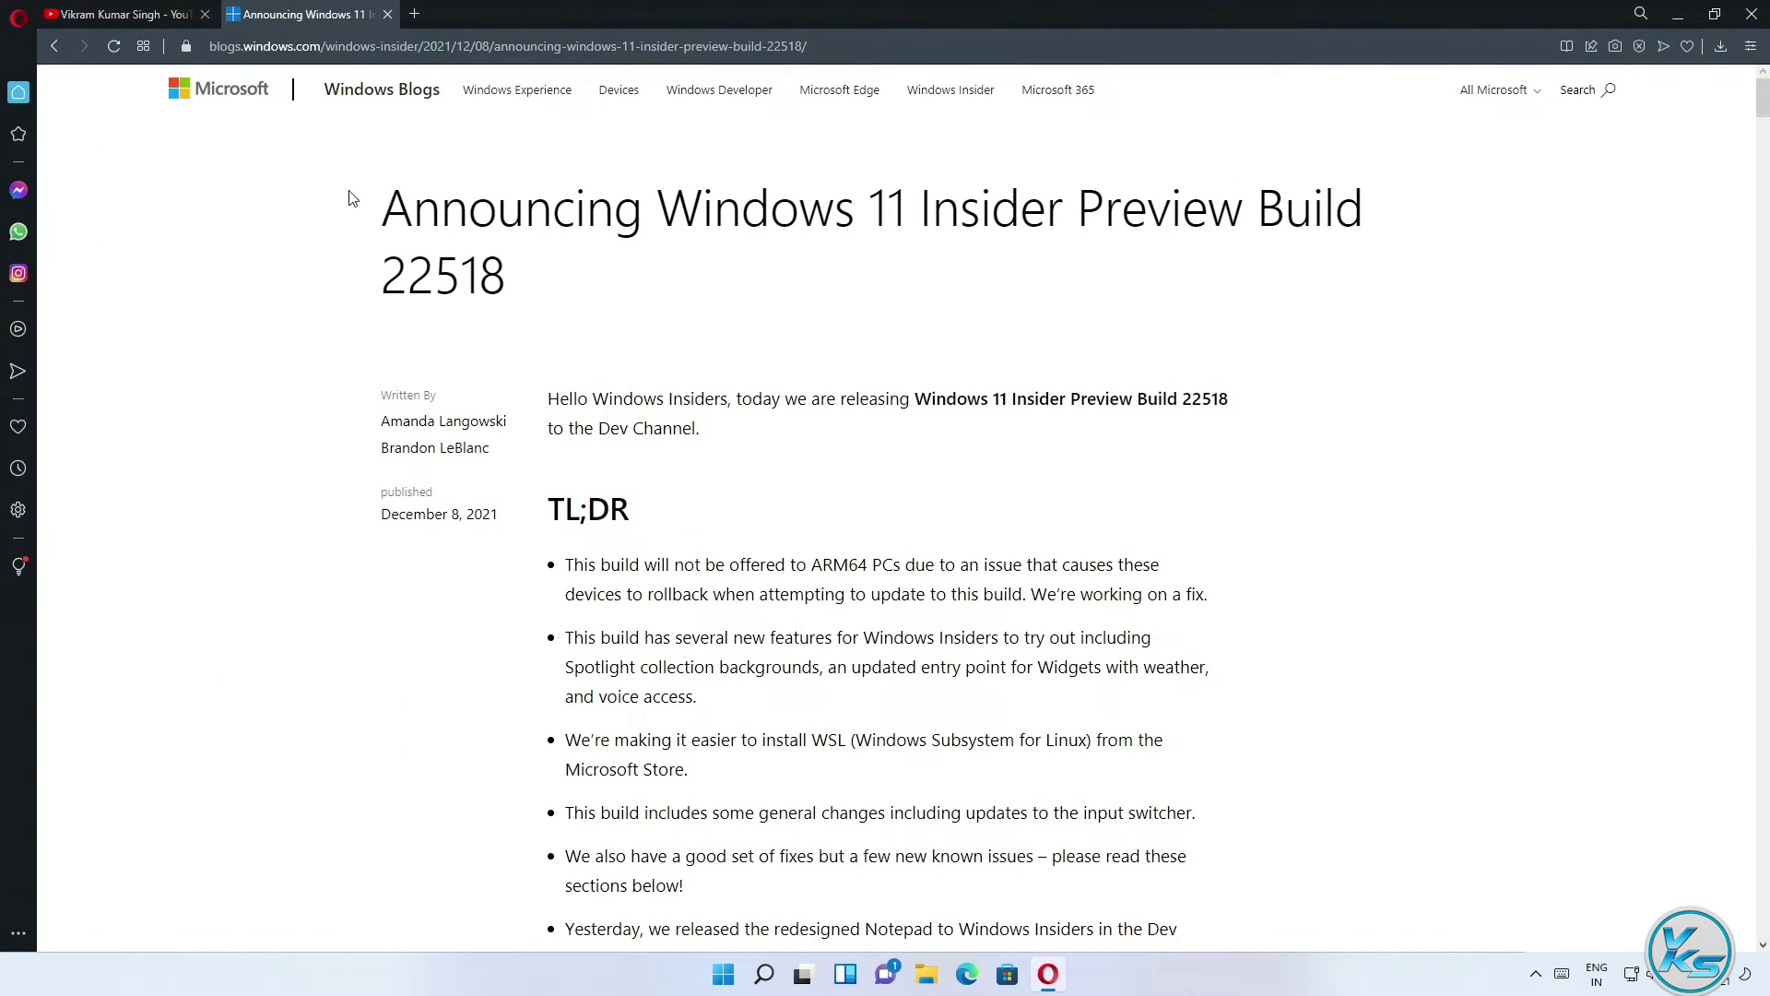
{"action": "left_click_drag", "start_coordinate": [352, 197], "coordinate": [631, 306]}
{"action": "scroll", "coordinate": [627, 364], "scroll_direction": "down", "scroll_amount": 4}
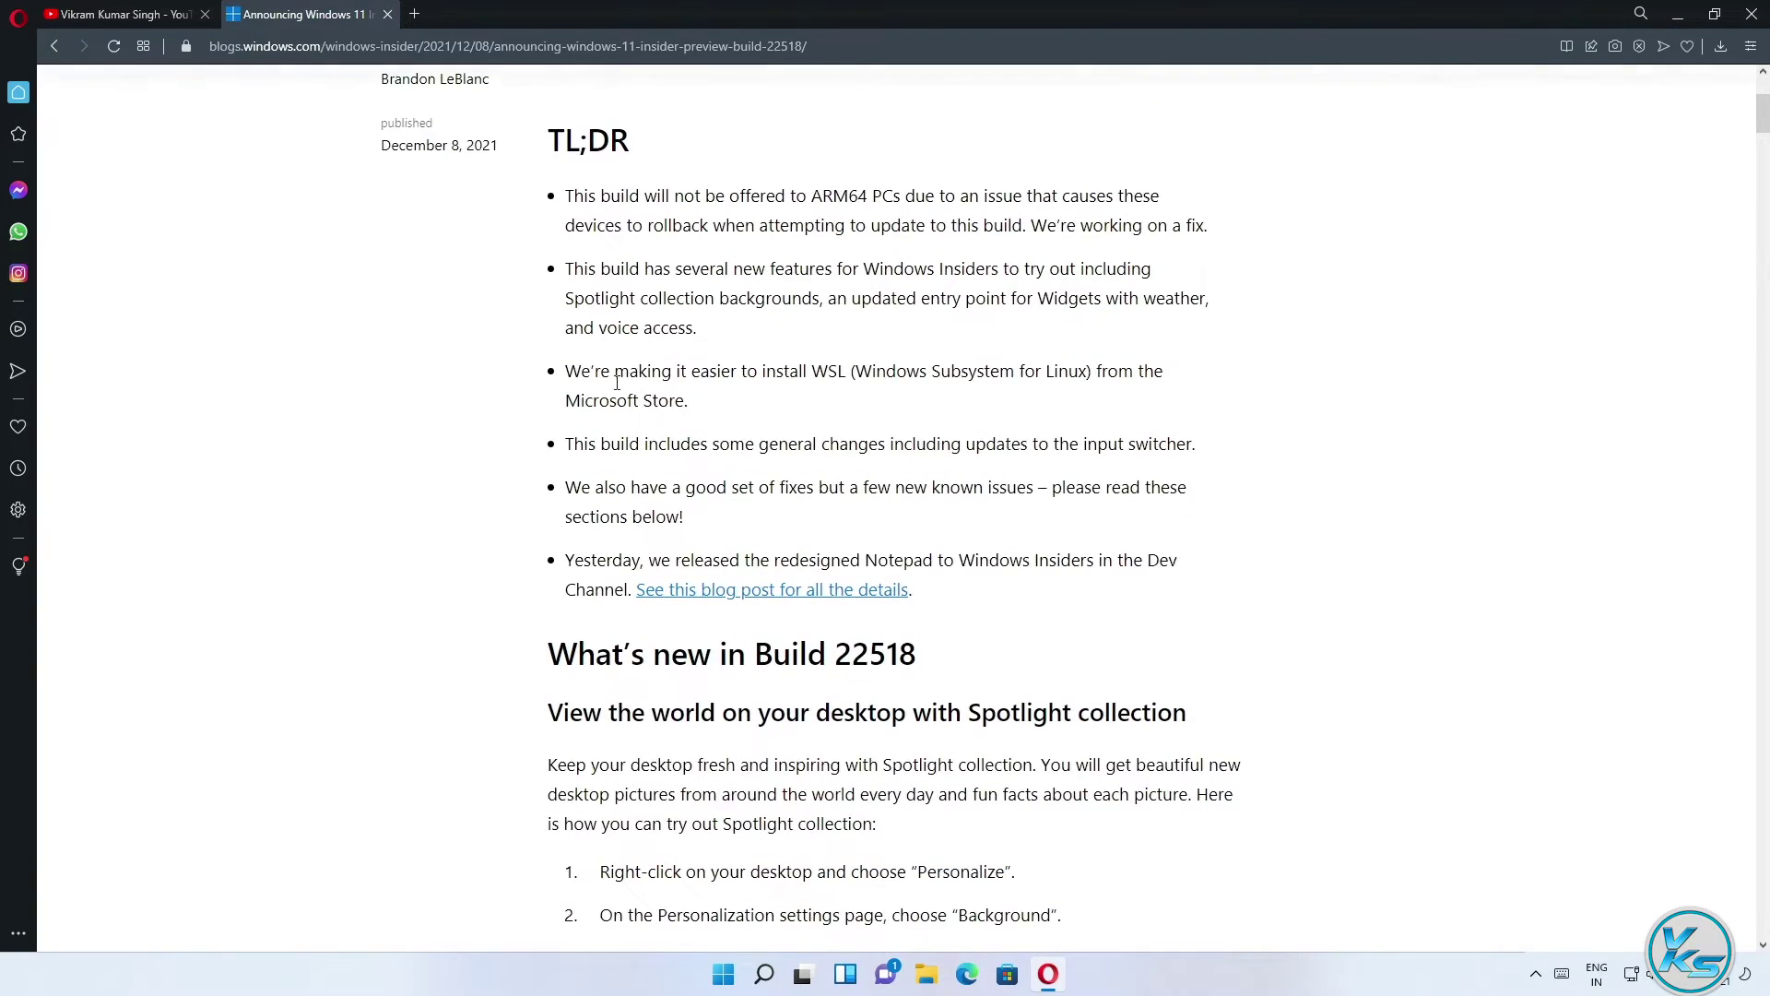
{"action": "scroll", "coordinate": [645, 461], "scroll_direction": "down", "scroll_amount": 4}
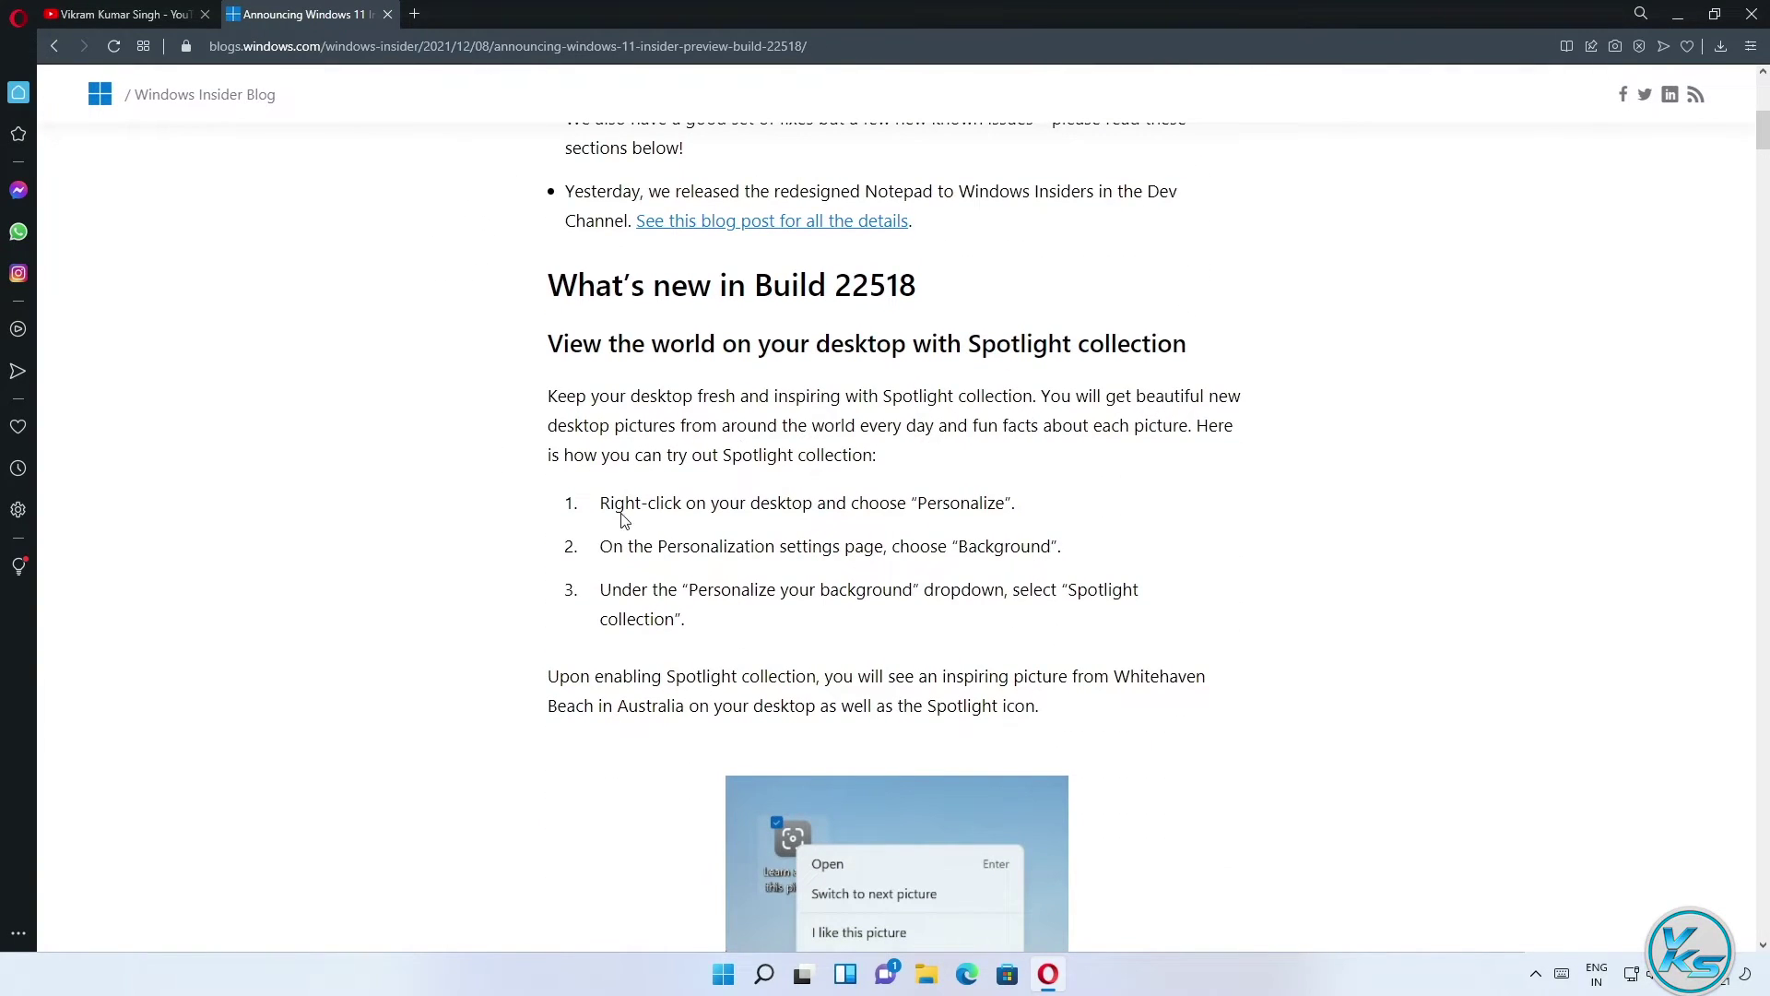
{"action": "scroll", "coordinate": [622, 519], "scroll_direction": "down", "scroll_amount": 3}
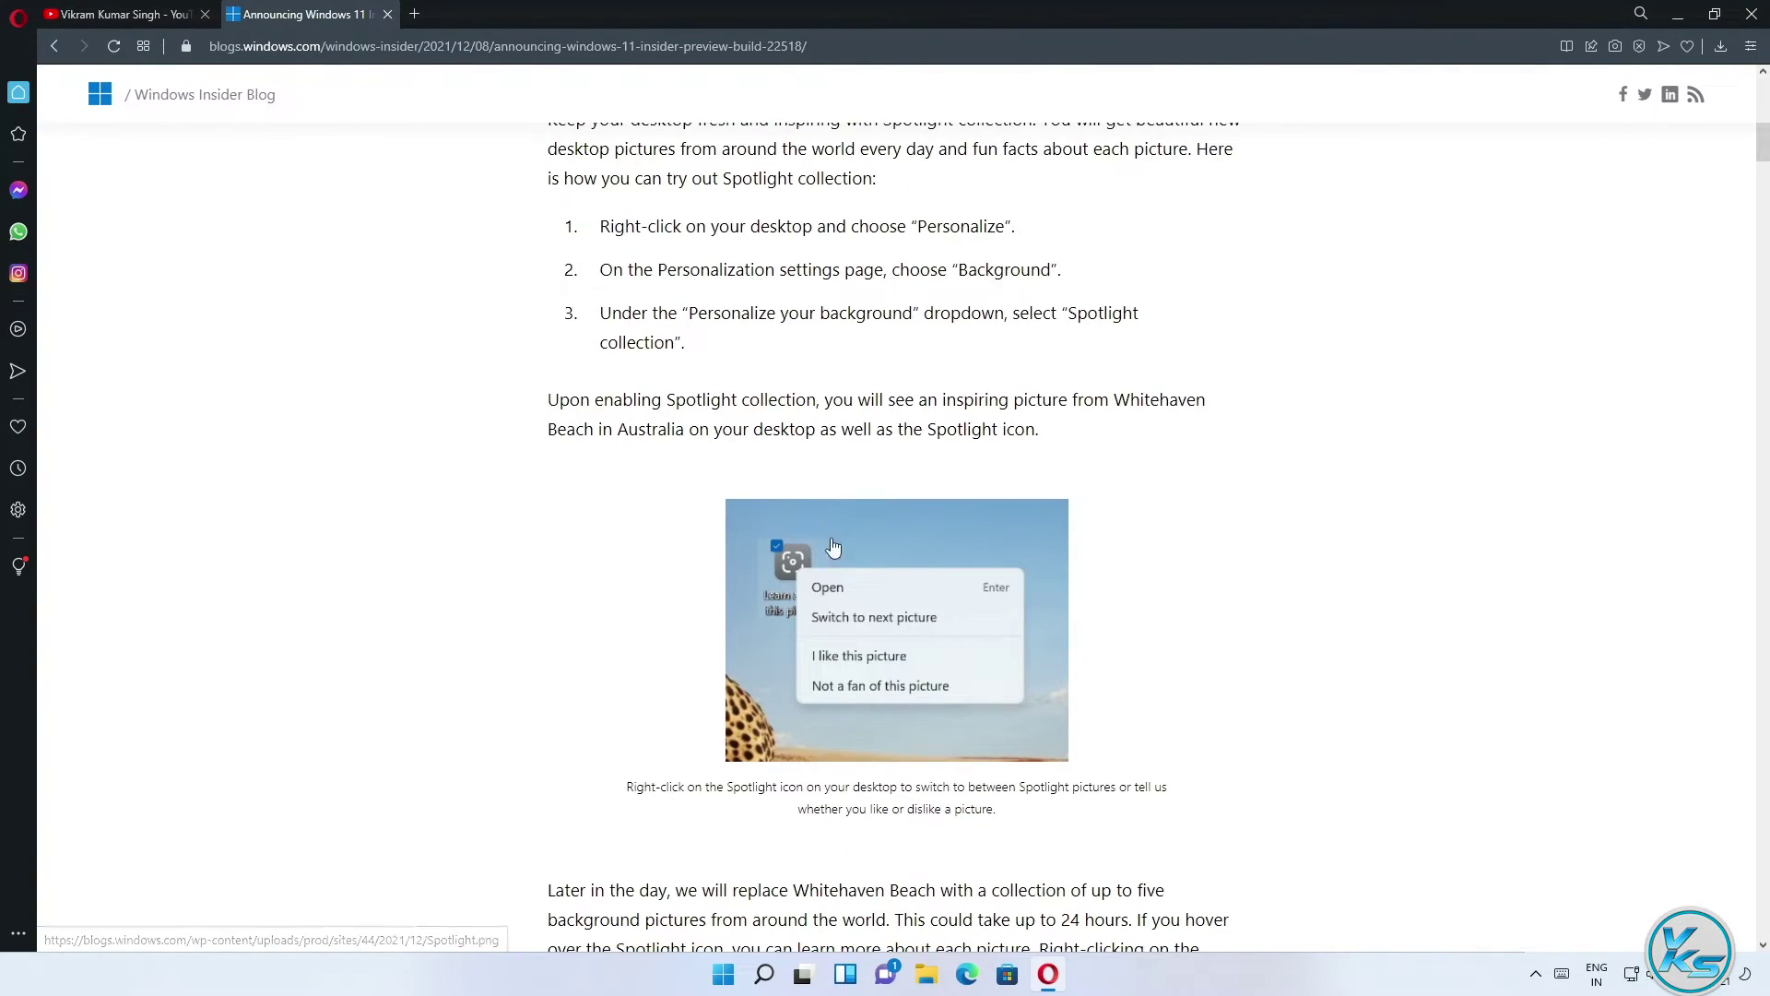
{"action": "scroll", "coordinate": [866, 448], "scroll_direction": "down", "scroll_amount": 3}
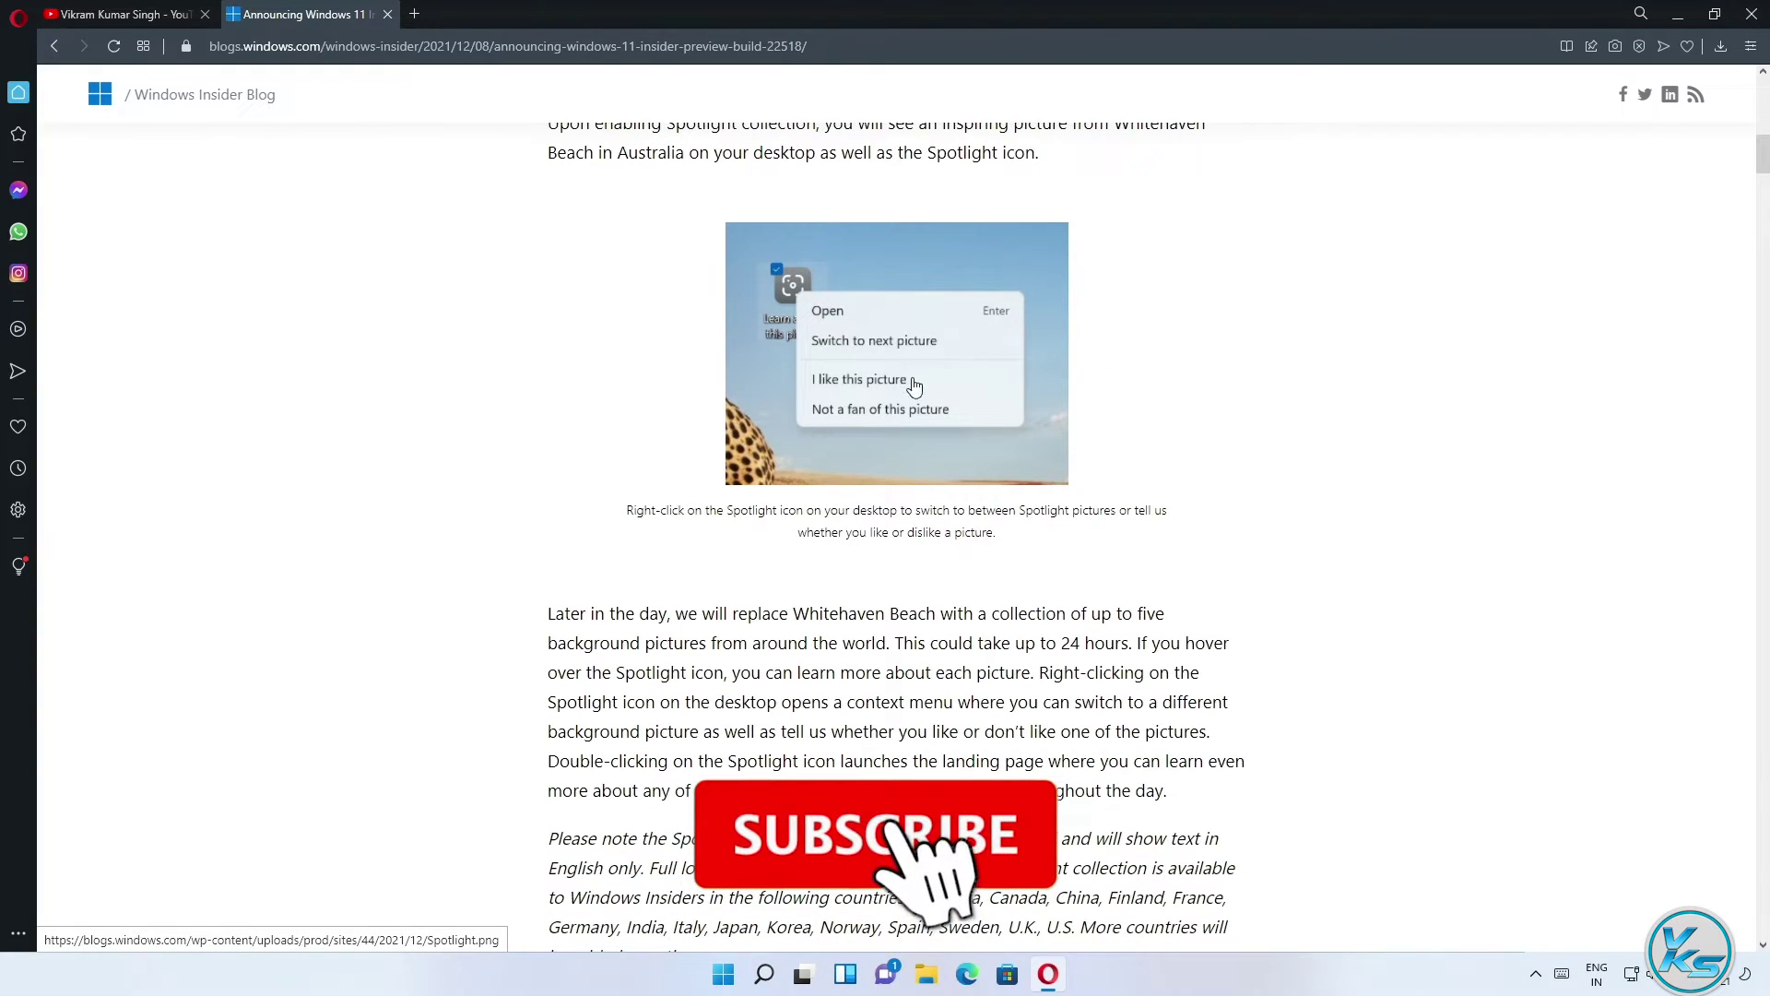
{"action": "scroll", "coordinate": [886, 434], "scroll_direction": "down", "scroll_amount": 10}
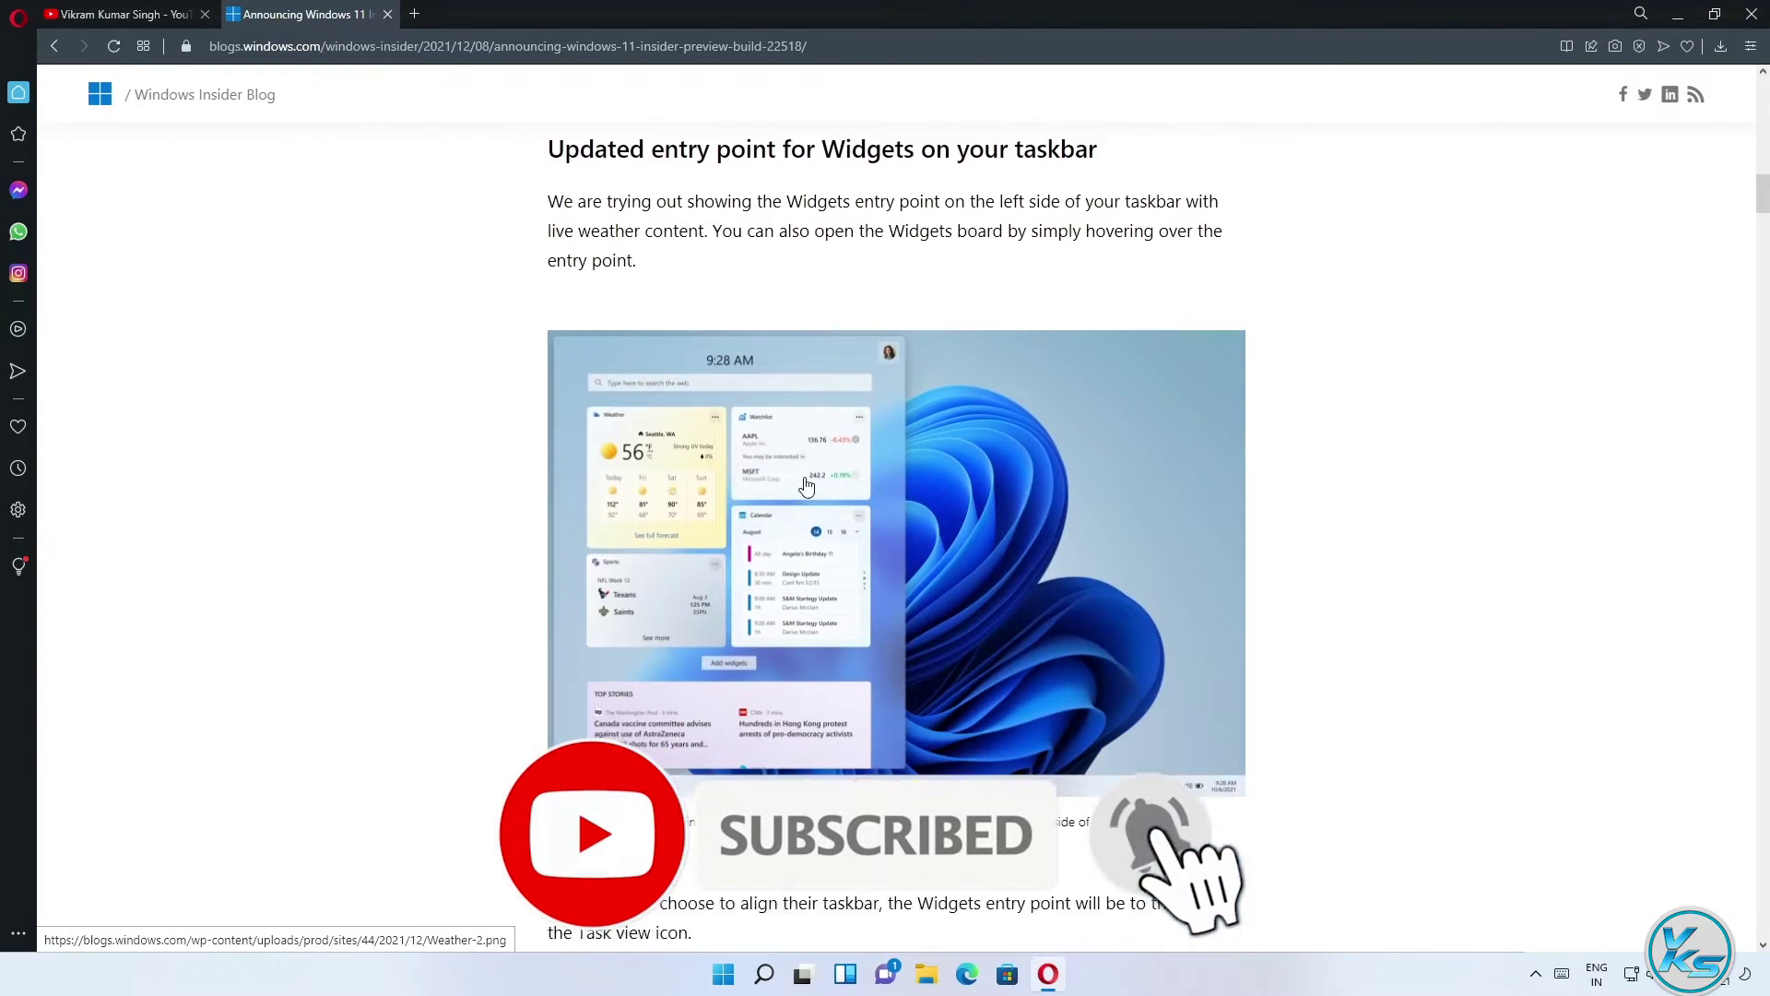
{"action": "scroll", "coordinate": [830, 493], "scroll_direction": "down", "scroll_amount": 7}
{"action": "scroll", "coordinate": [755, 496], "scroll_direction": "down", "scroll_amount": 9}
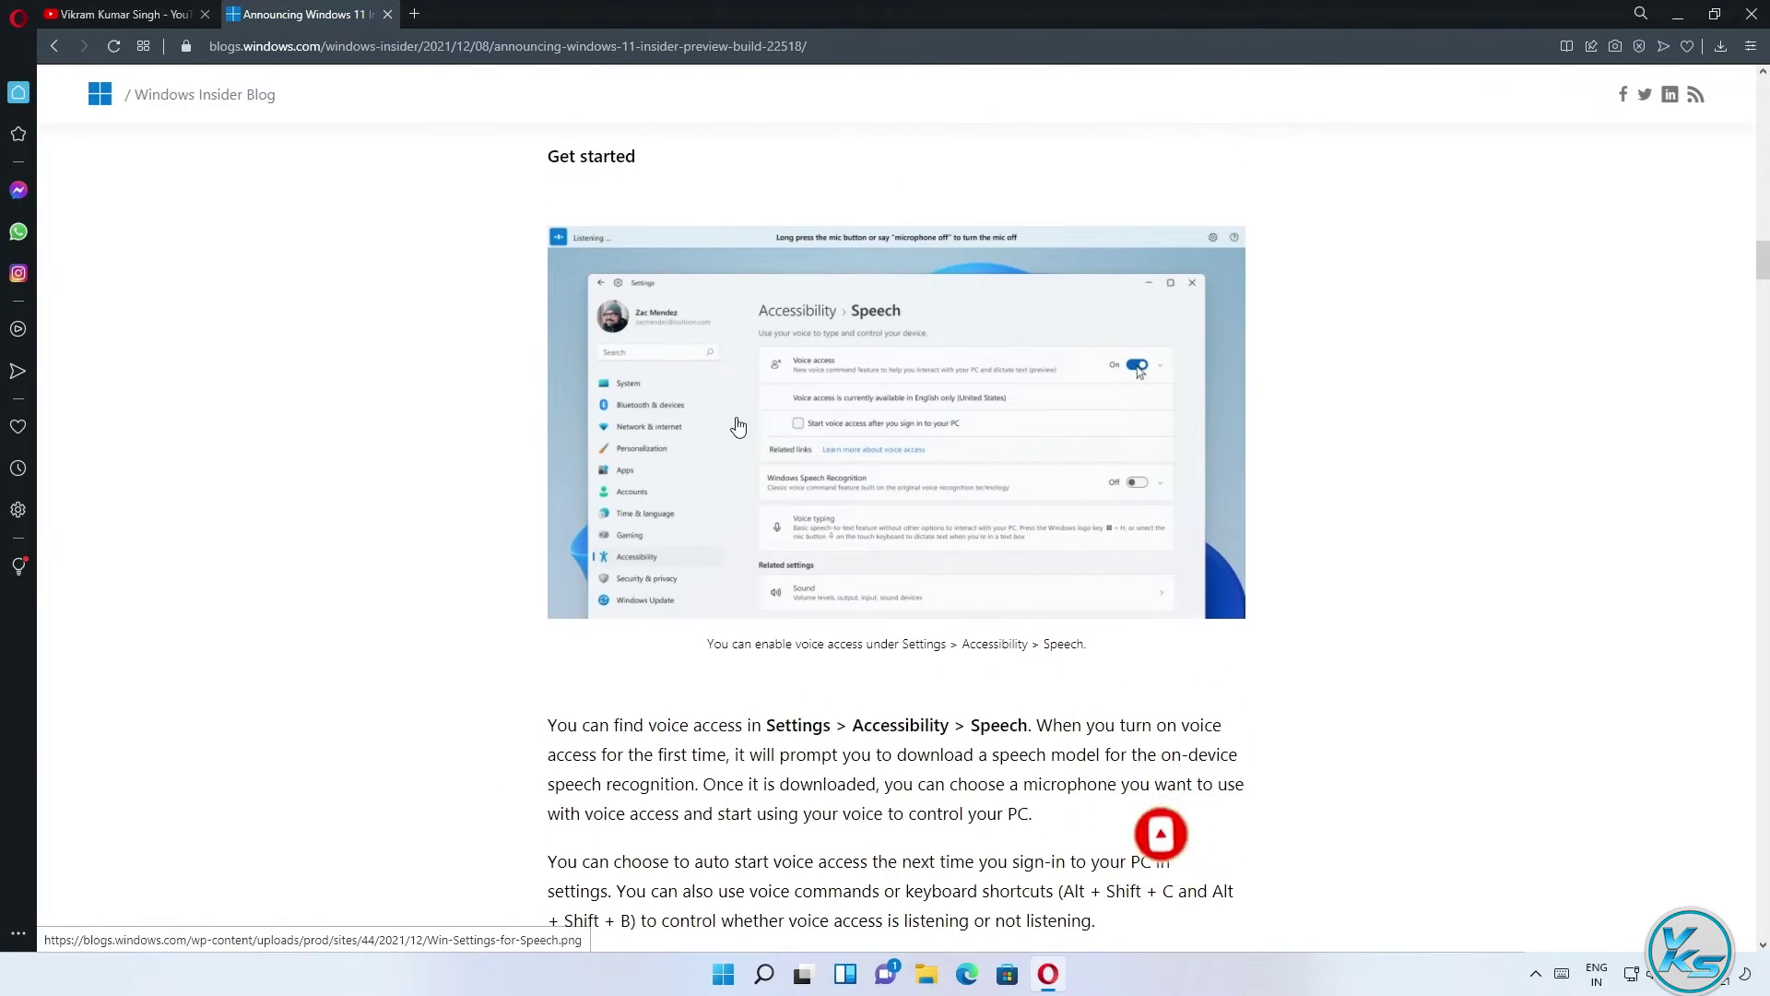
{"action": "scroll", "coordinate": [836, 540], "scroll_direction": "down", "scroll_amount": 4}
{"action": "scroll", "coordinate": [818, 546], "scroll_direction": "down", "scroll_amount": 8}
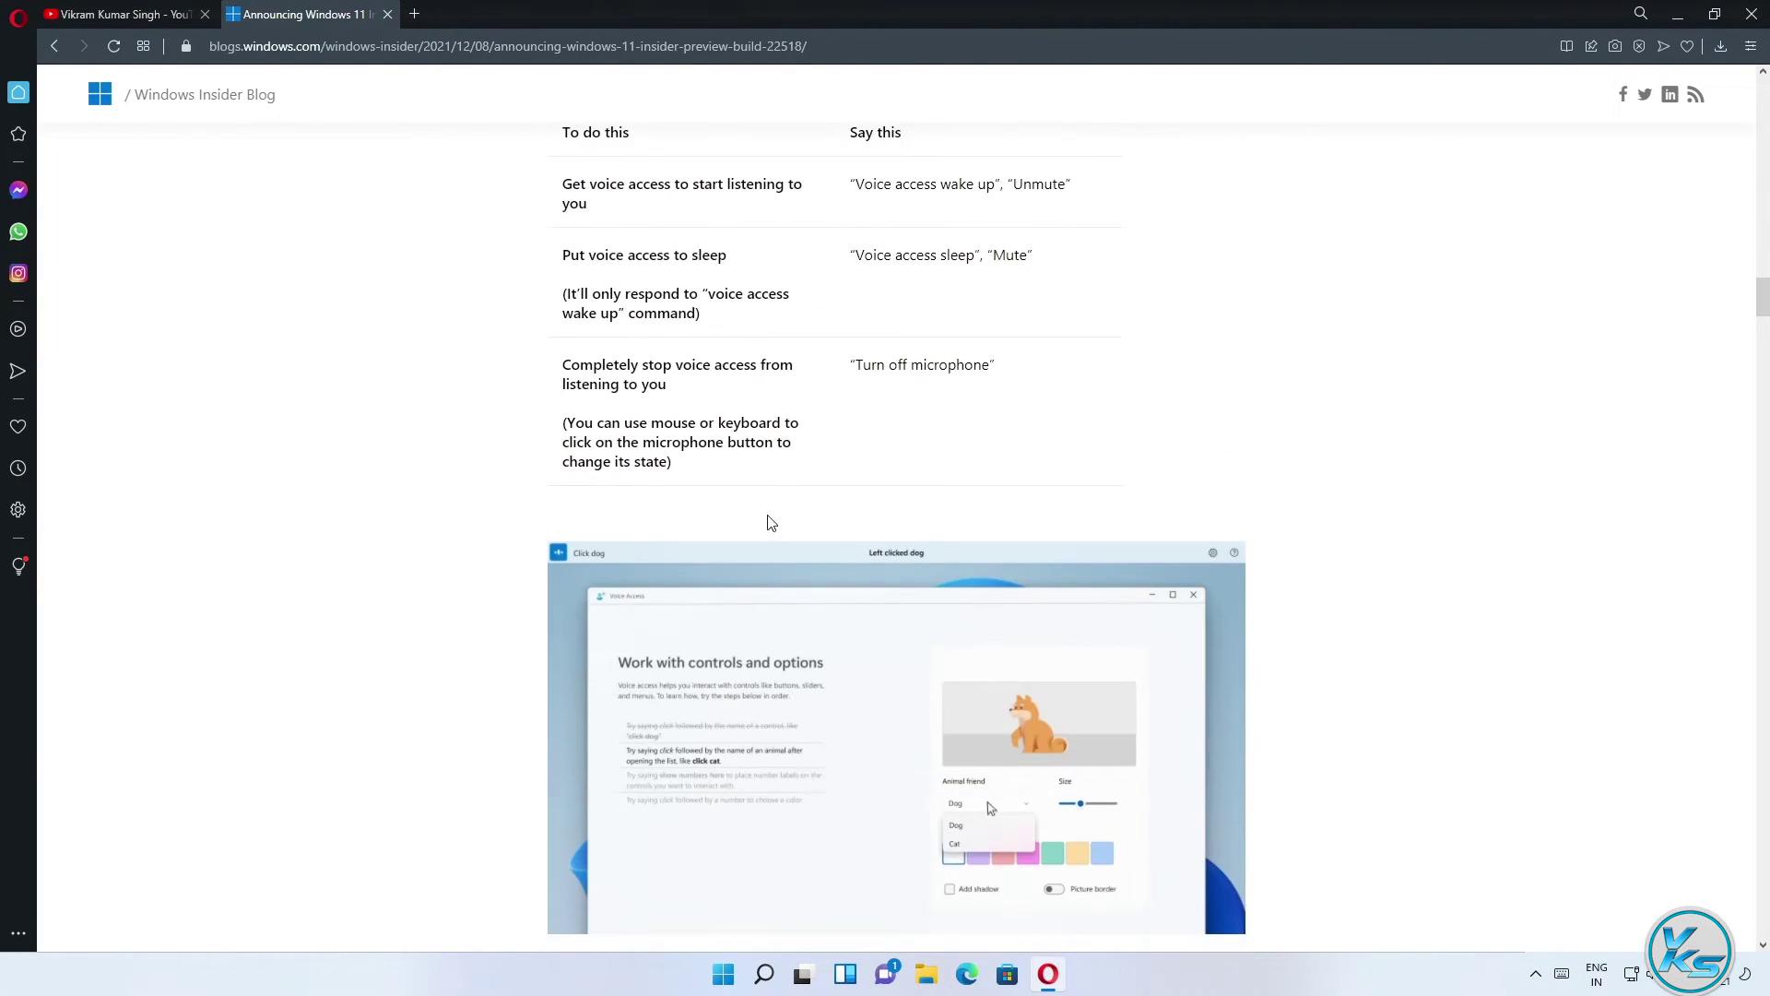
{"action": "scroll", "coordinate": [937, 484], "scroll_direction": "down", "scroll_amount": 7}
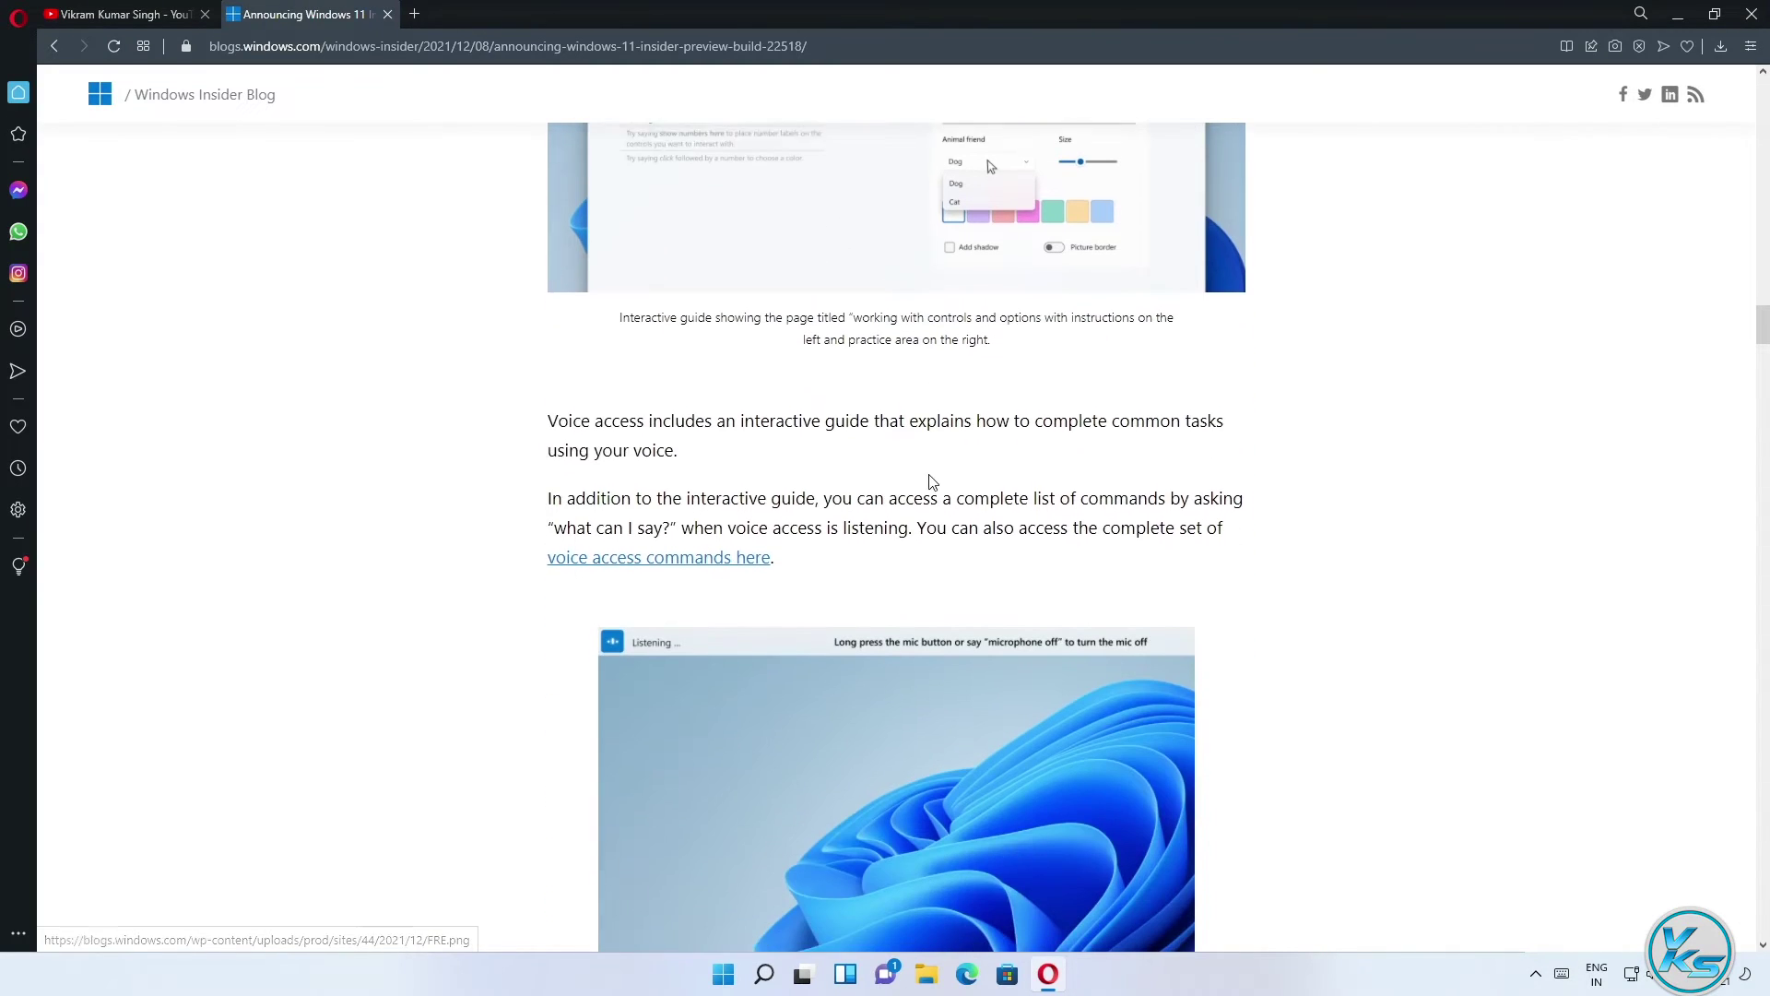
{"action": "scroll", "coordinate": [993, 498], "scroll_direction": "down", "scroll_amount": 13}
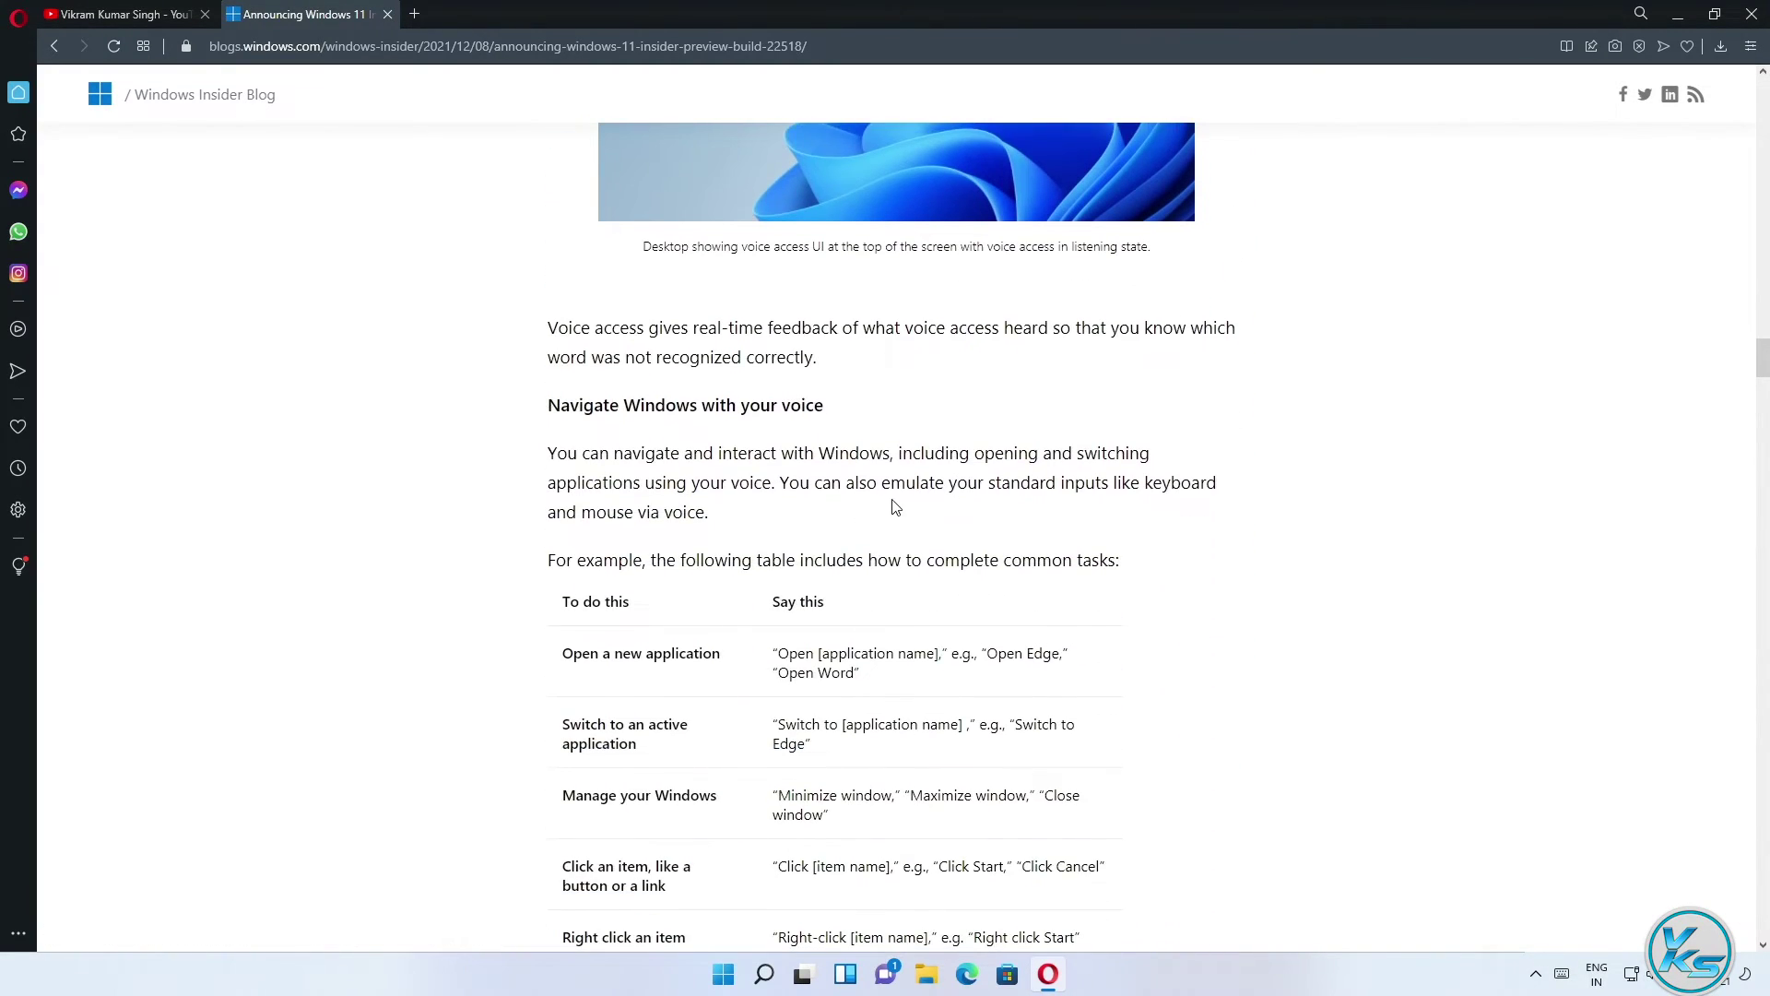
{"action": "scroll", "coordinate": [830, 480], "scroll_direction": "down", "scroll_amount": 4}
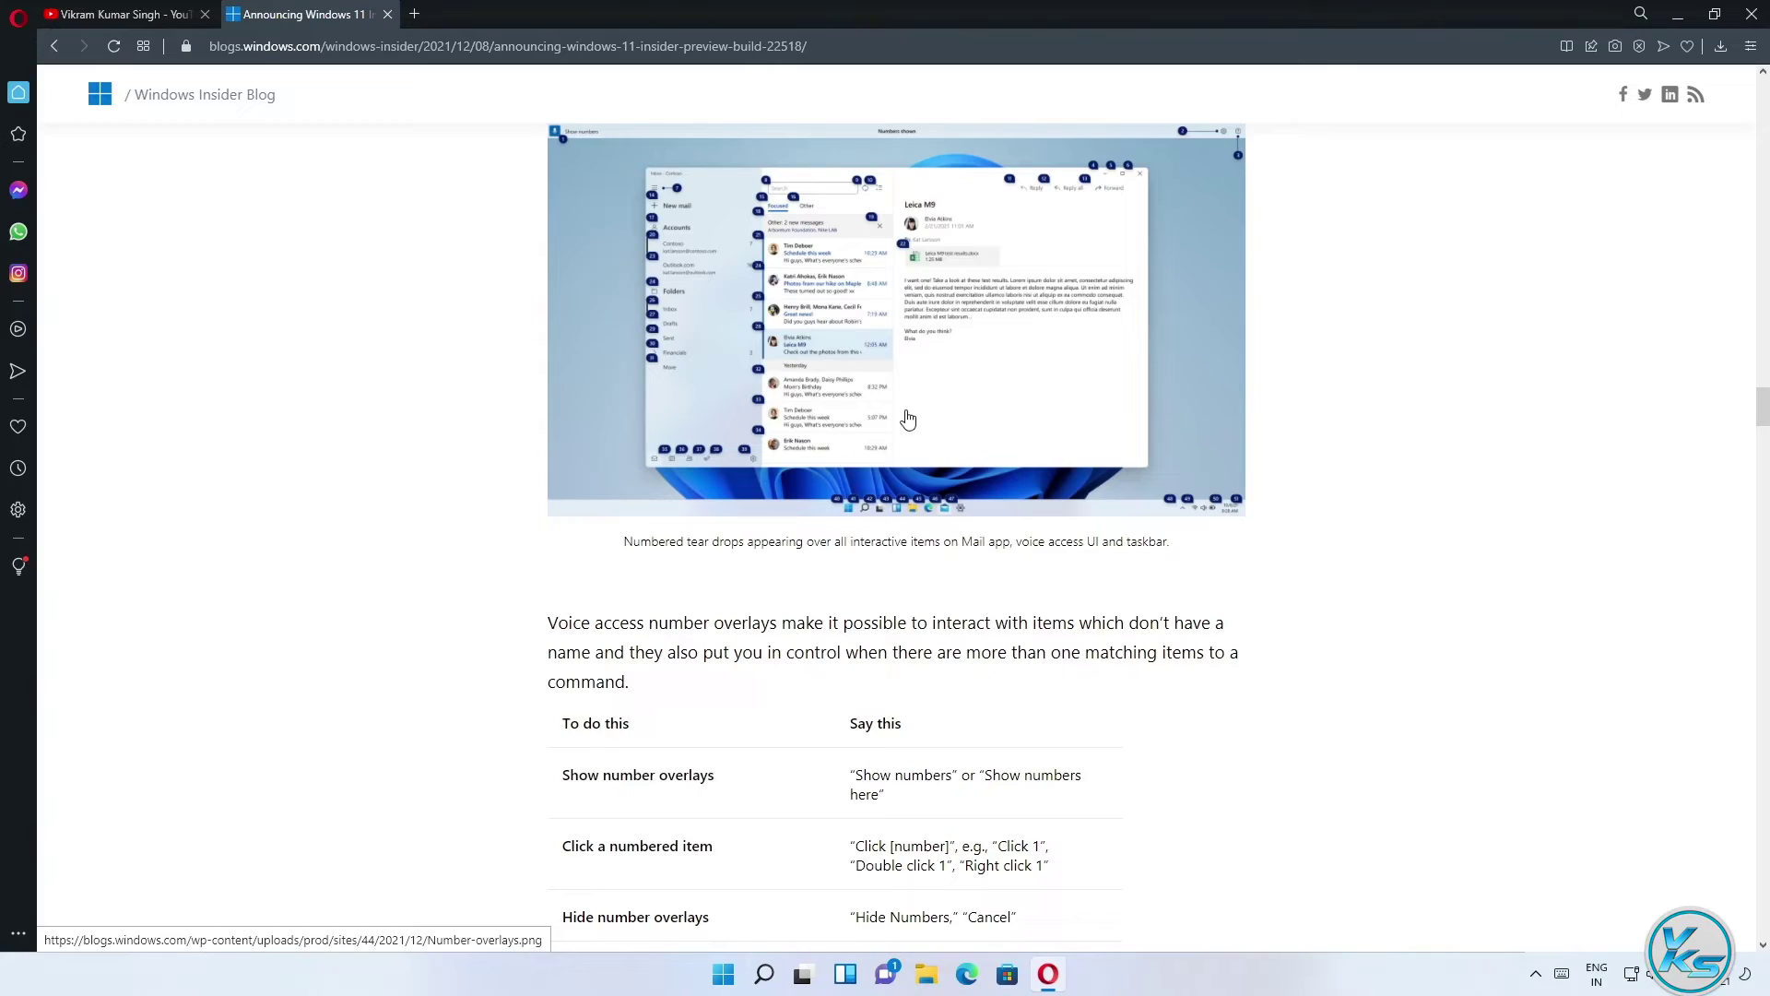
{"action": "scroll", "coordinate": [909, 420], "scroll_direction": "down", "scroll_amount": 8}
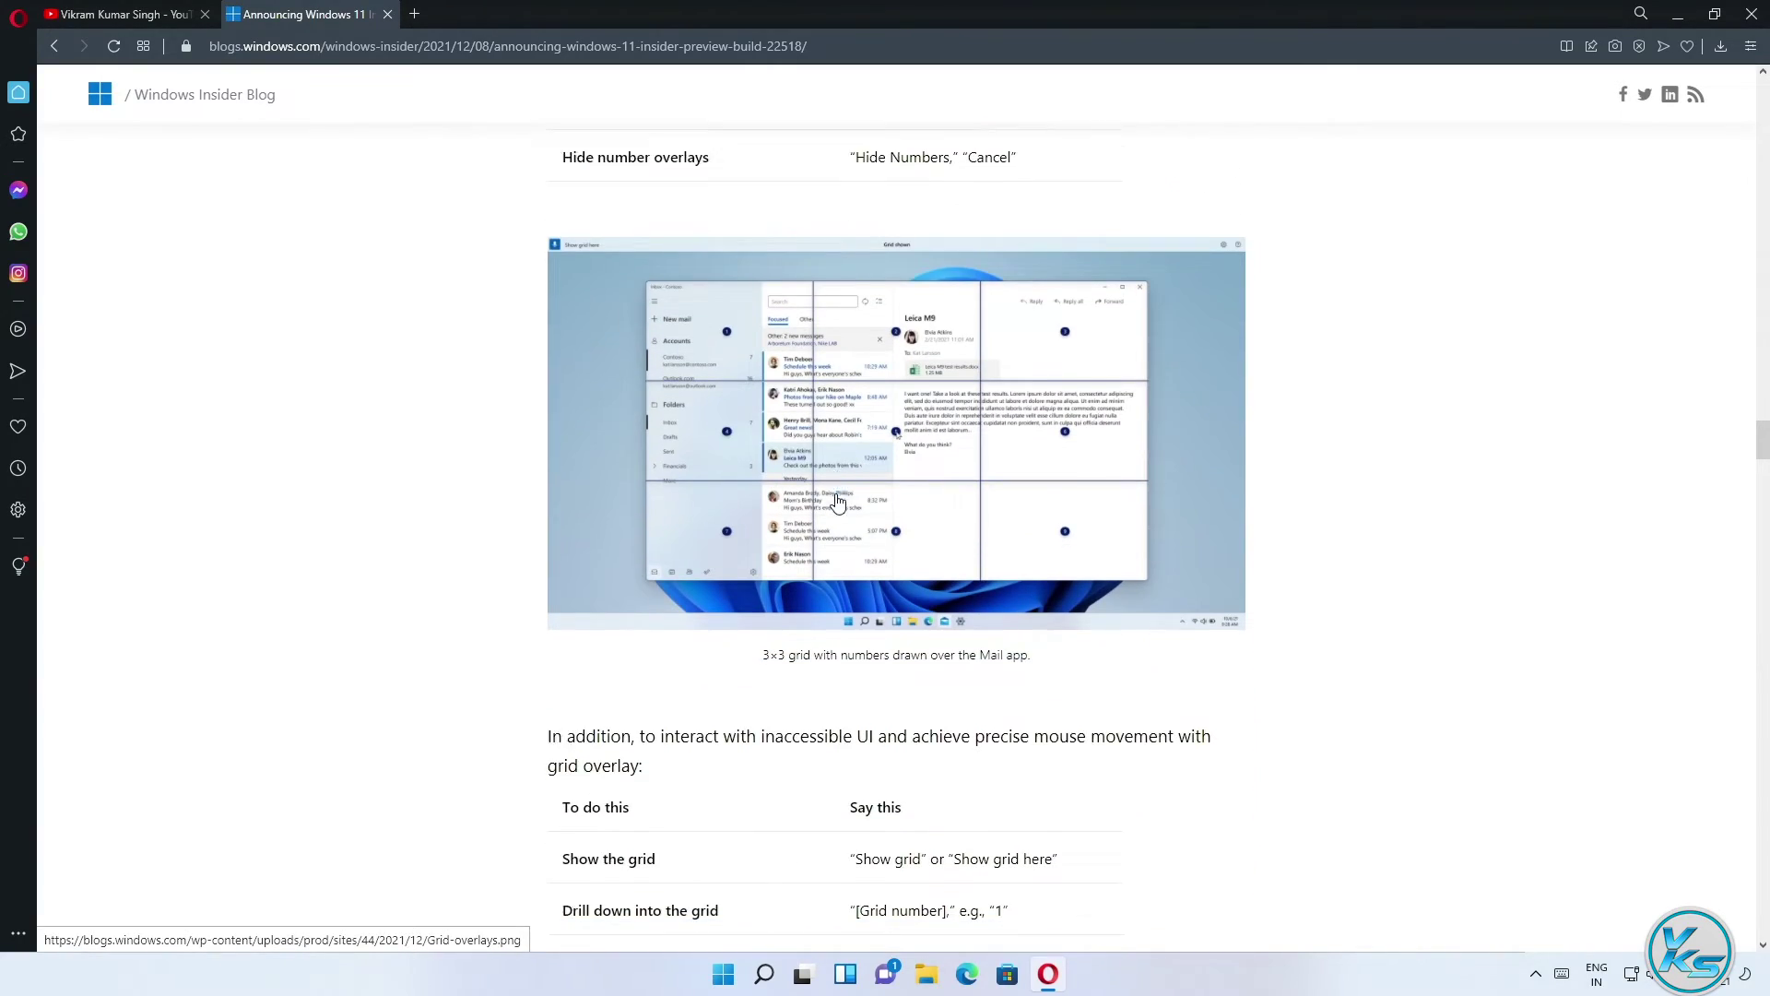
Read the rest of the blog post through the fixes, known issues, developer notes and Important Insider Links
{"action": "scroll", "coordinate": [838, 503], "scroll_direction": "down", "scroll_amount": 20}
{"action": "scroll", "coordinate": [816, 504], "scroll_direction": "down", "scroll_amount": 15}
{"action": "scroll", "coordinate": [925, 514], "scroll_direction": "down", "scroll_amount": 18}
{"action": "scroll", "coordinate": [949, 548], "scroll_direction": "down", "scroll_amount": 20}
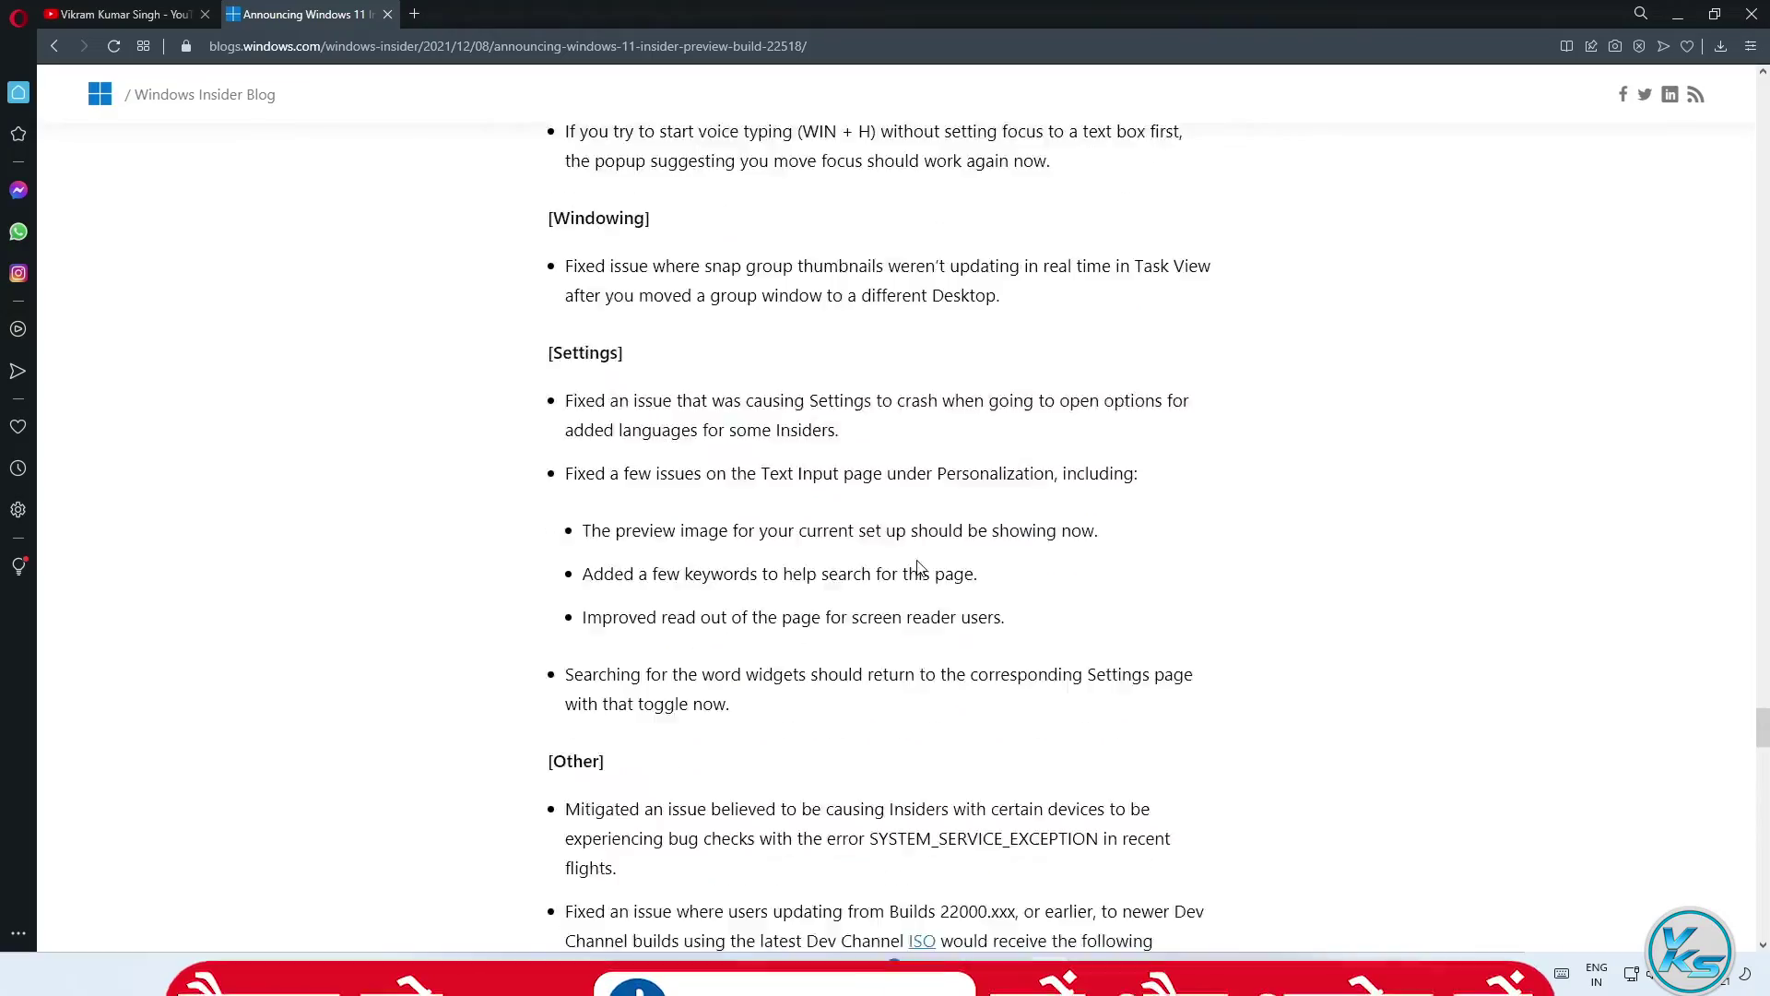
{"action": "scroll", "coordinate": [917, 567], "scroll_direction": "down", "scroll_amount": 20}
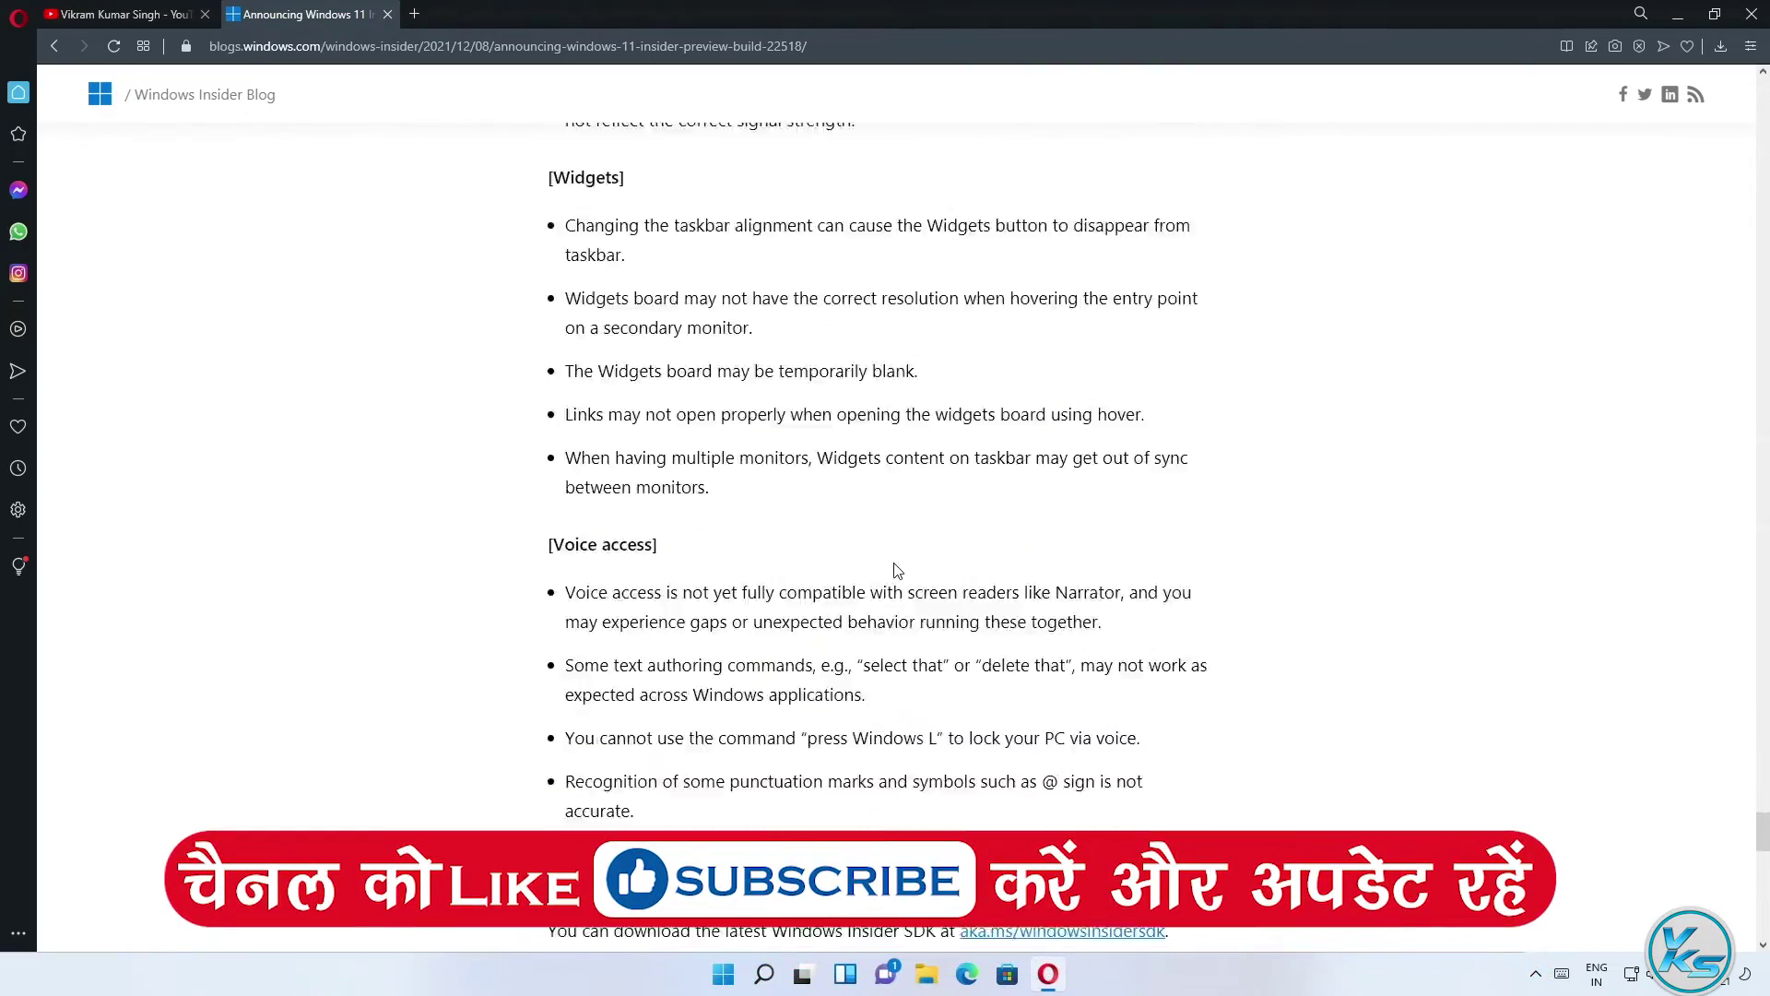
{"action": "scroll", "coordinate": [890, 571], "scroll_direction": "down", "scroll_amount": 4}
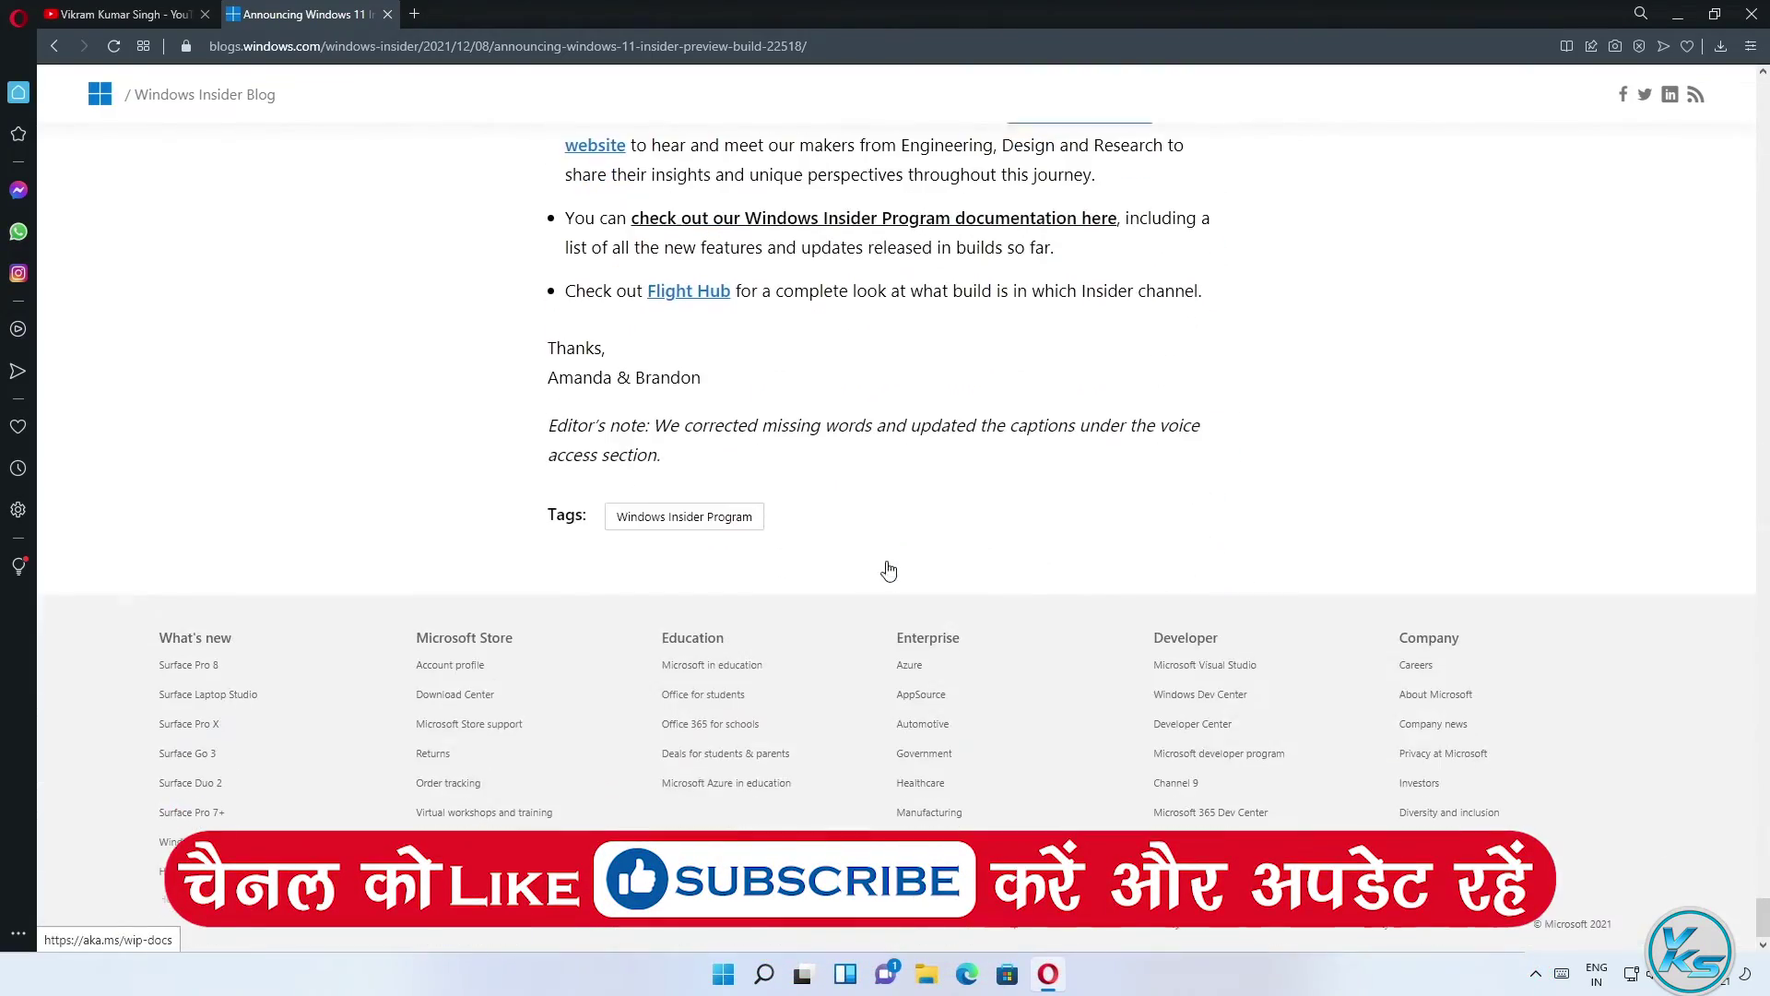
{"action": "scroll", "coordinate": [955, 609], "scroll_direction": "up", "scroll_amount": 10}
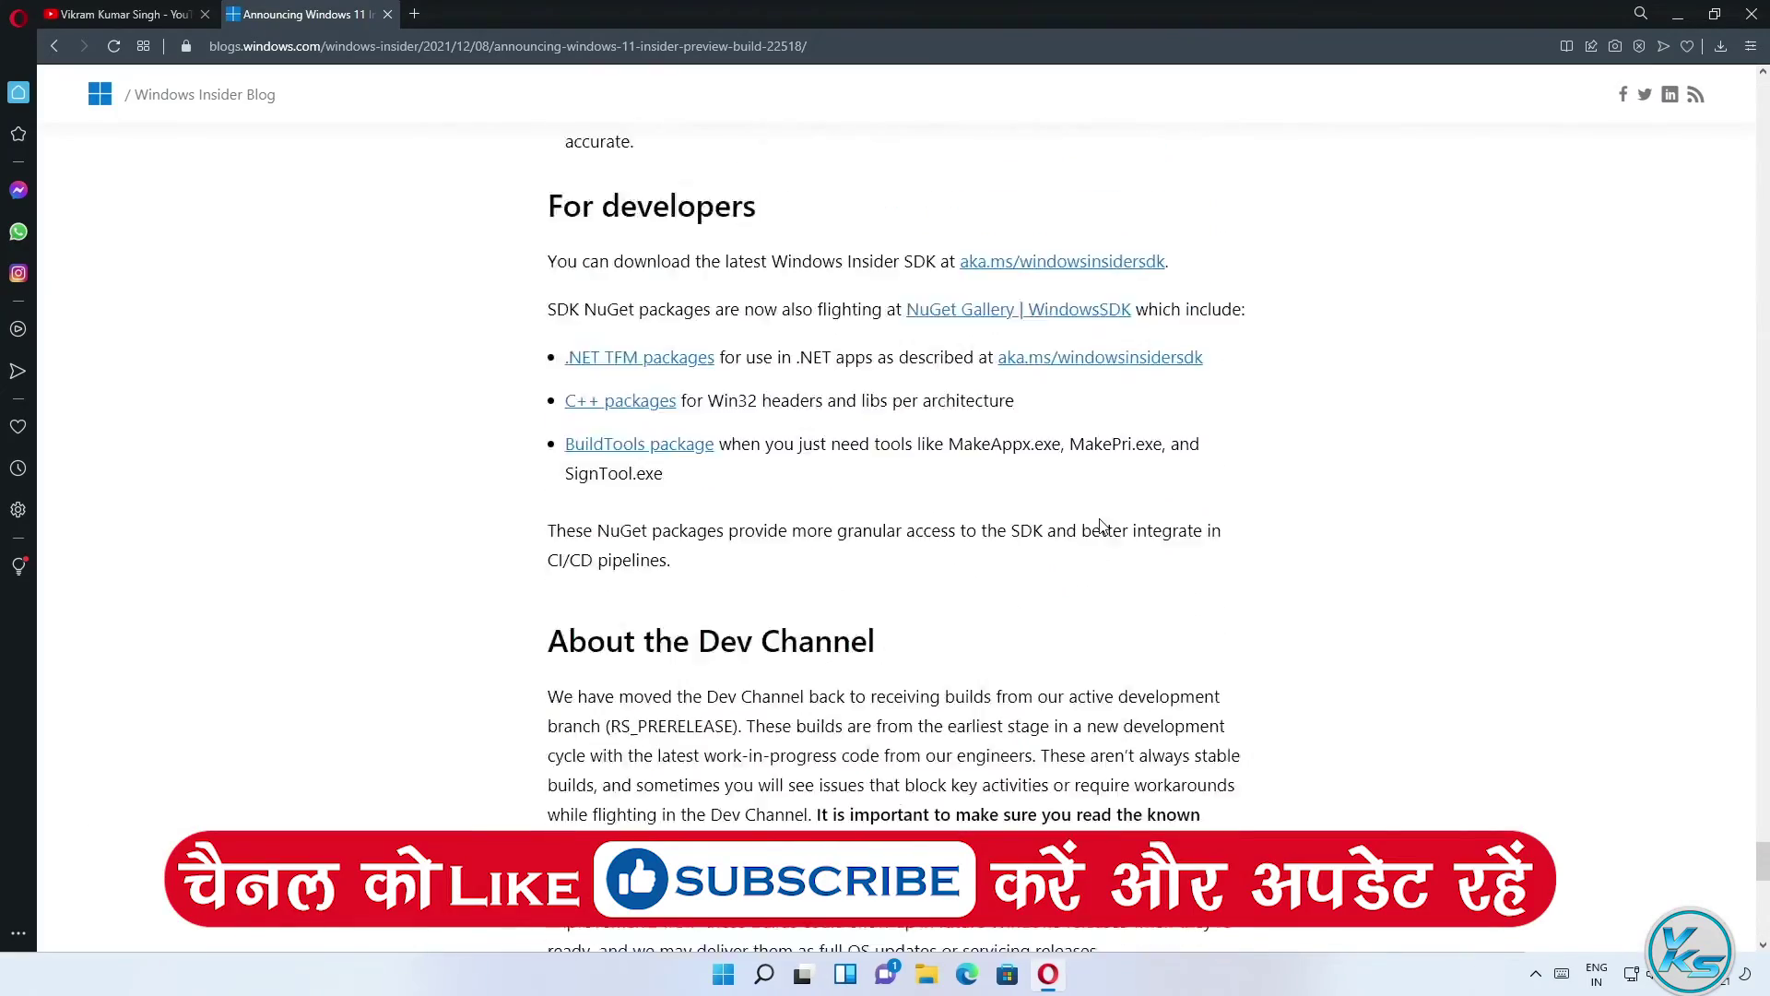
{"action": "scroll", "coordinate": [1084, 536], "scroll_direction": "down", "scroll_amount": 4}
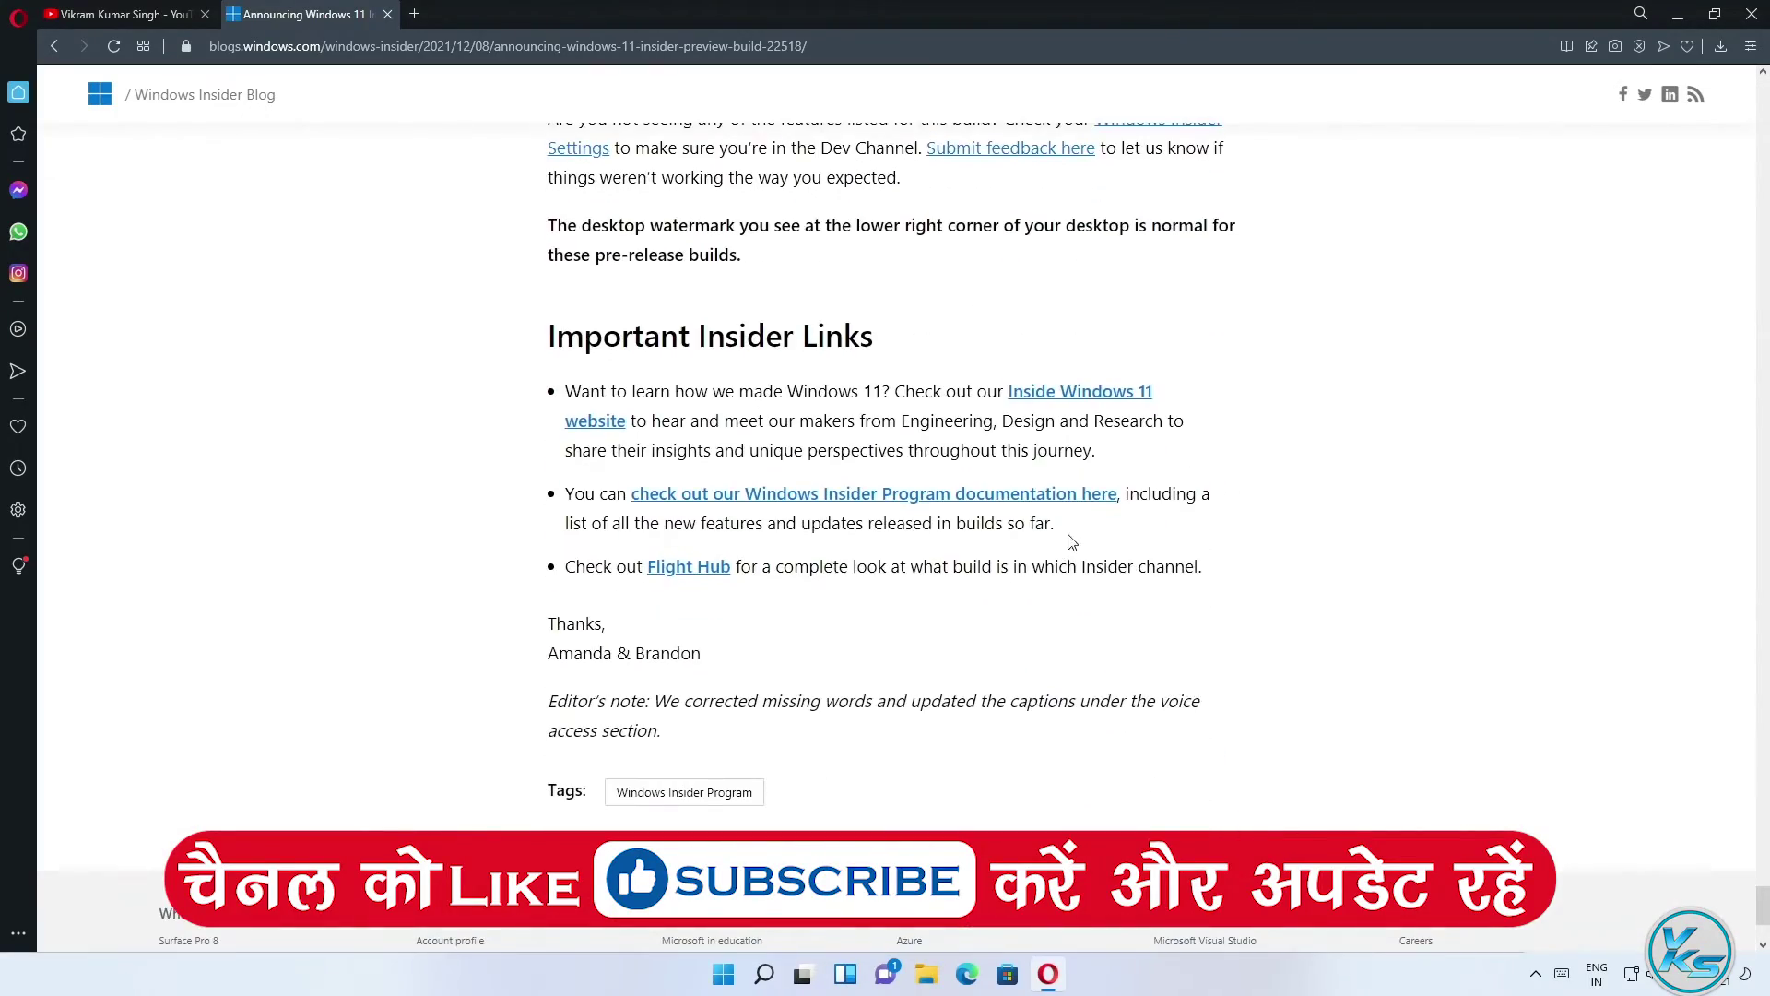
{"action": "scroll", "coordinate": [1042, 429], "scroll_direction": "up", "scroll_amount": 1}
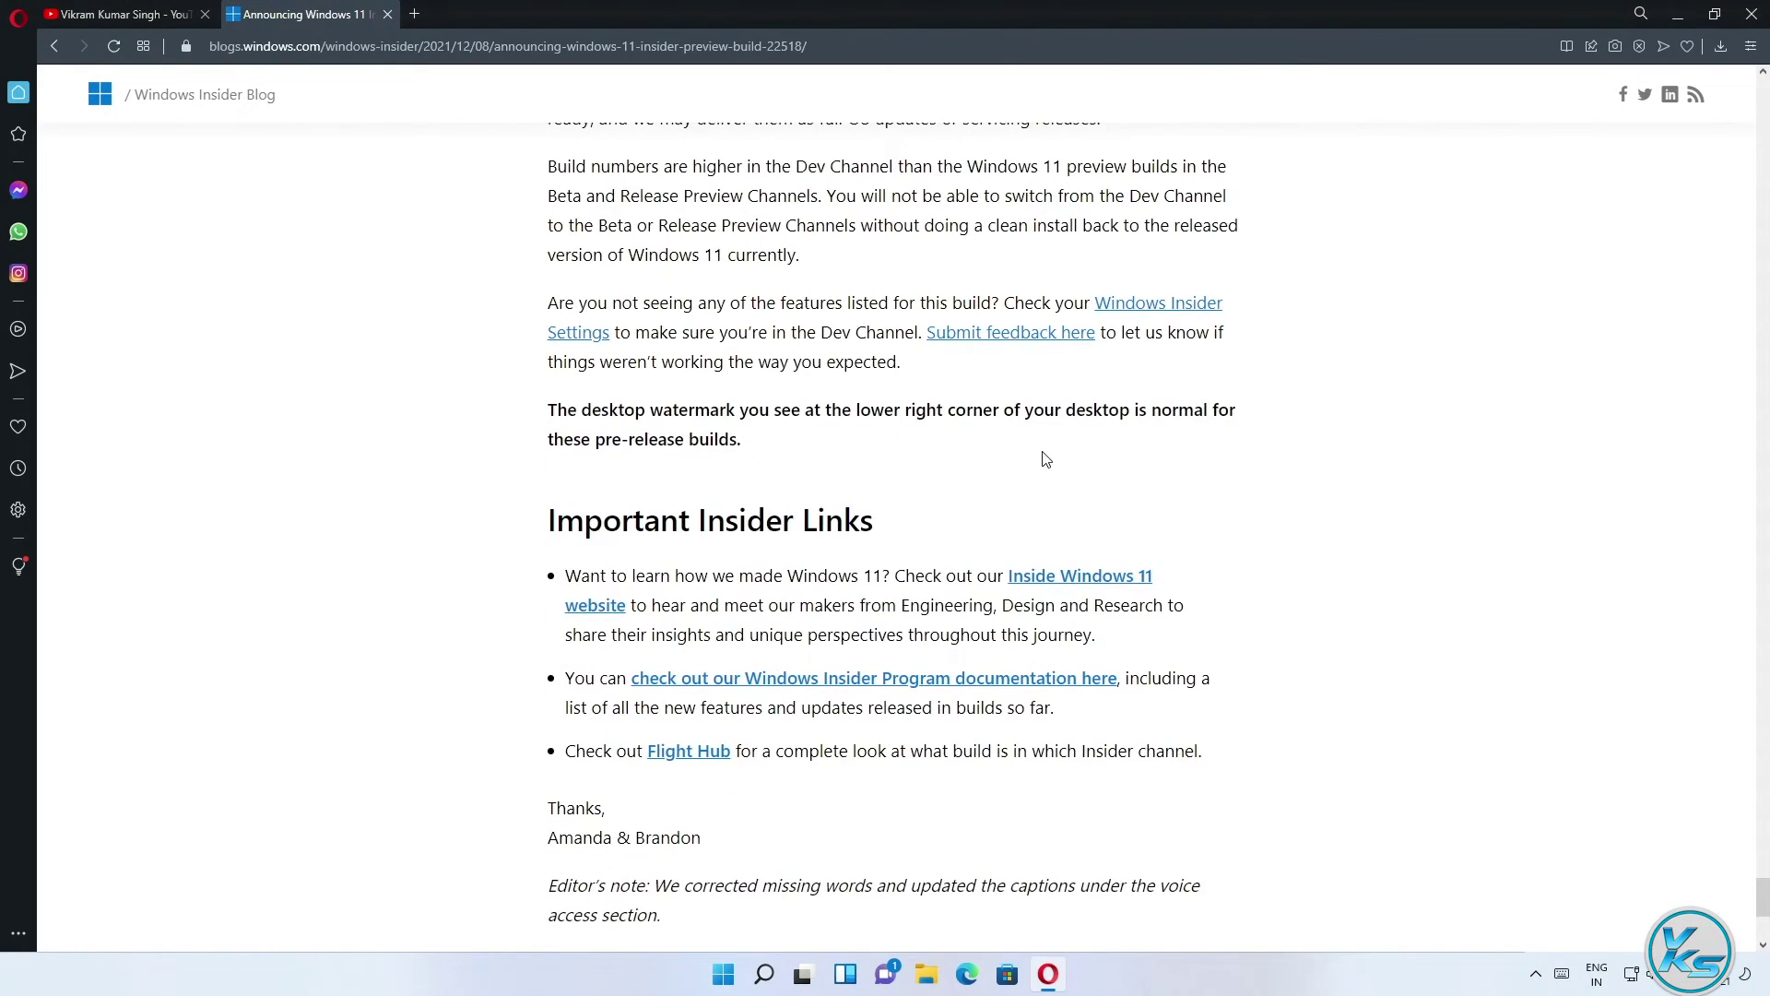
Review the blog post from the closing sections back to its title, passing the known issues, fixes and new features
{"action": "scroll", "coordinate": [1046, 458], "scroll_direction": "up", "scroll_amount": 6}
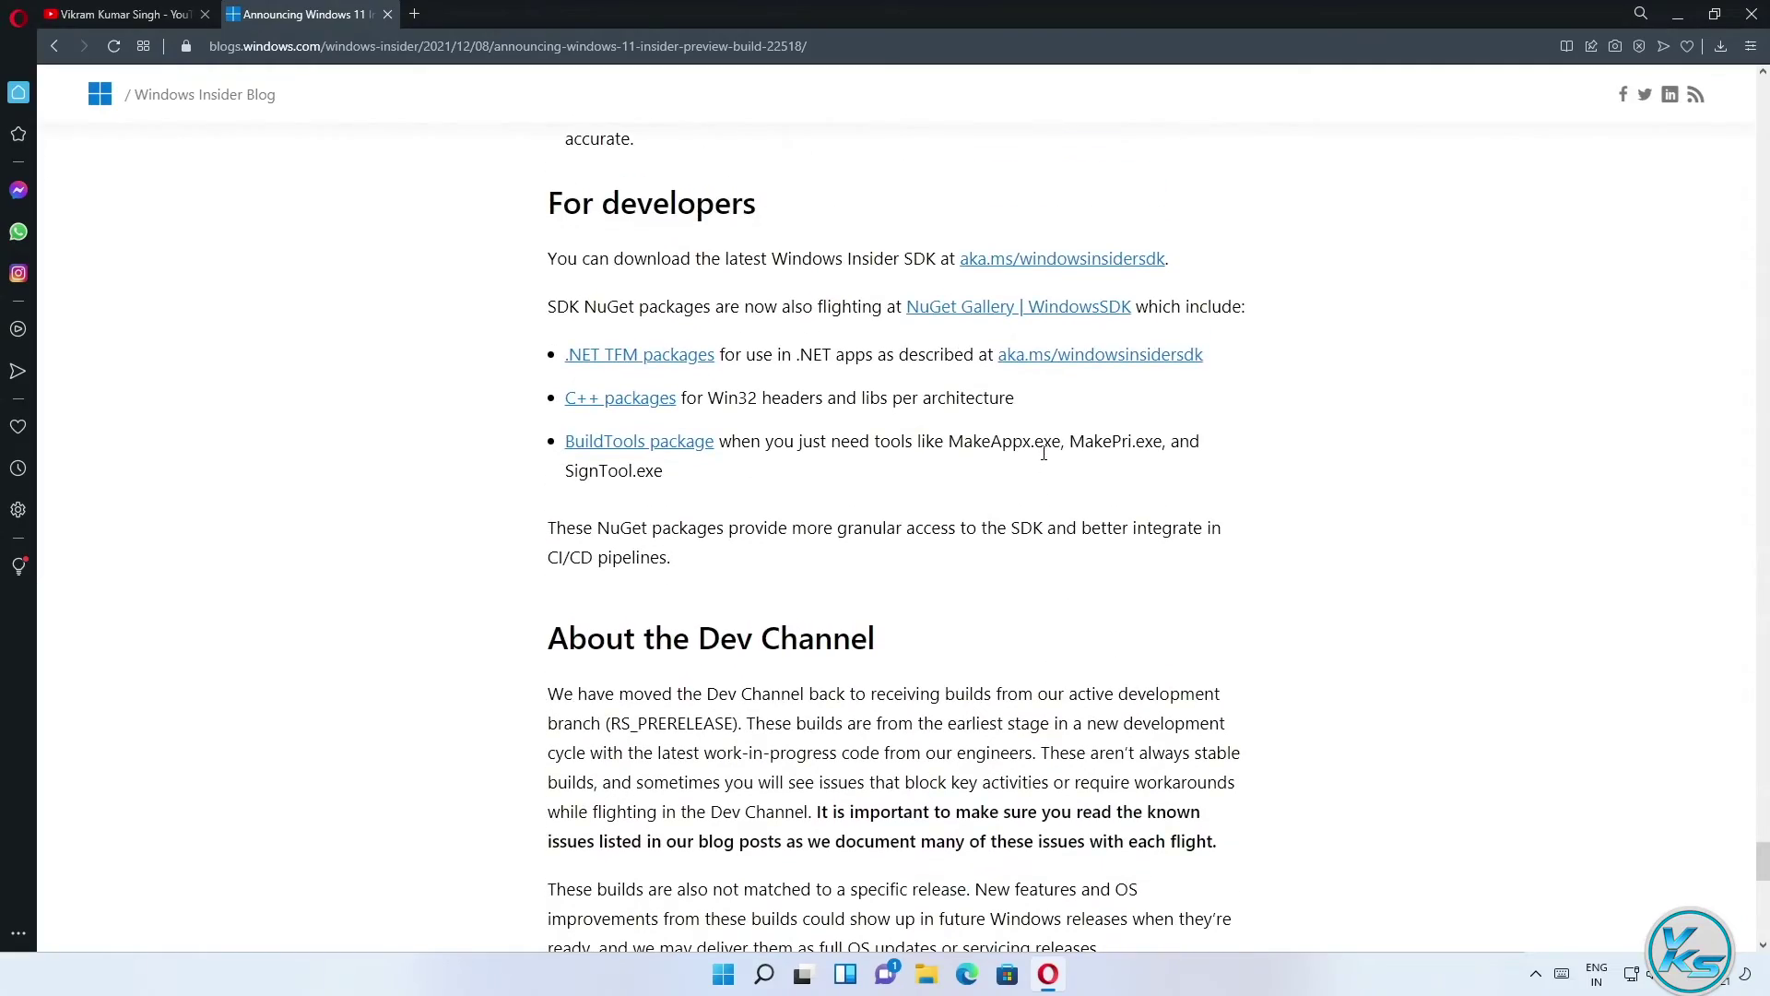
{"action": "scroll", "coordinate": [1045, 458], "scroll_direction": "up", "scroll_amount": 16}
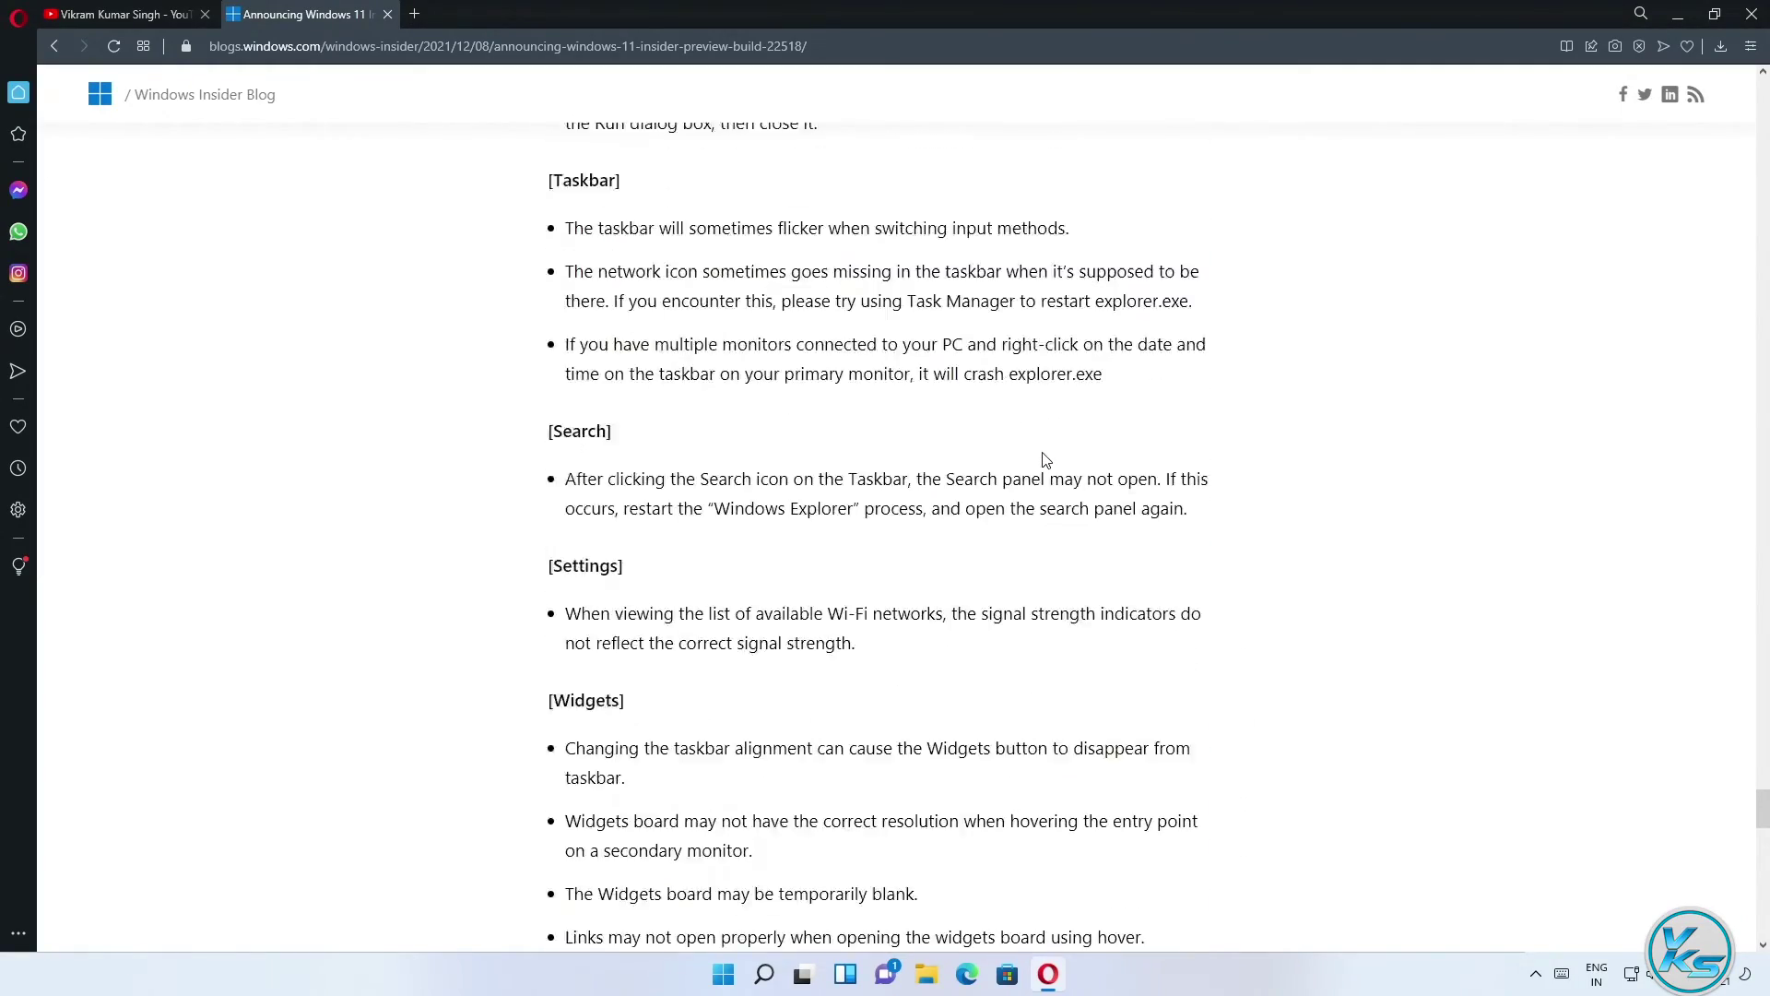
{"action": "scroll", "coordinate": [1046, 458], "scroll_direction": "up", "scroll_amount": 9}
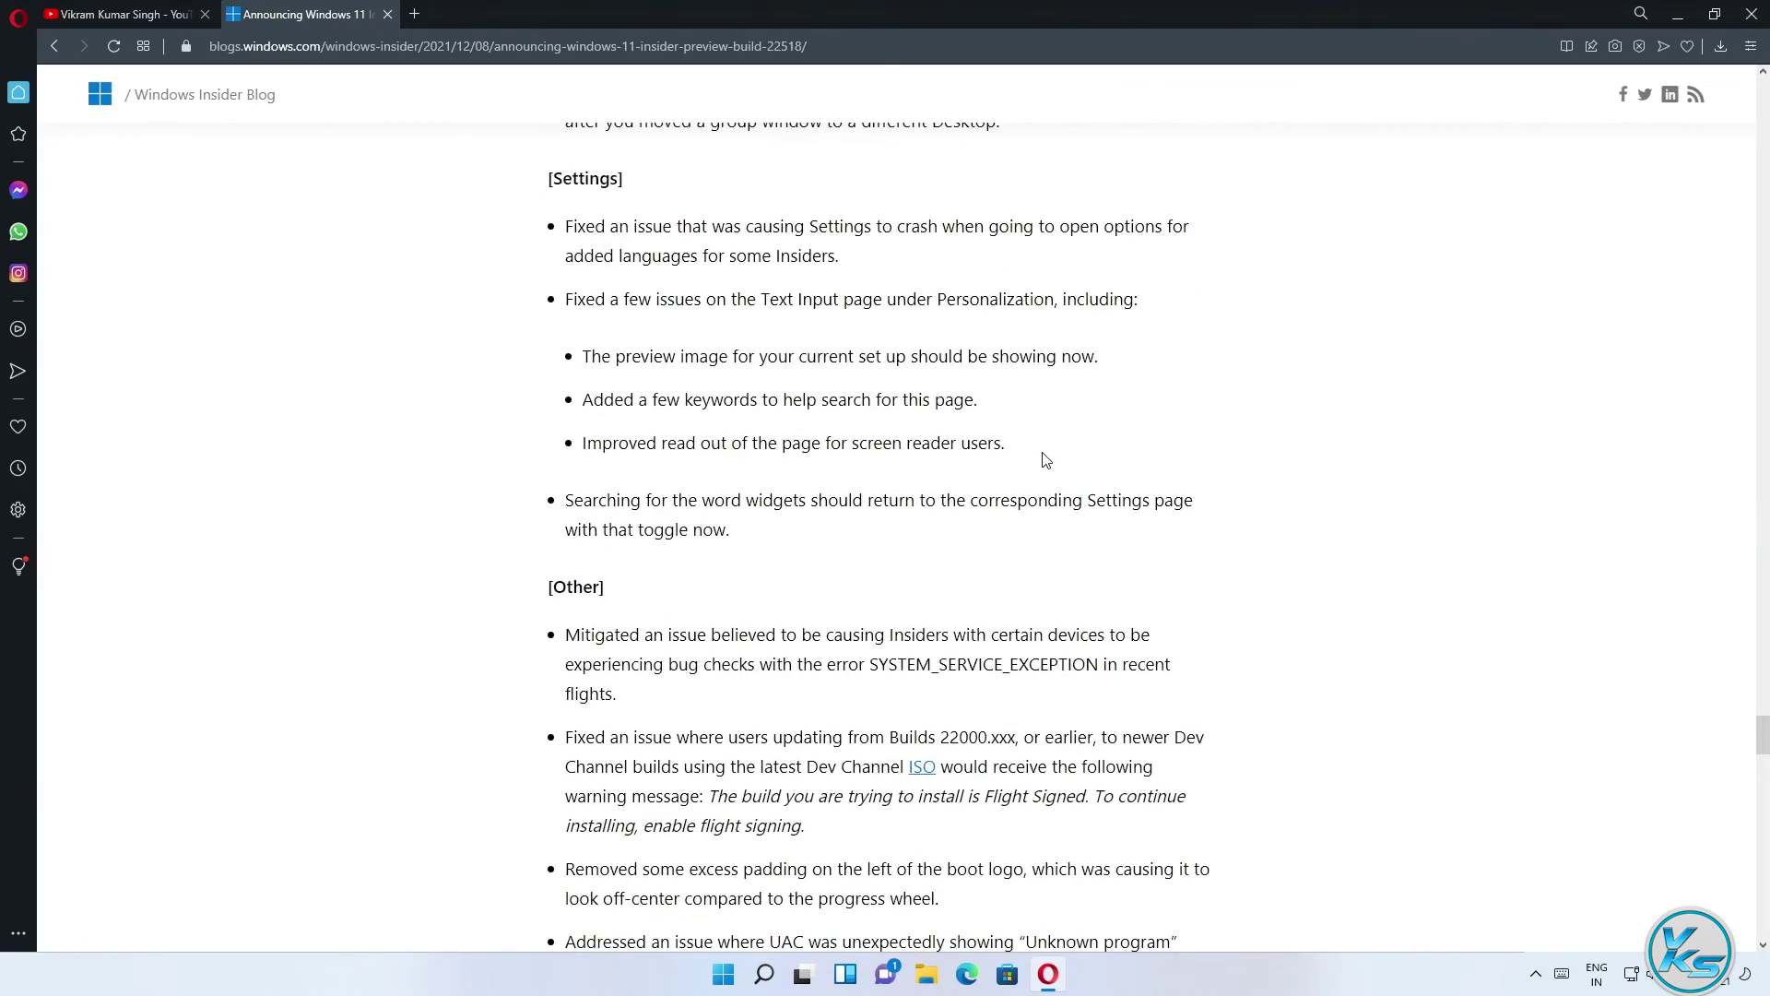
{"action": "scroll", "coordinate": [1021, 479], "scroll_direction": "down", "scroll_amount": 3}
{"action": "scroll", "coordinate": [597, 493], "scroll_direction": "up", "scroll_amount": 20}
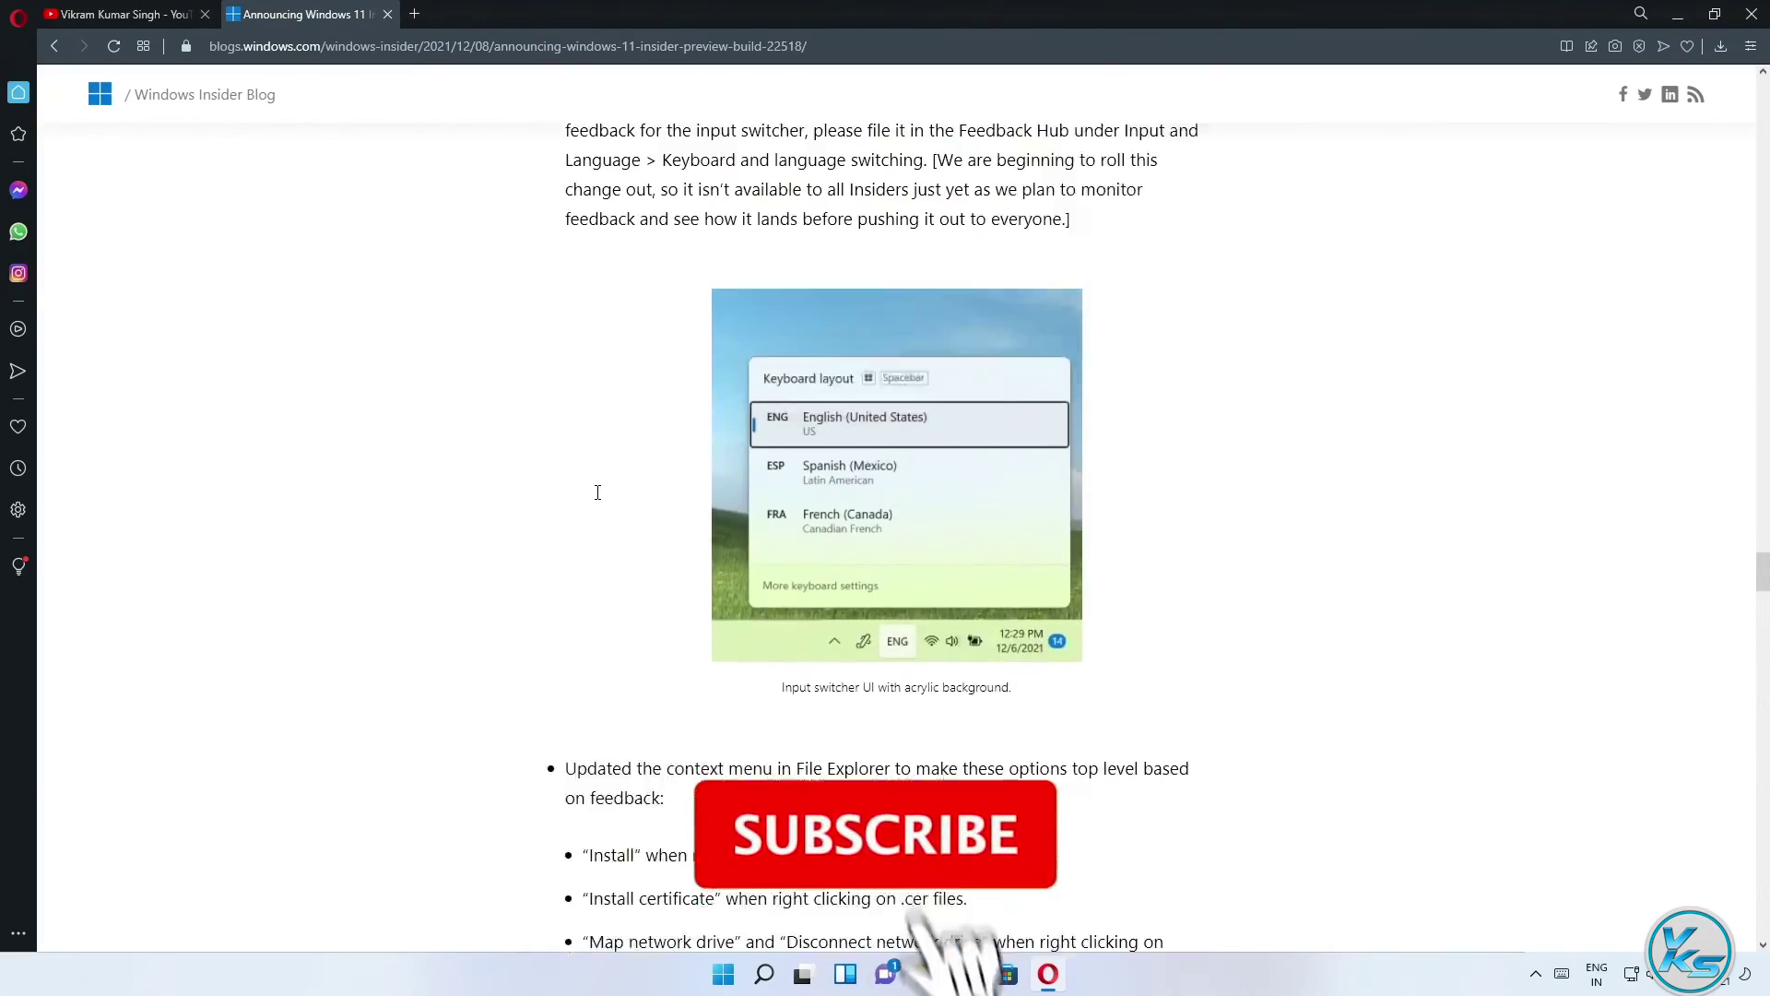
{"action": "scroll", "coordinate": [597, 493], "scroll_direction": "up", "scroll_amount": 20}
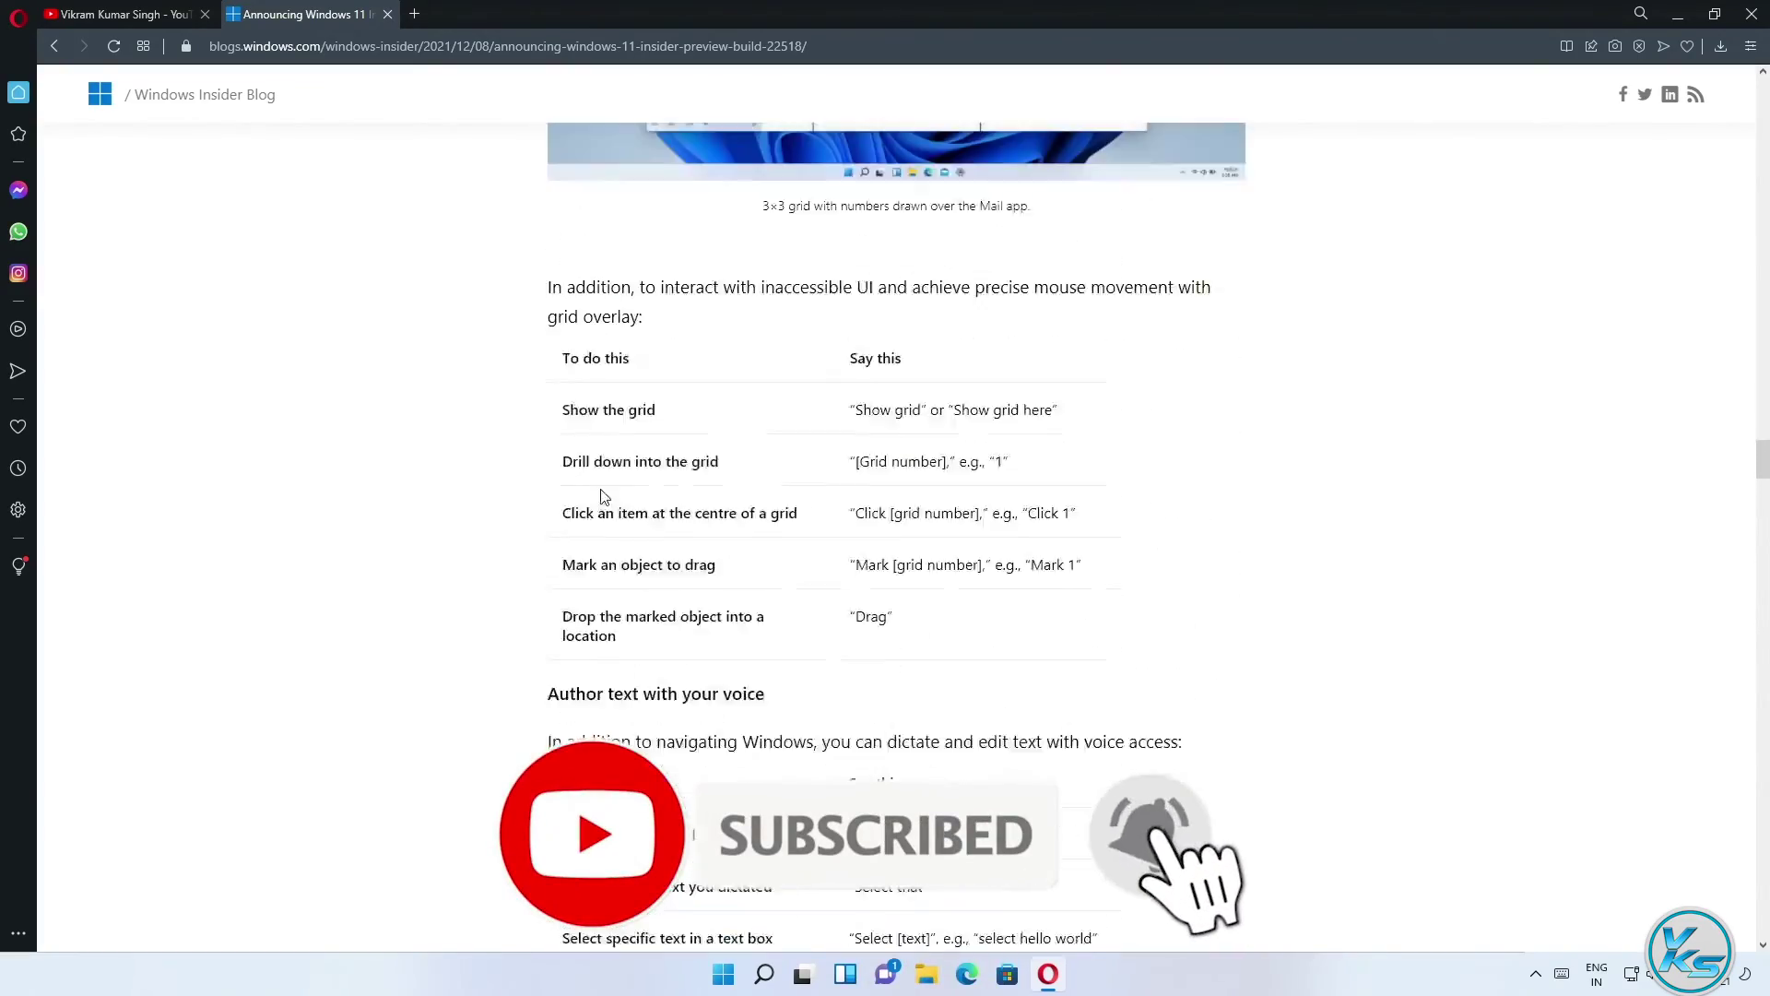
{"action": "scroll", "coordinate": [604, 497], "scroll_direction": "up", "scroll_amount": 20}
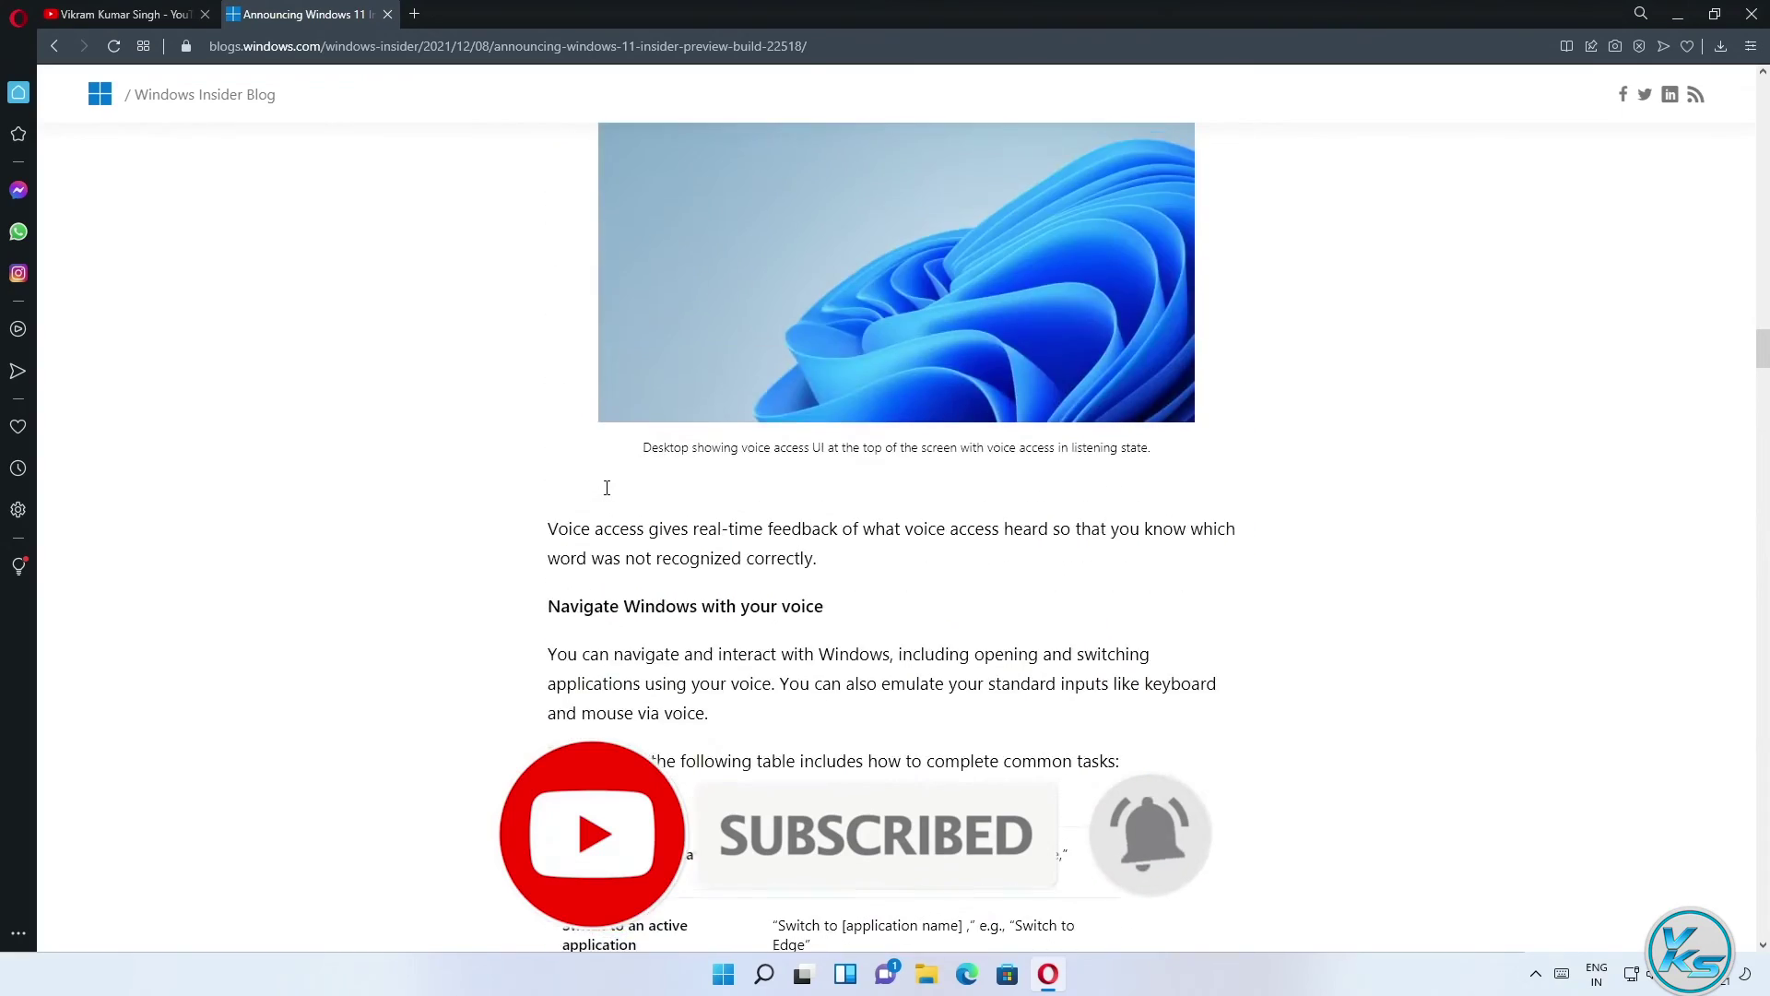
{"action": "scroll", "coordinate": [609, 497], "scroll_direction": "up", "scroll_amount": 20}
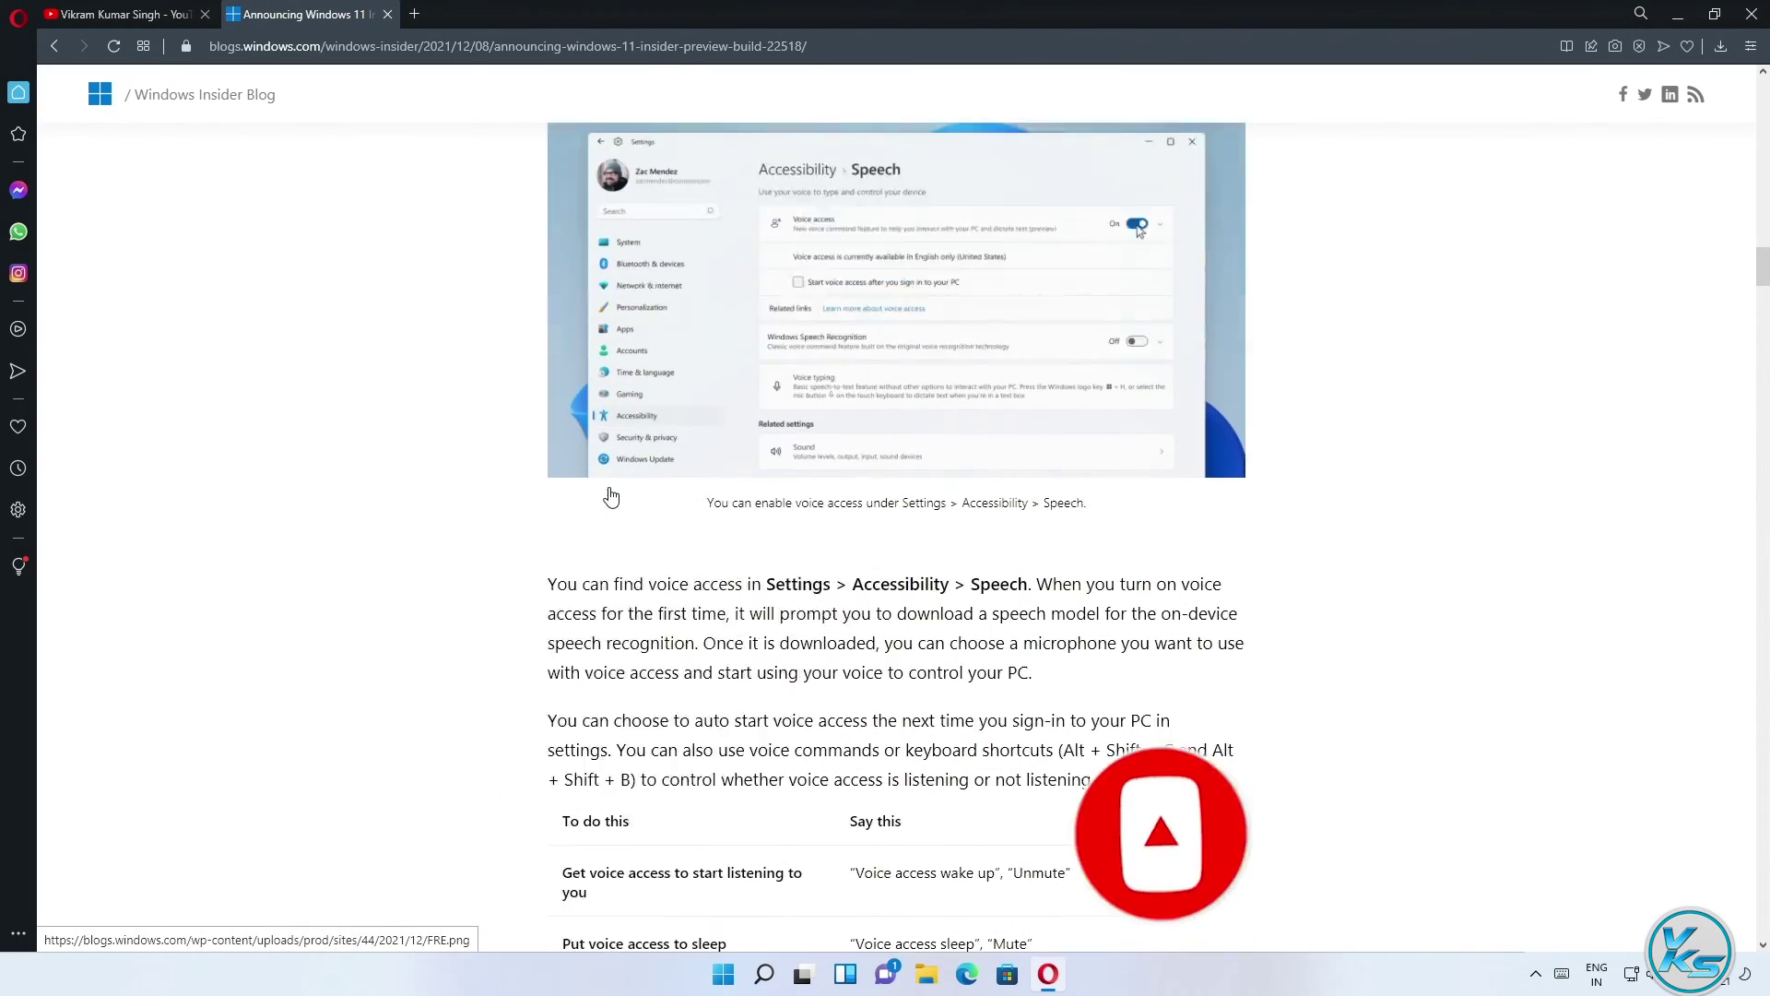
{"action": "scroll", "coordinate": [611, 497], "scroll_direction": "up", "scroll_amount": 20}
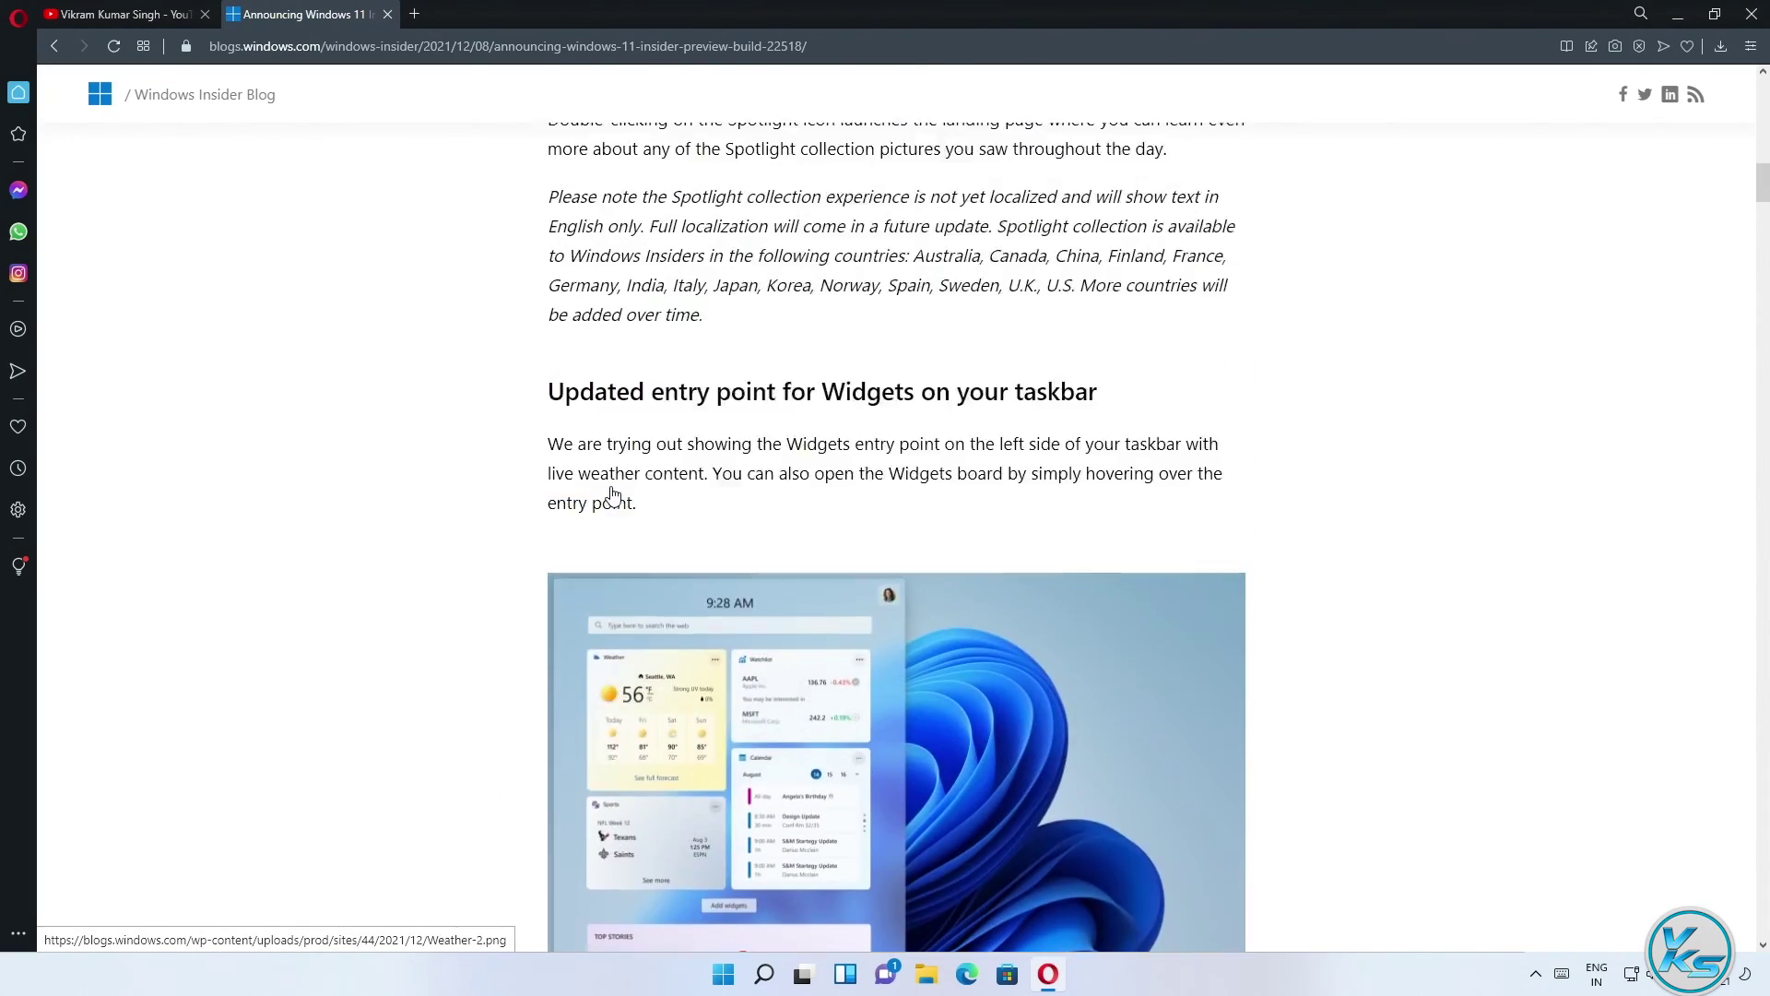
{"action": "scroll", "coordinate": [614, 497], "scroll_direction": "up", "scroll_amount": 15}
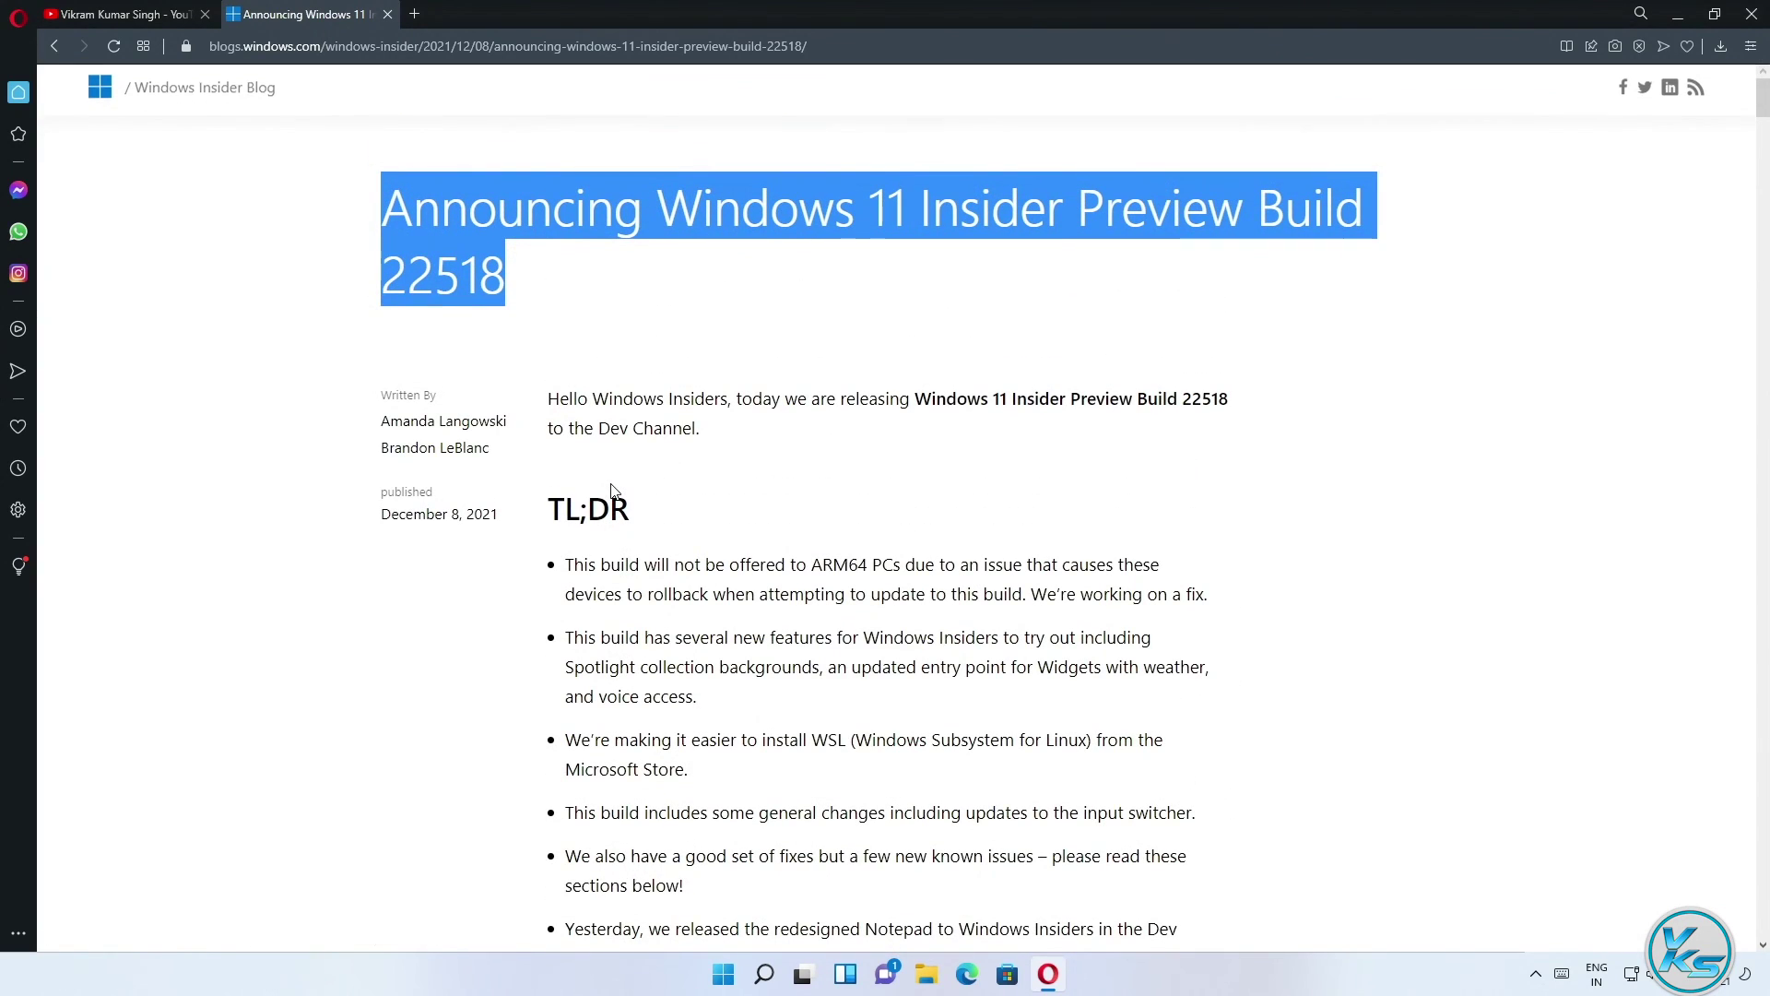